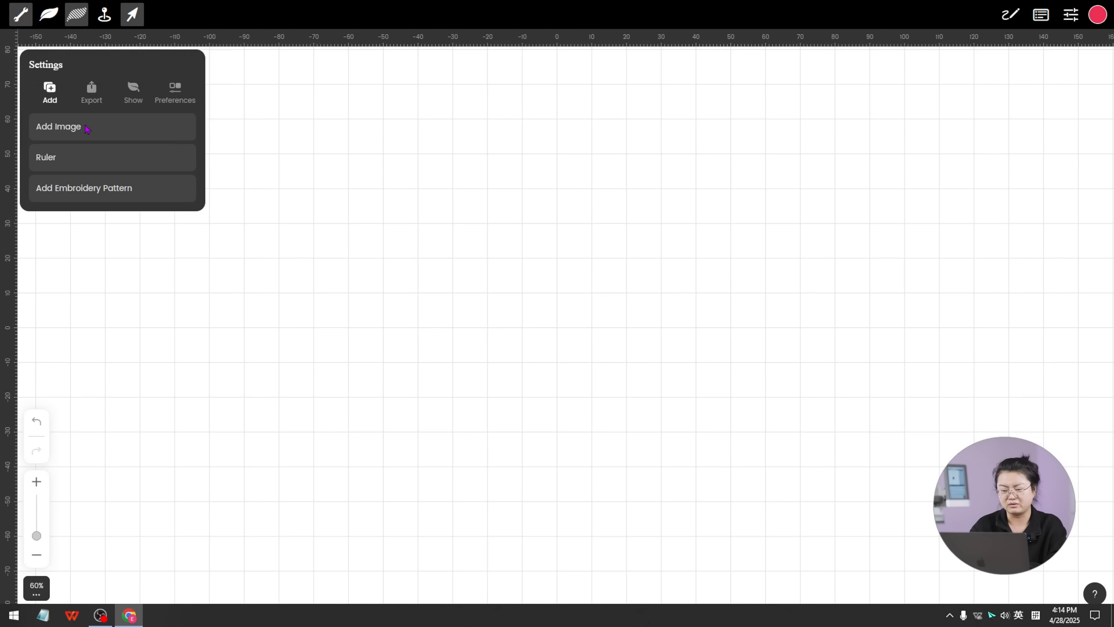
Import the Fluttera logo image 3562119cdc64a8a4c10137687a6254d.png from the Institch folder onto the canvas.
left_click(183, 271)
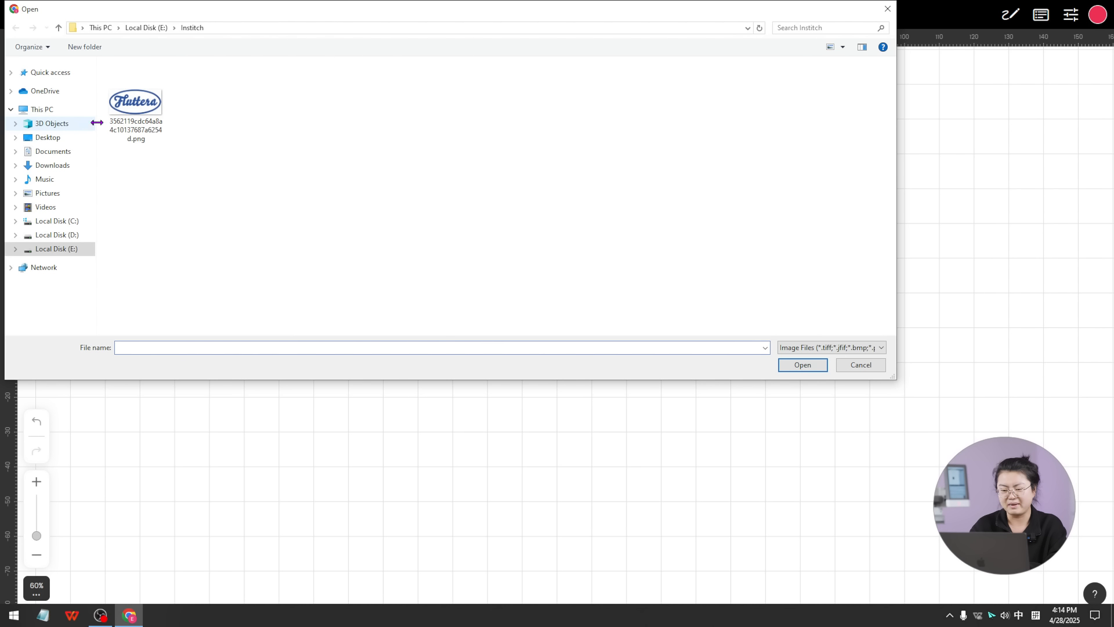
left_click(136, 110)
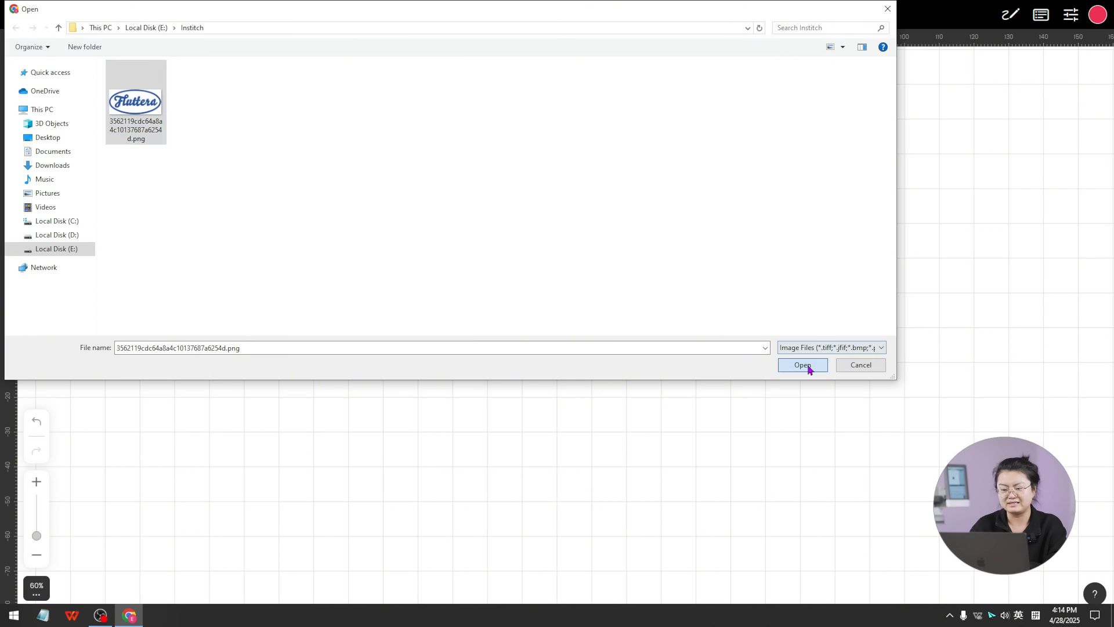
left_click(802, 364)
Measure the width and height of the logo's oval with the ruler.
scroll(668, 366, "up", 2)
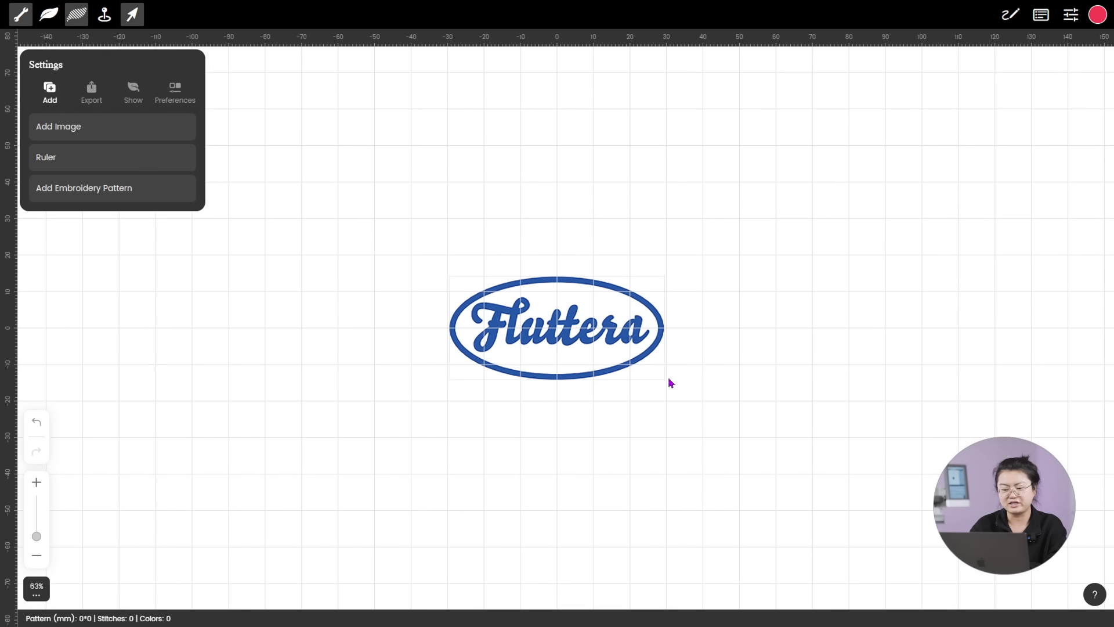
scroll(671, 397, "up", 2)
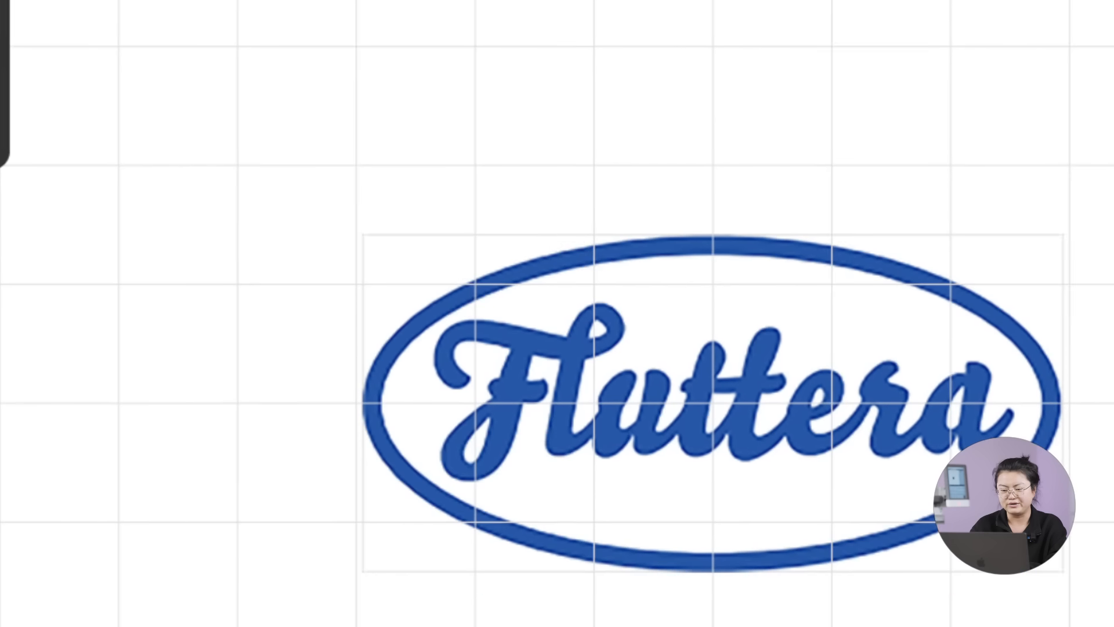
left_click_drag(372, 406, 963, 408)
left_click_drag(795, 311, 883, 308)
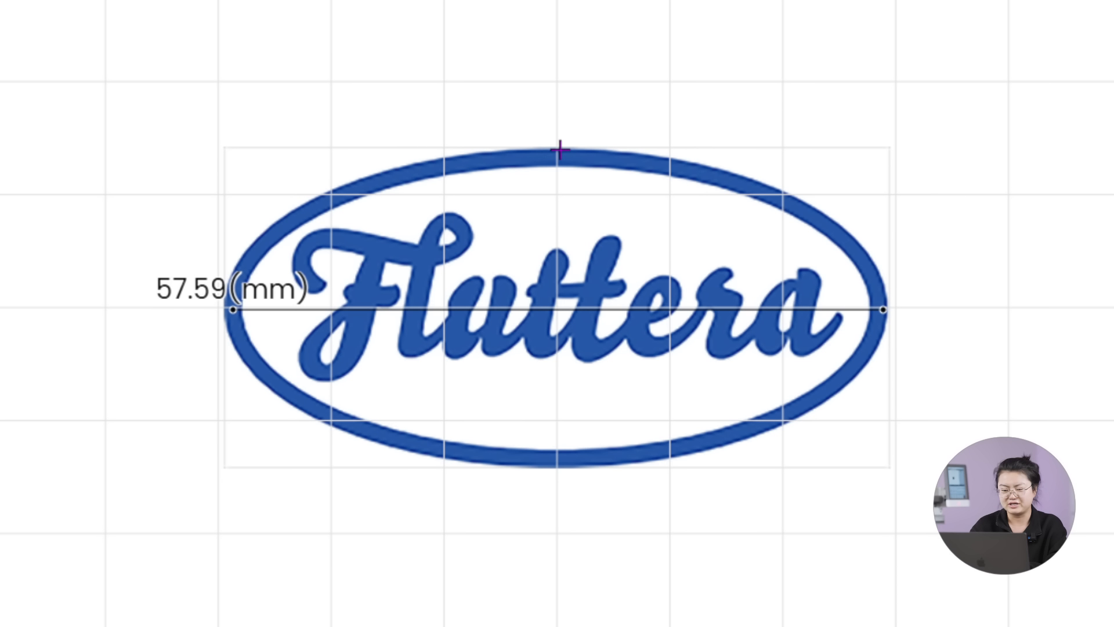
left_click_drag(559, 149, 557, 458)
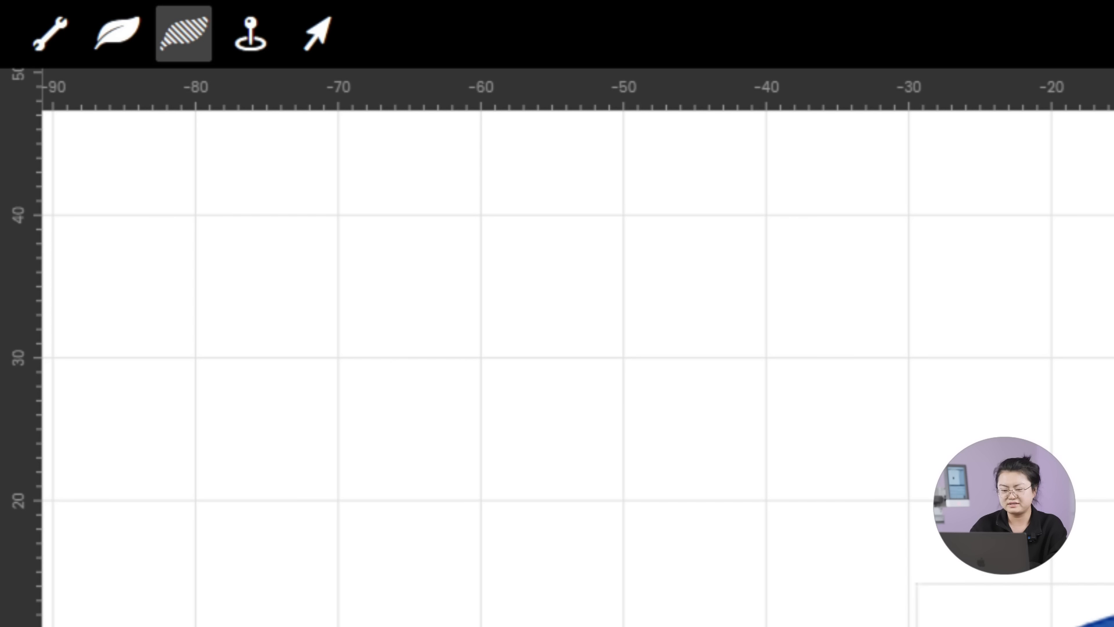
Add the embroidery pattern file Fluttera.DST from the Institch folder to the canvas.
left_click(46, 35)
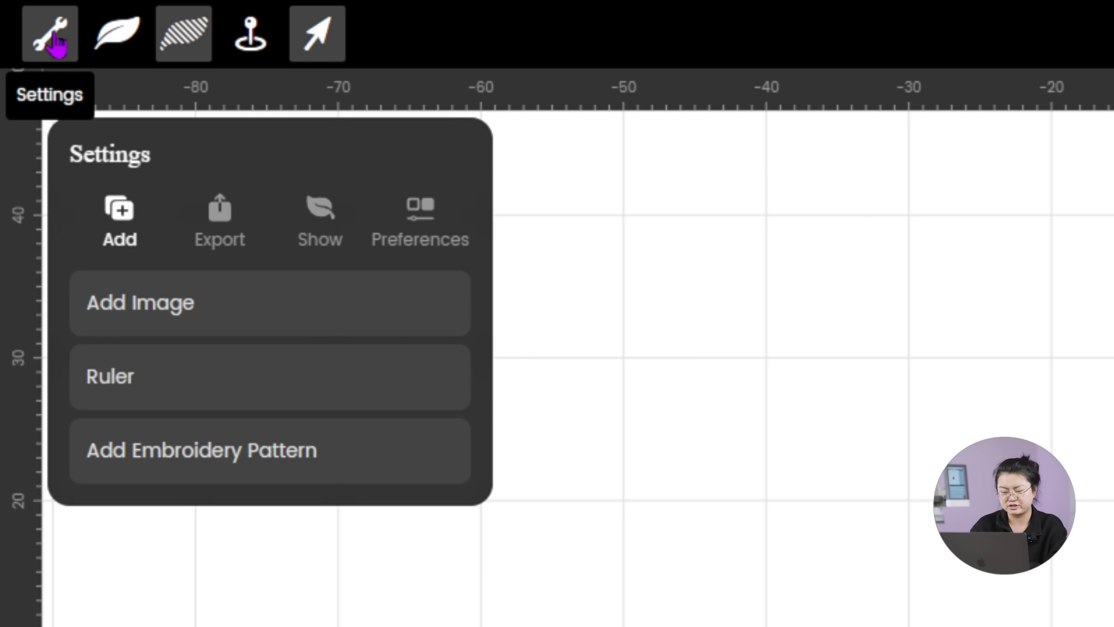
left_click(218, 479)
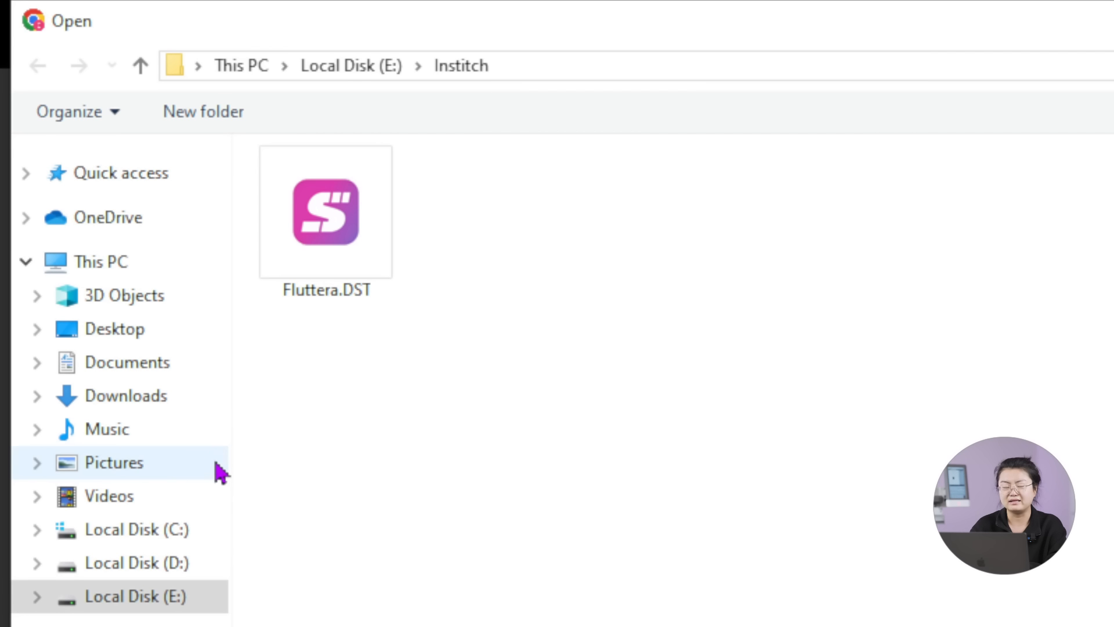
left_click(319, 273)
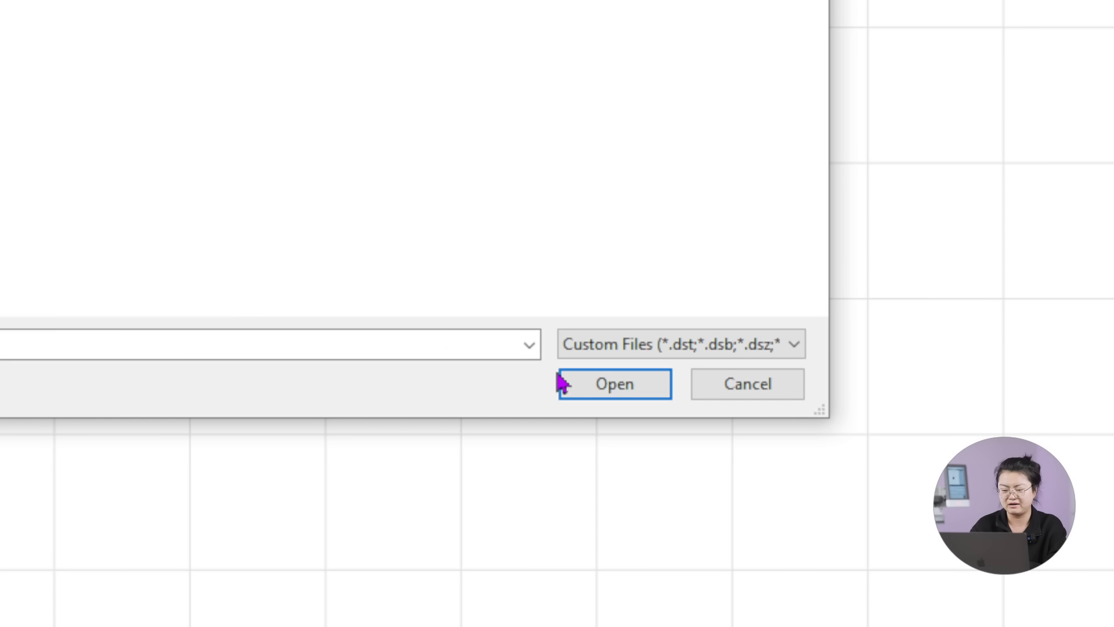
left_click(577, 390)
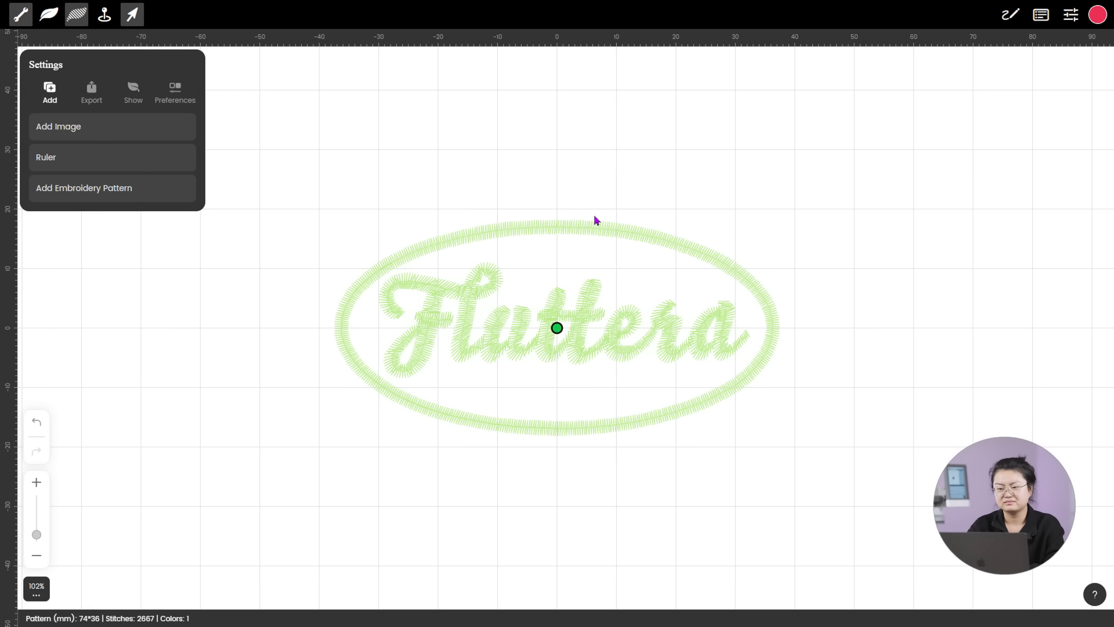
Select all stitches of the Fluttera pattern in the stitch list and recolor them dark green.
left_click(1041, 15)
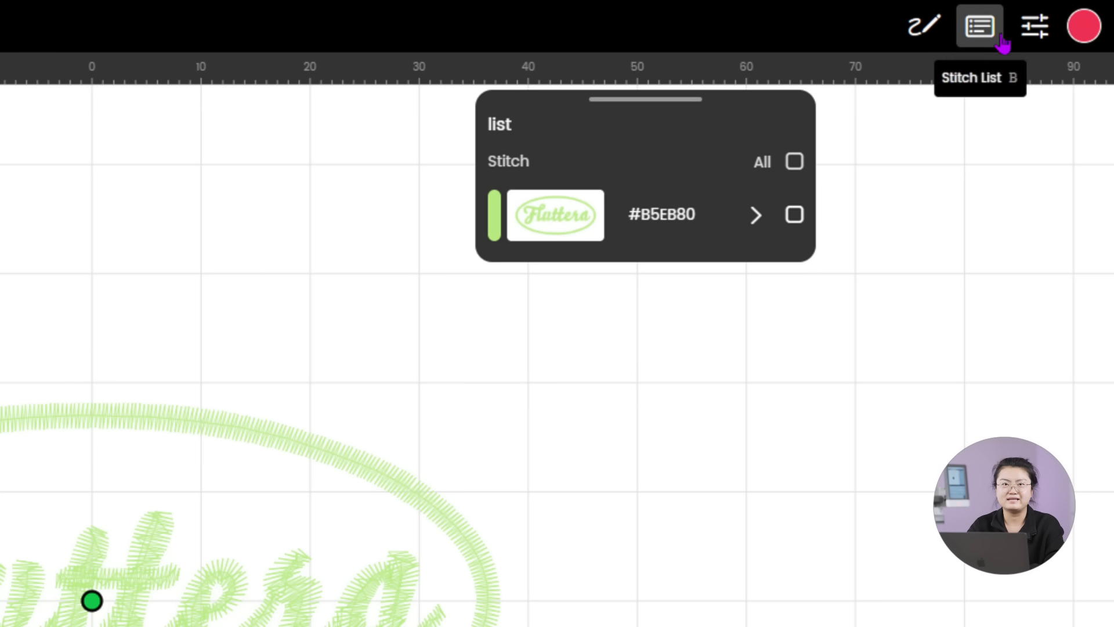
left_click(794, 161)
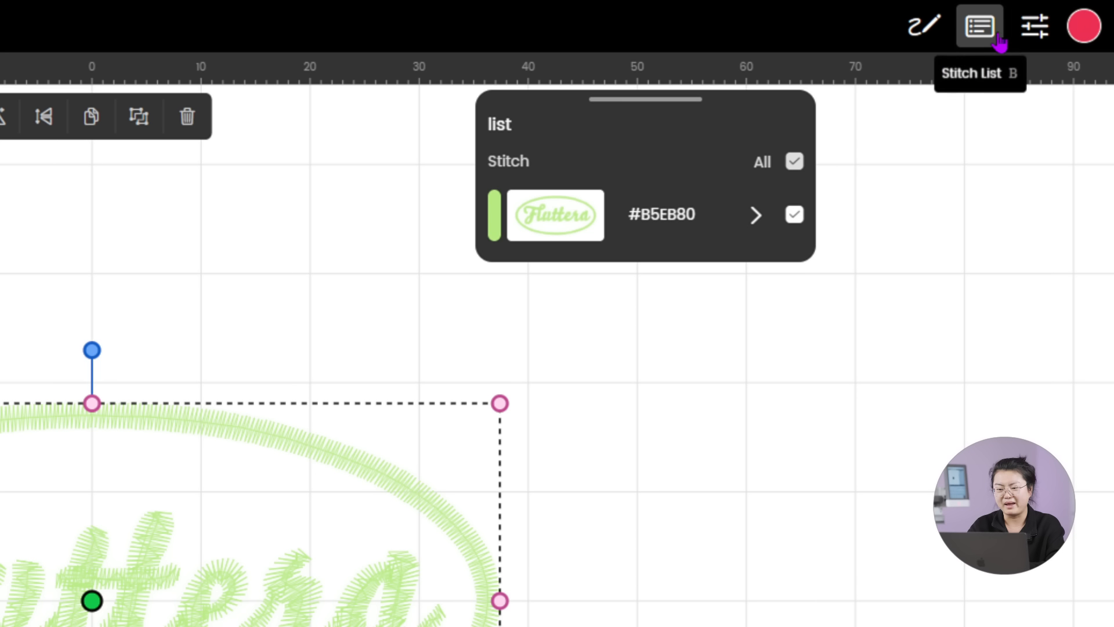
left_click(998, 36)
left_click(1084, 26)
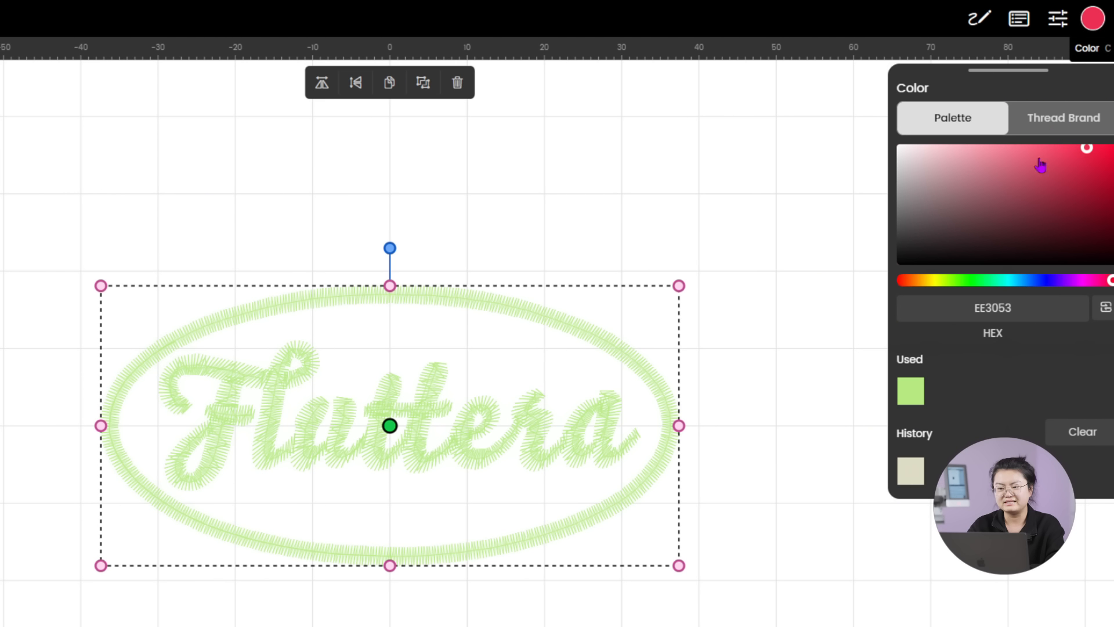
left_click(976, 283)
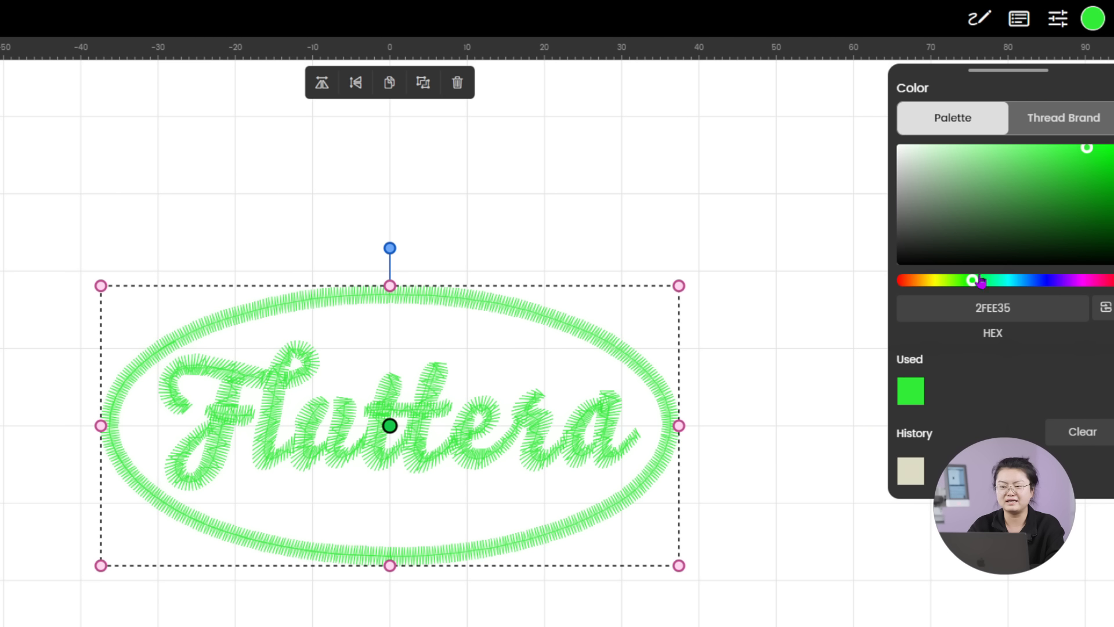
left_click(1062, 195)
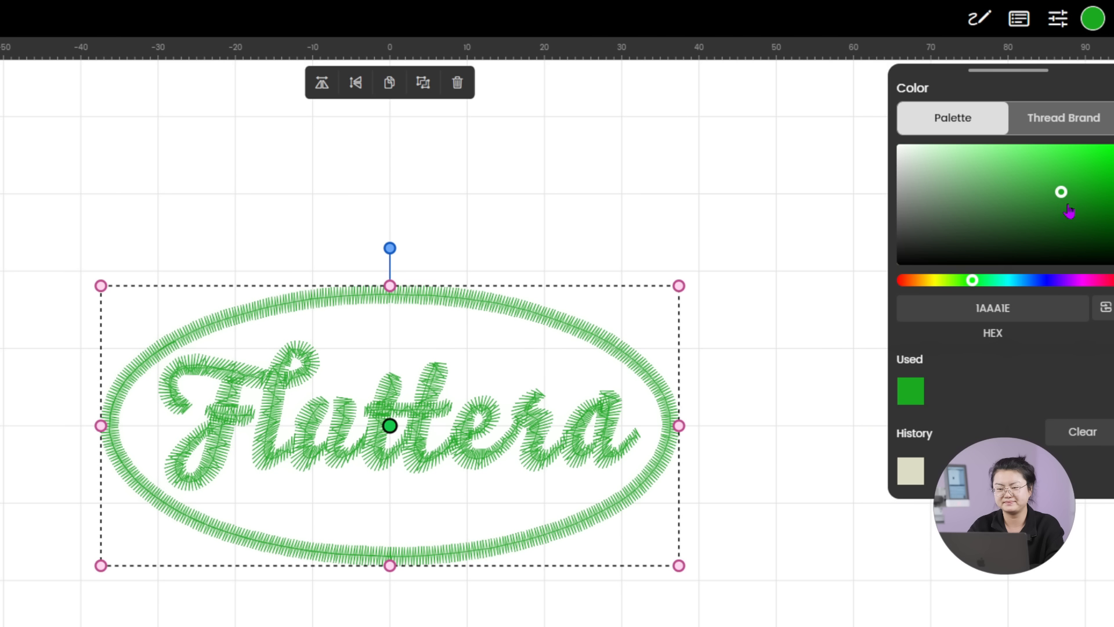
left_click(1067, 204)
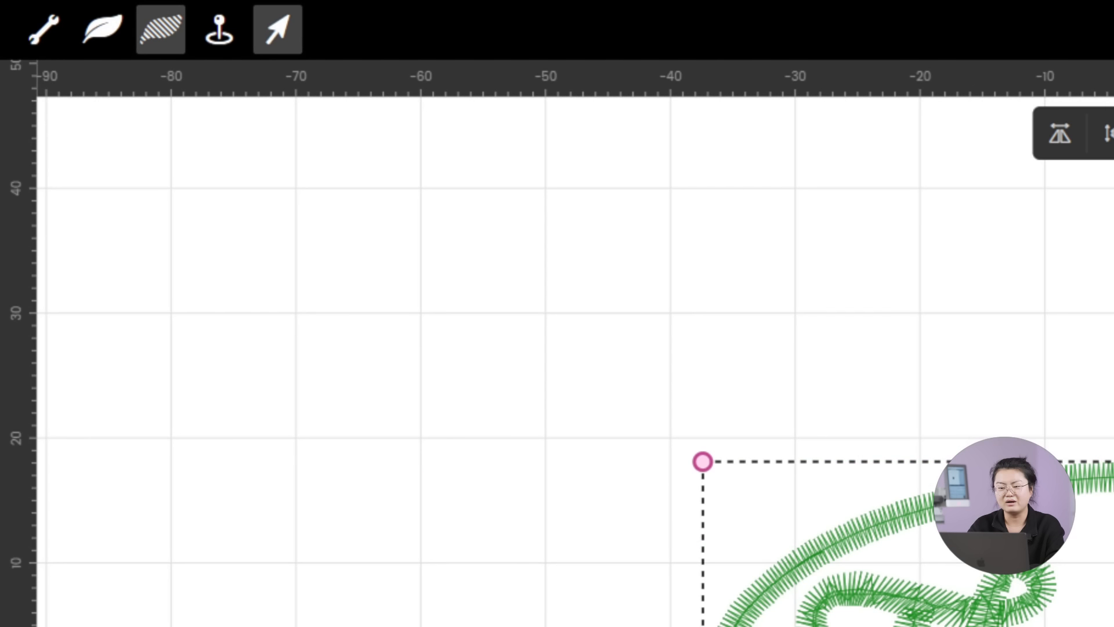
View the machine-format export options and preview the pattern with the 3D effect on and off.
left_click(44, 32)
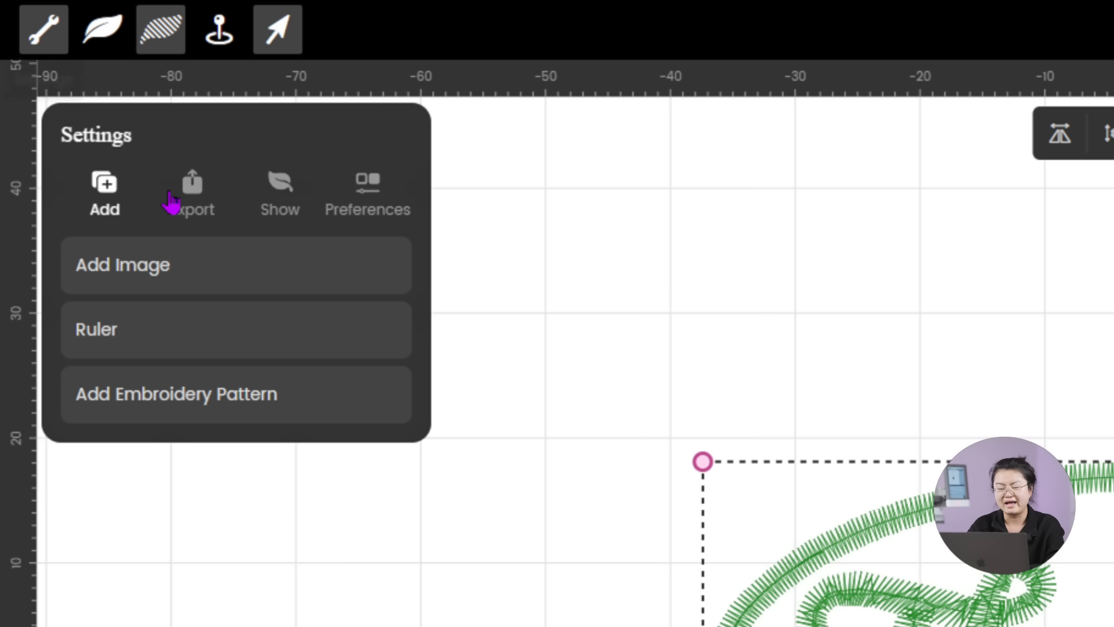
left_click(194, 213)
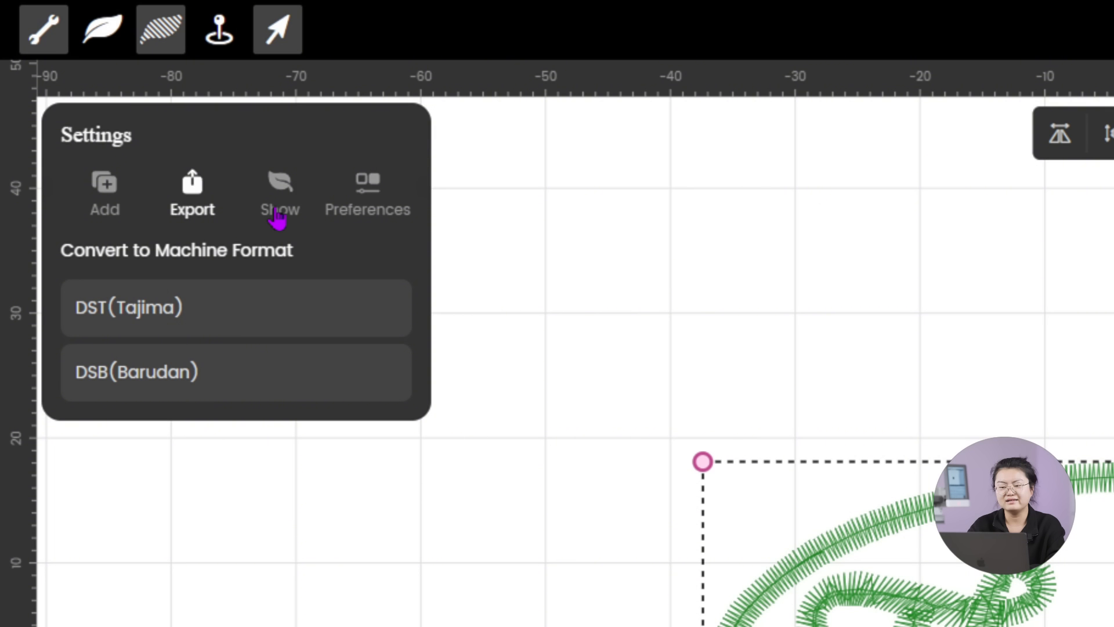
left_click(279, 217)
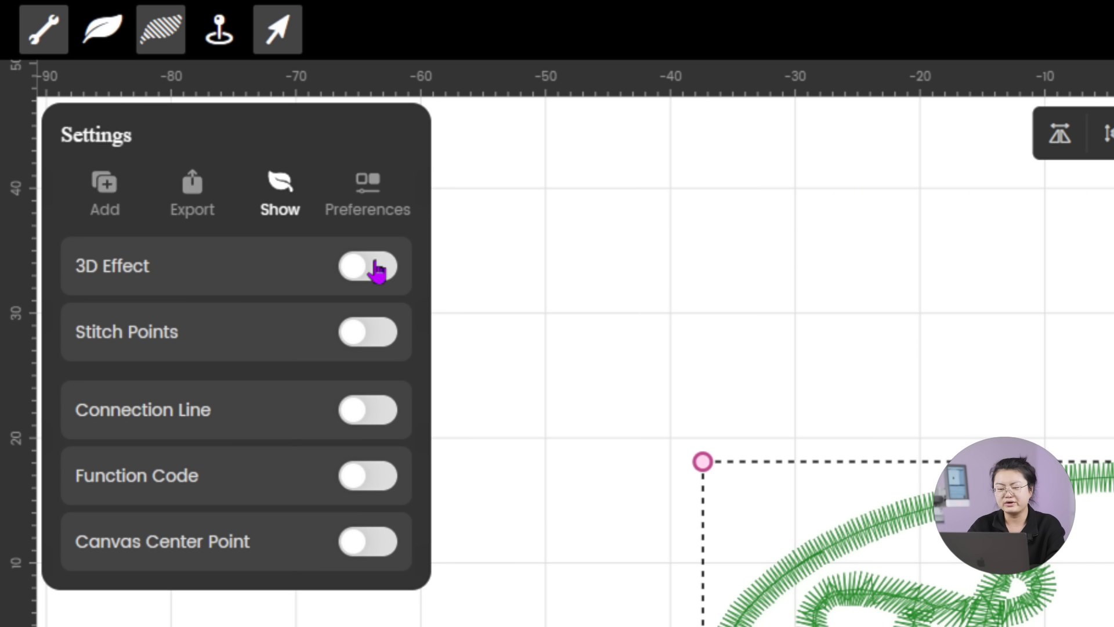
left_click(377, 270)
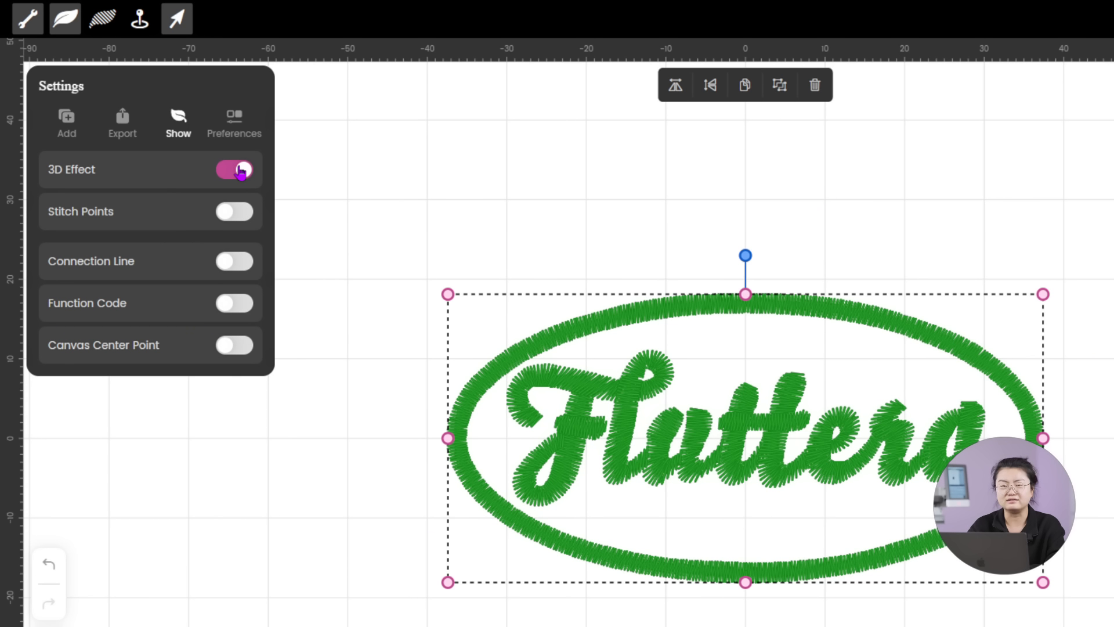
left_click(240, 171)
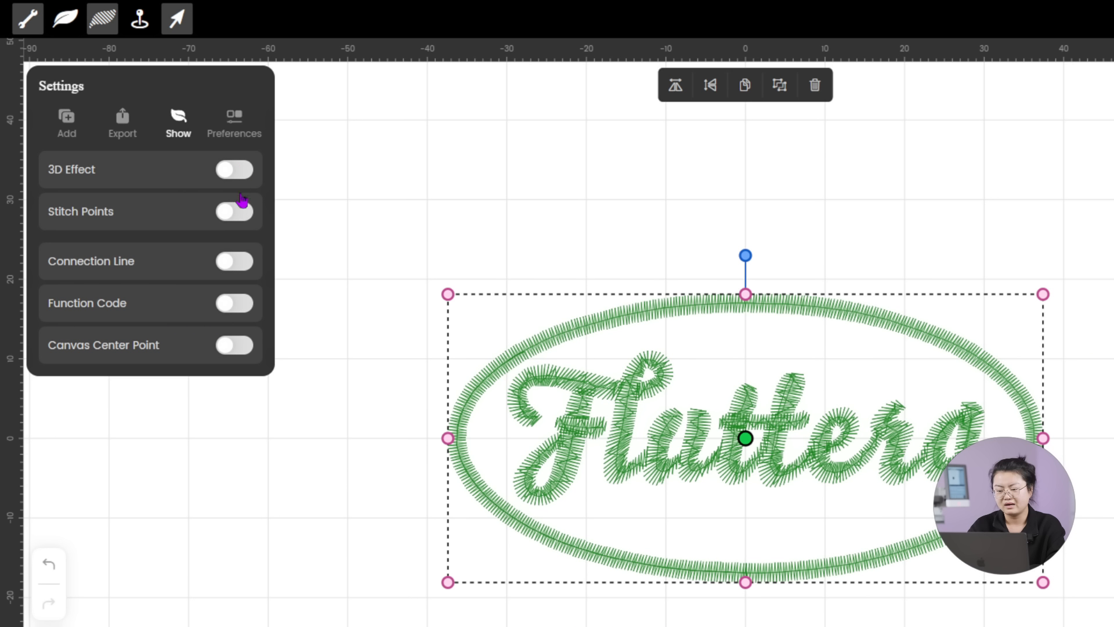
Display the pattern's stitch points, connection lines and function codes, and turn the canvas center point on and back off.
left_click(239, 213)
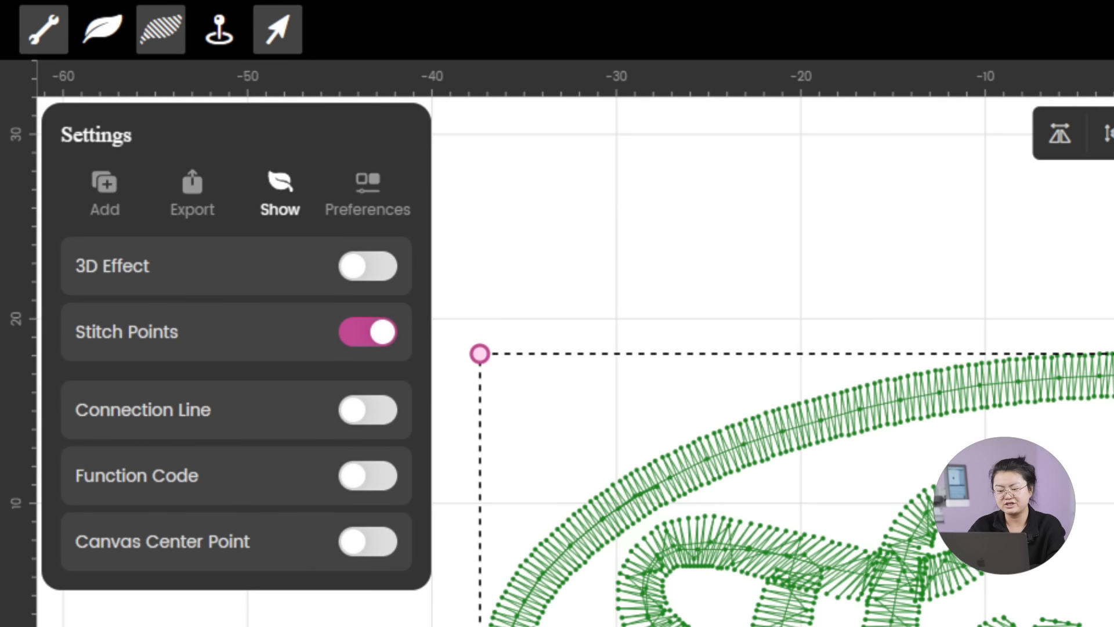
left_click(378, 417)
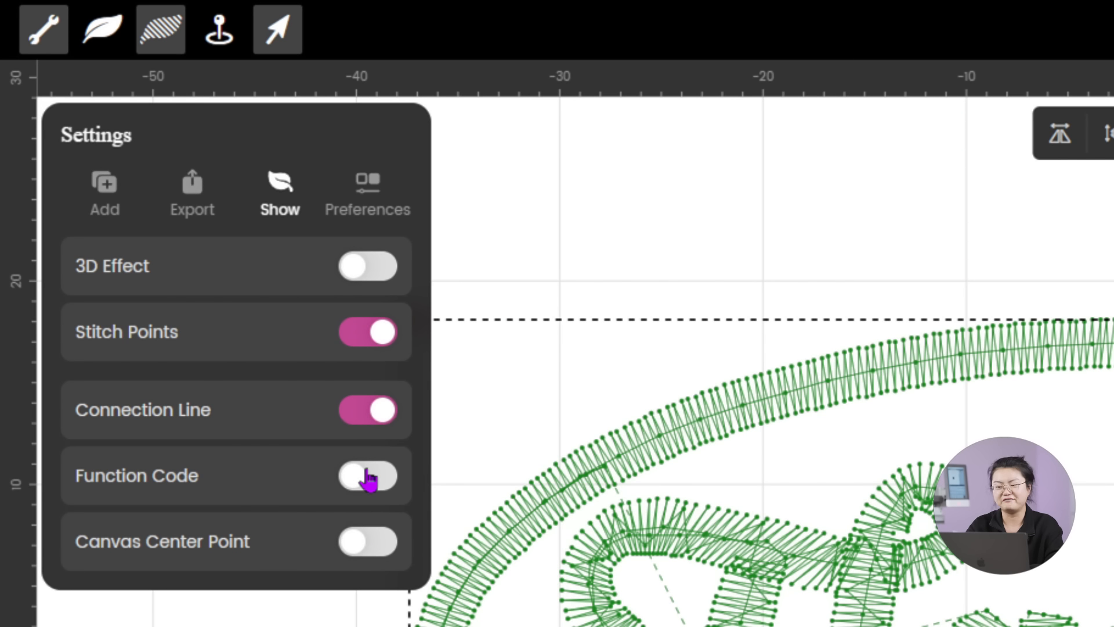
left_click(368, 479)
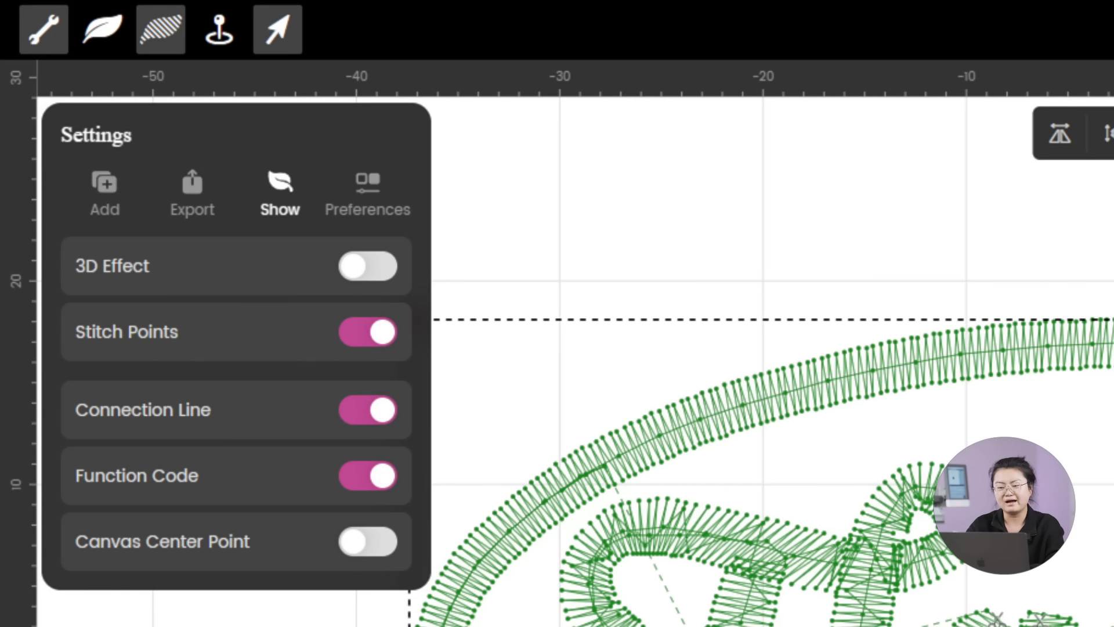
left_click(367, 549)
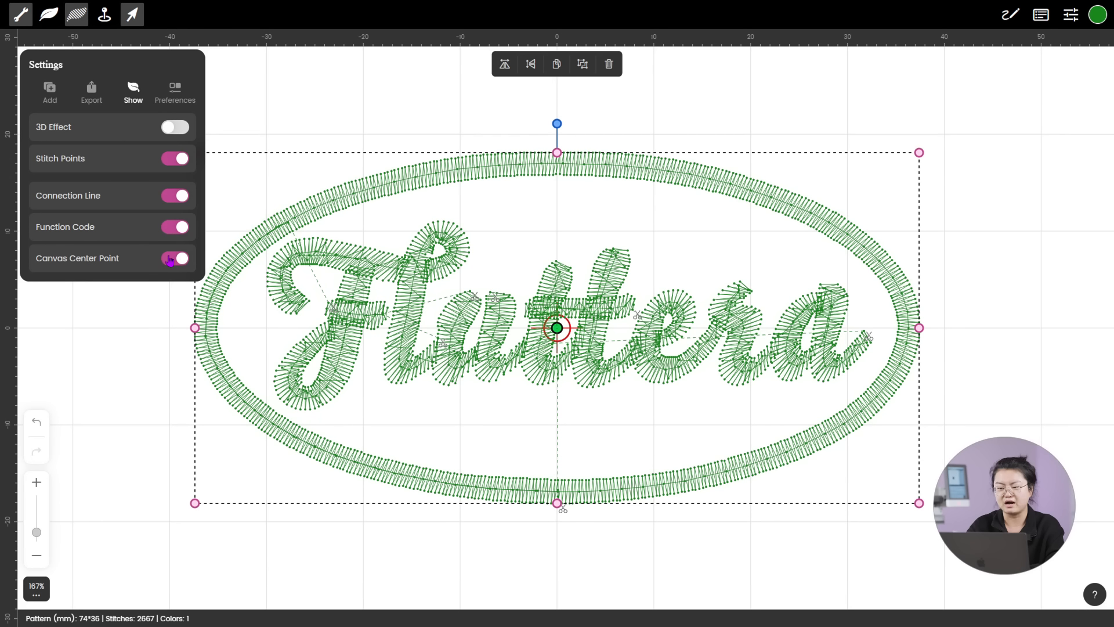
left_click(170, 259)
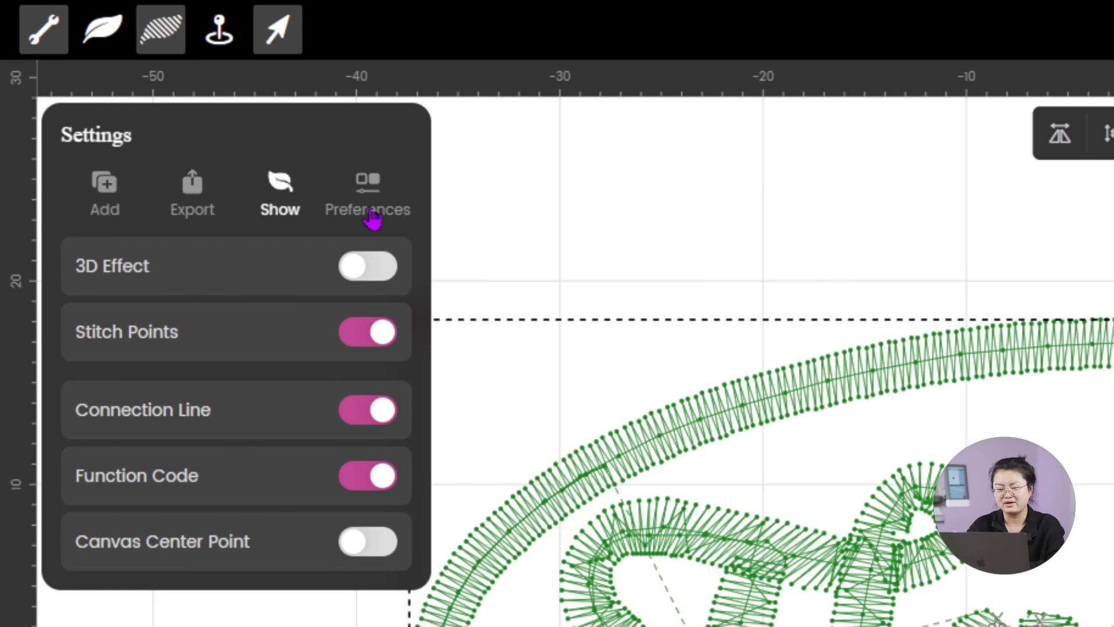
Try the Zoom Module to Right preference on and off, and test the zoom slider on the canvas.
left_click(372, 219)
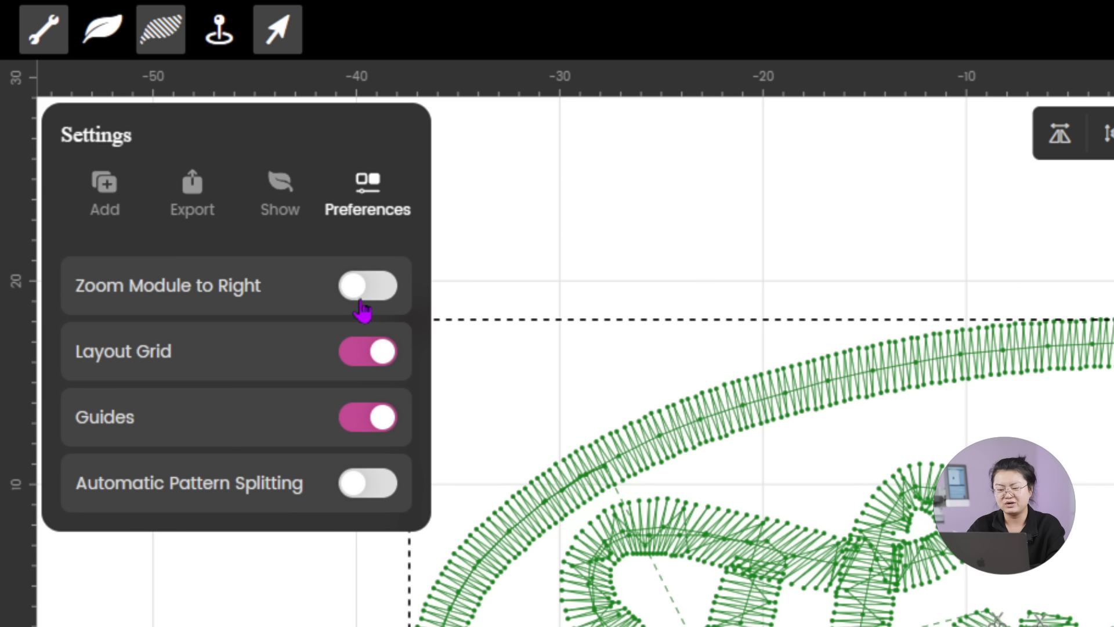
left_click(372, 285)
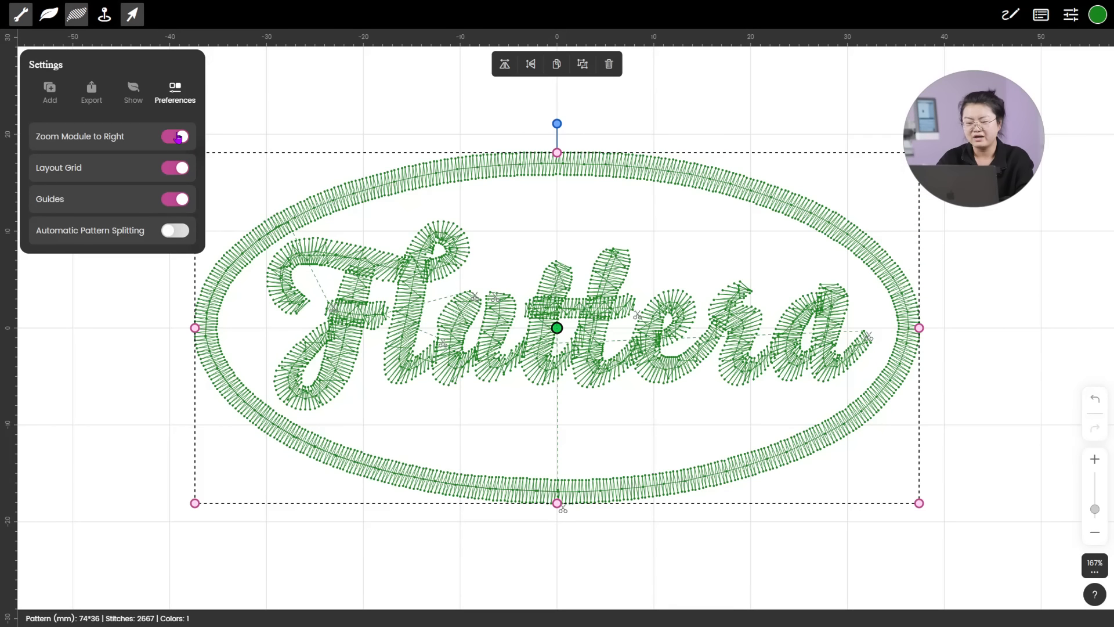
left_click(178, 137)
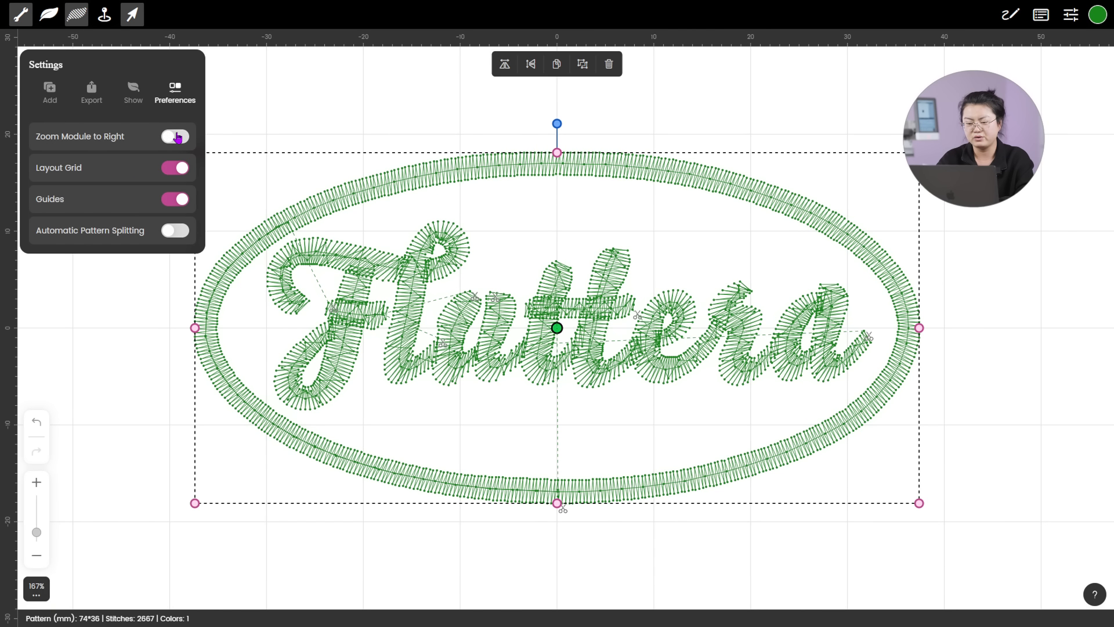
left_click(178, 137)
left_click(177, 137)
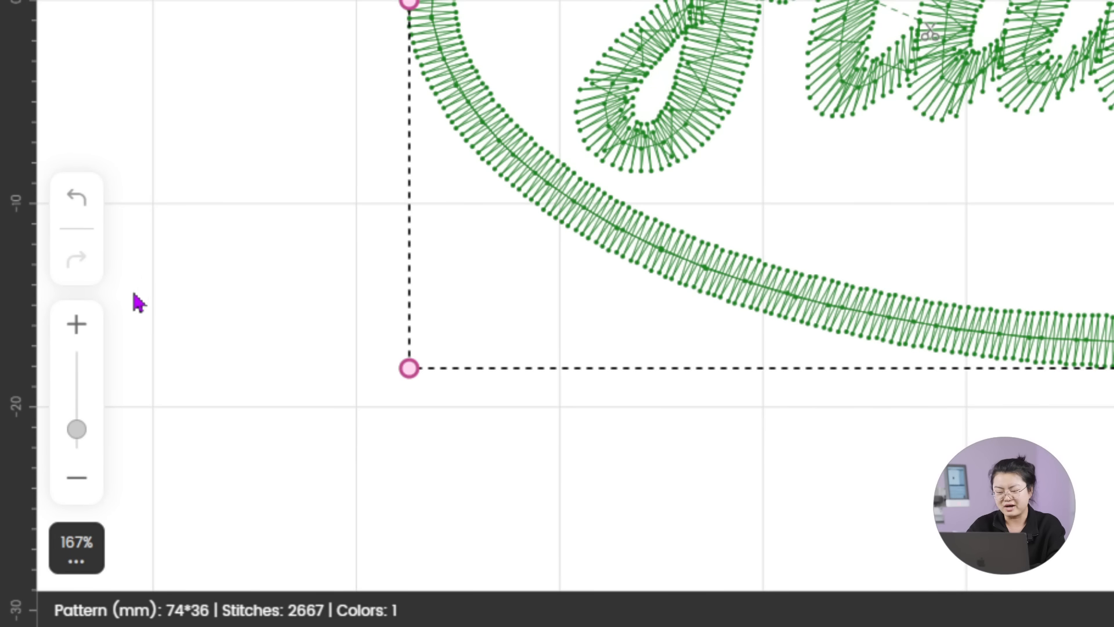
mouse_move(84, 432)
left_mouse_down()
mouse_move(89, 419)
mouse_move(92, 448)
left_mouse_up()
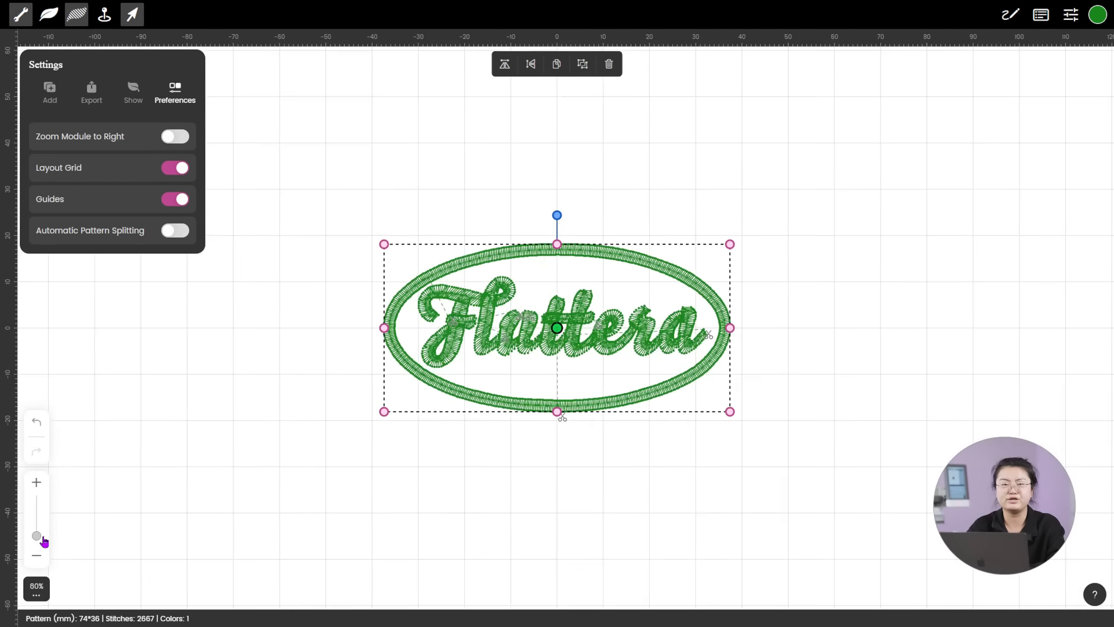
left_click_drag(44, 540, 45, 538)
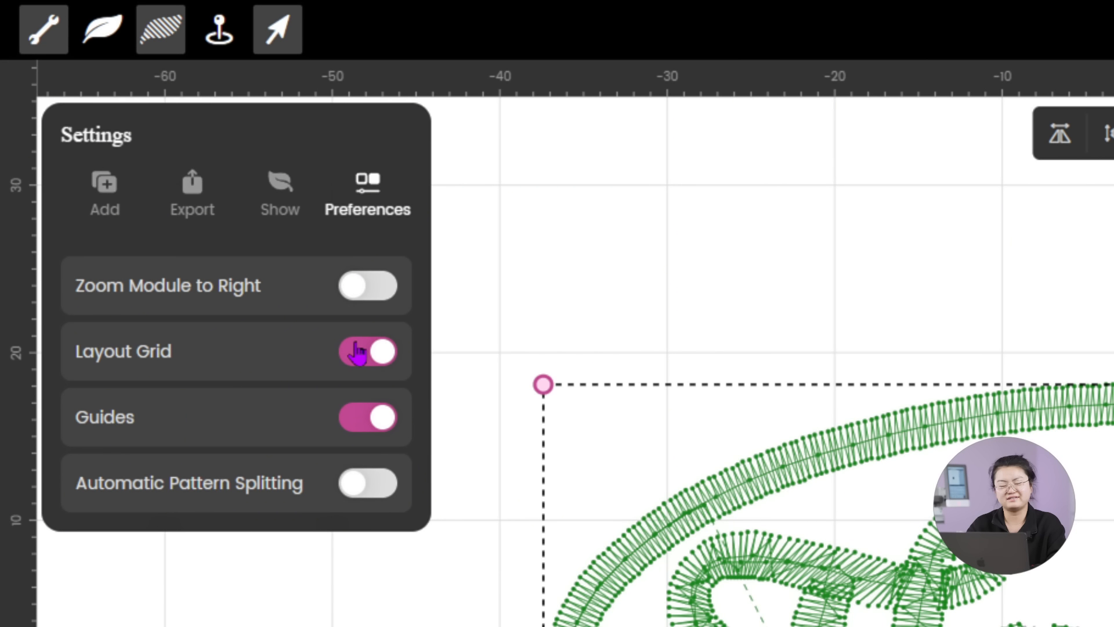
Toggle the layout grid off and on, leaving it hidden.
left_click(358, 352)
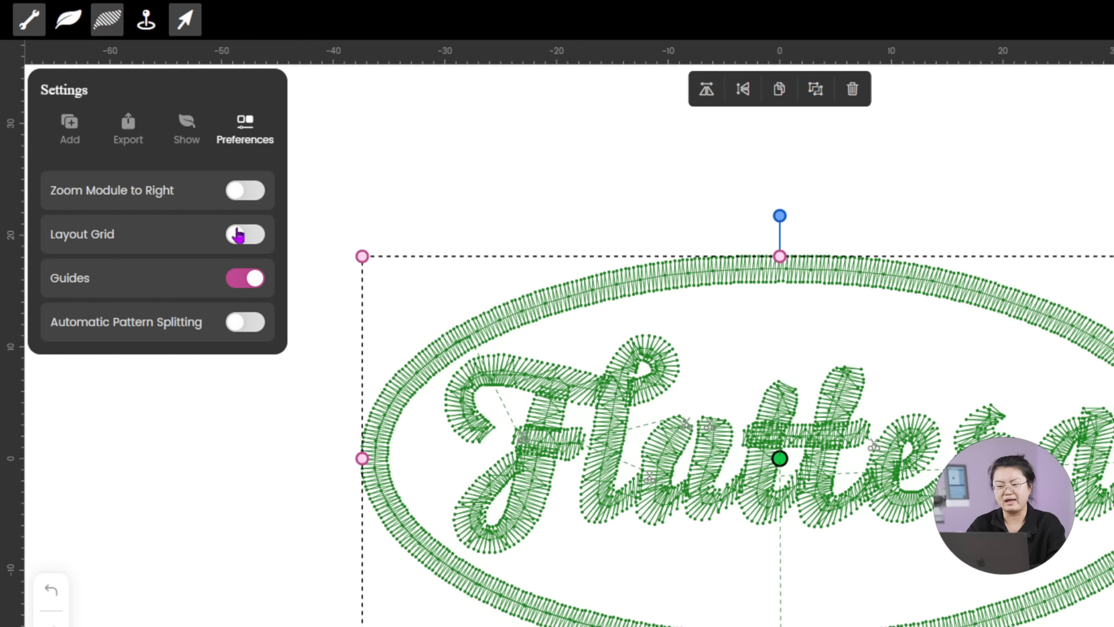
left_click(238, 235)
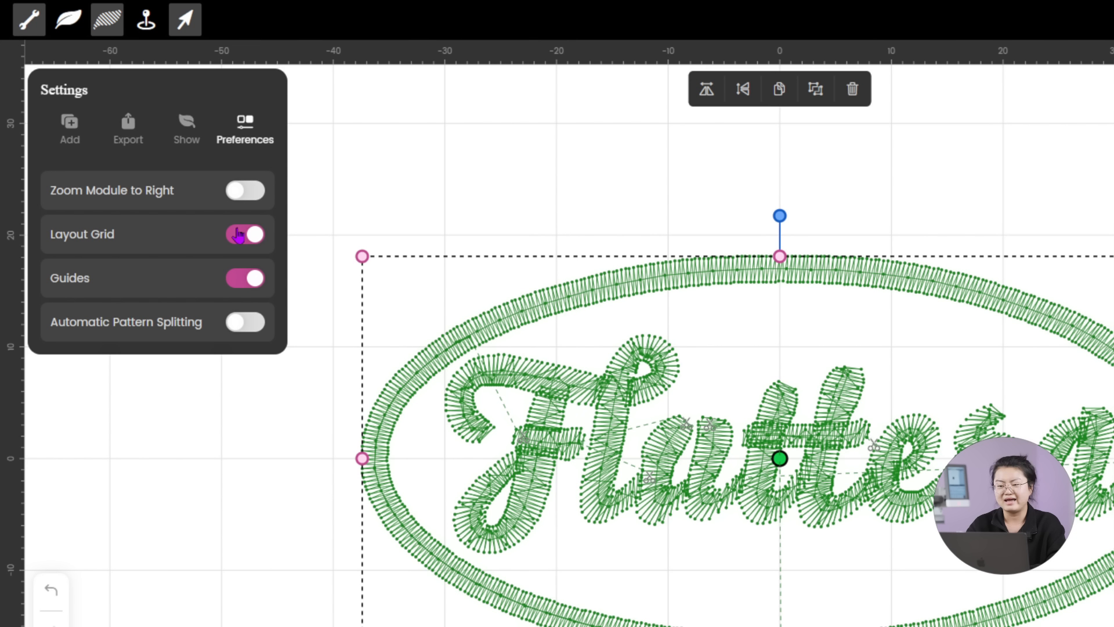
left_click(239, 234)
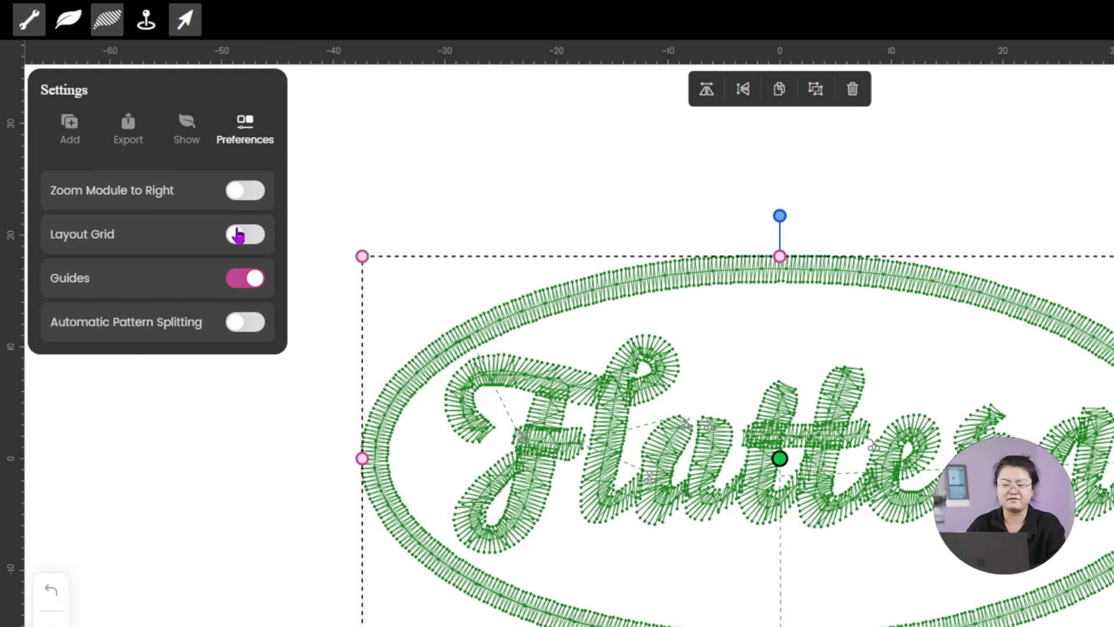
Show the layout grid, and toggle the Guides preference off and back on.
left_click(238, 235)
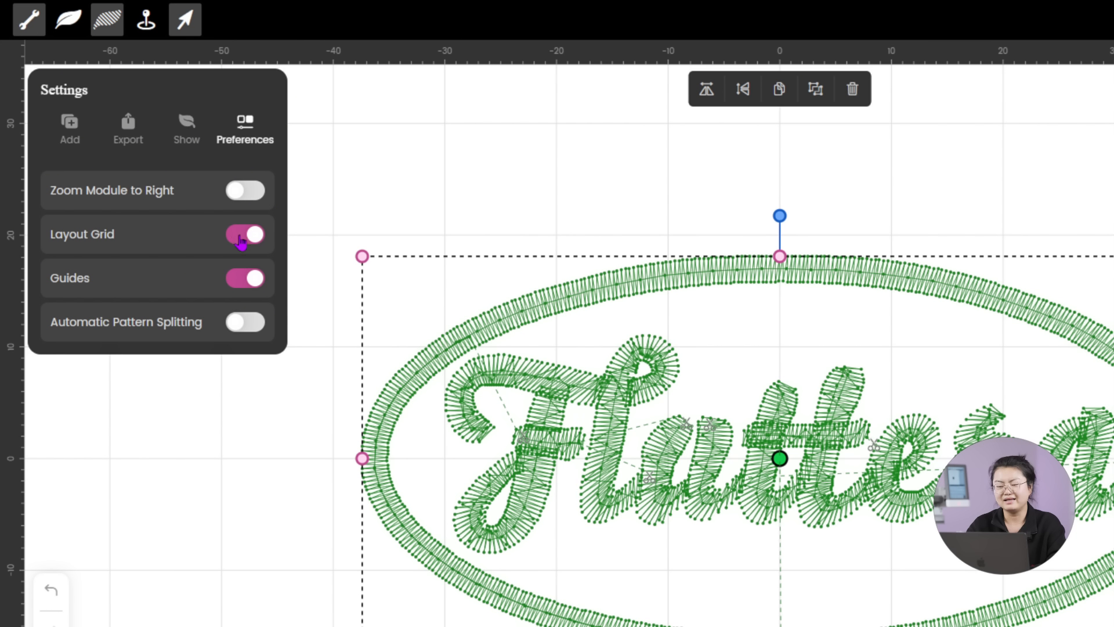
left_click(241, 284)
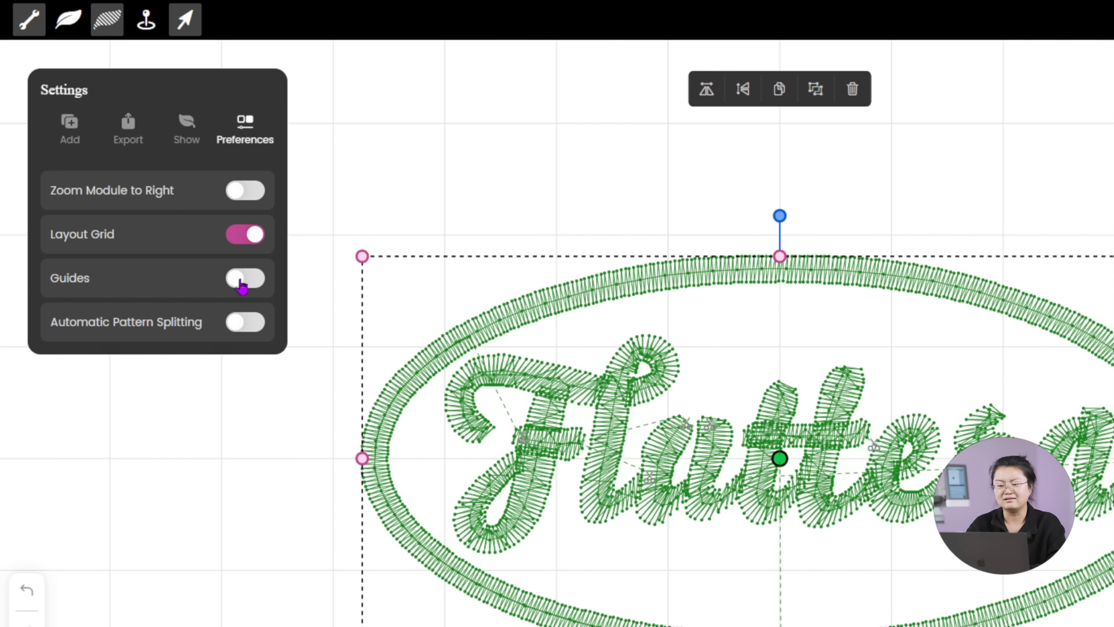
left_click(241, 283)
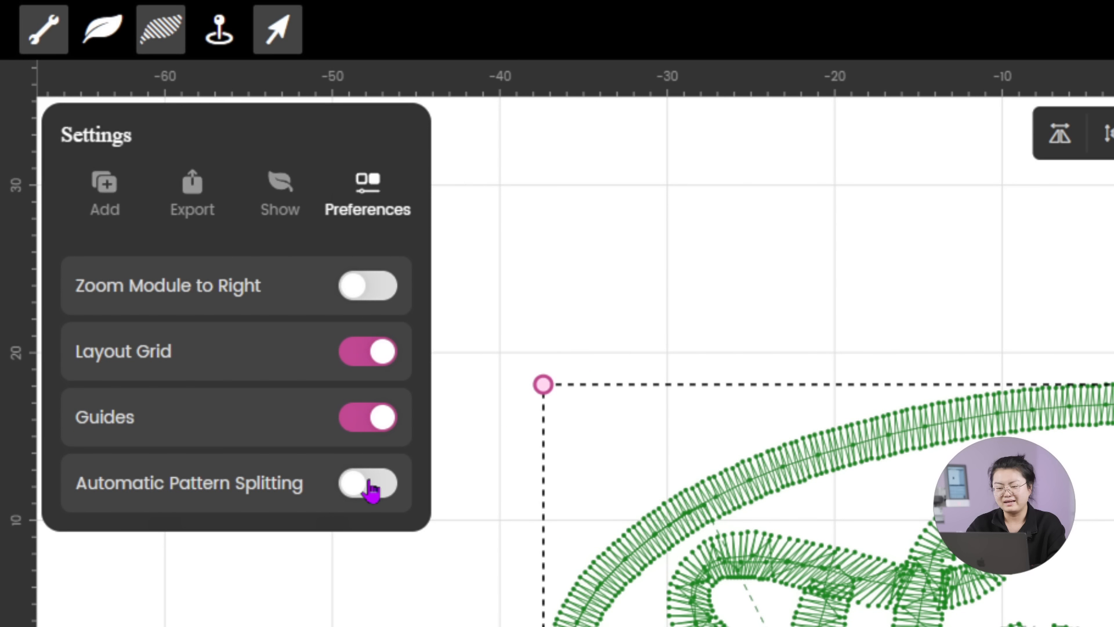
Try the Automatic Pattern Splitting preference on and off, leaving it enabled.
left_click(369, 487)
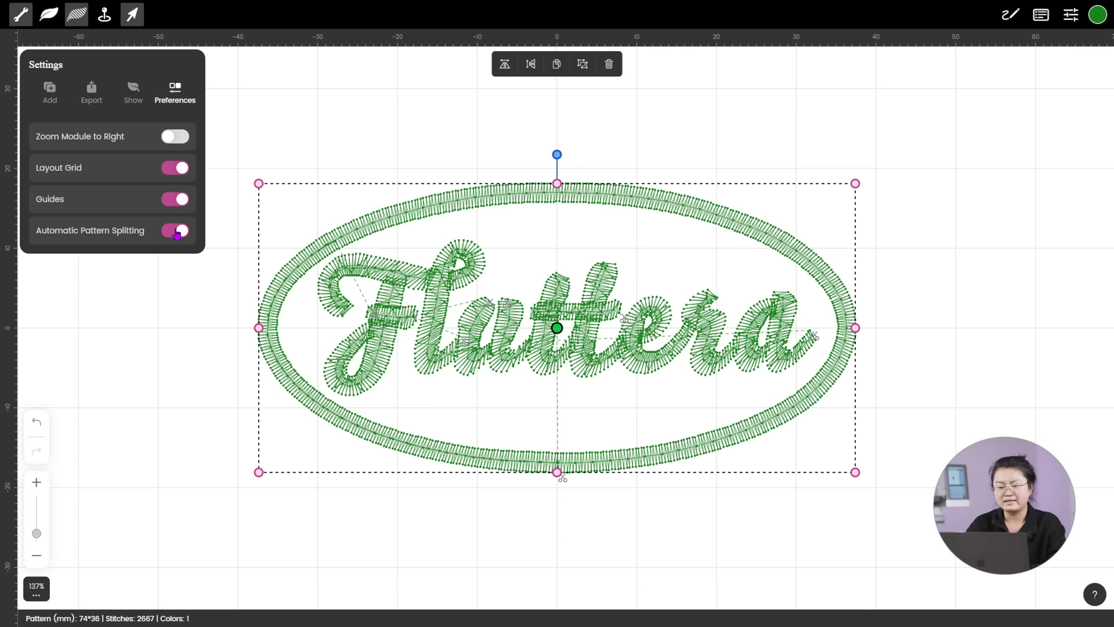
left_click(177, 233)
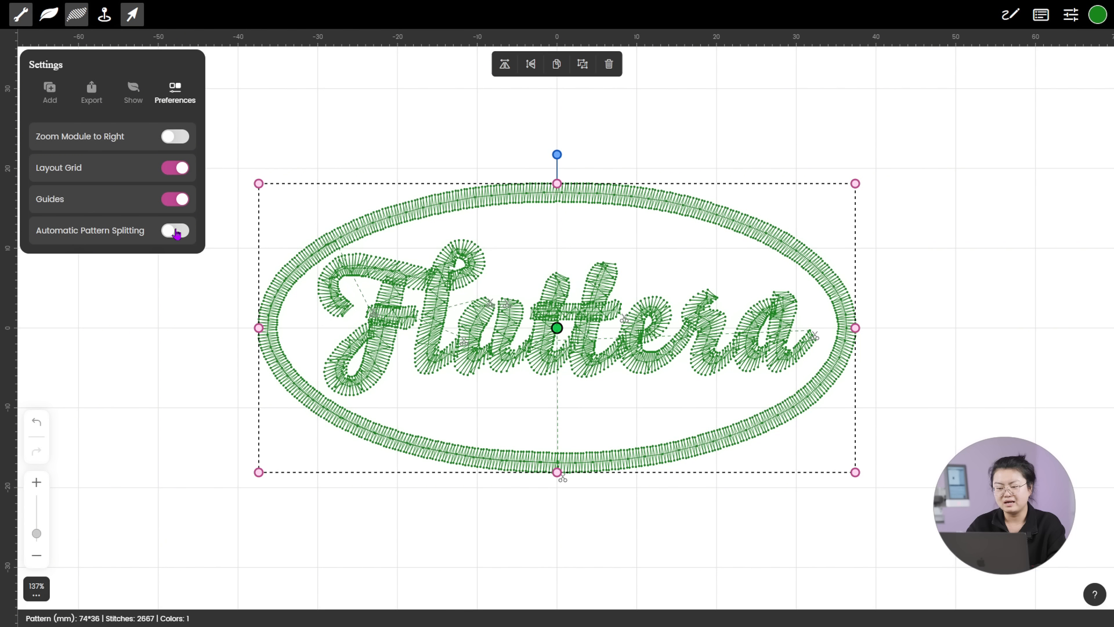
left_click(177, 233)
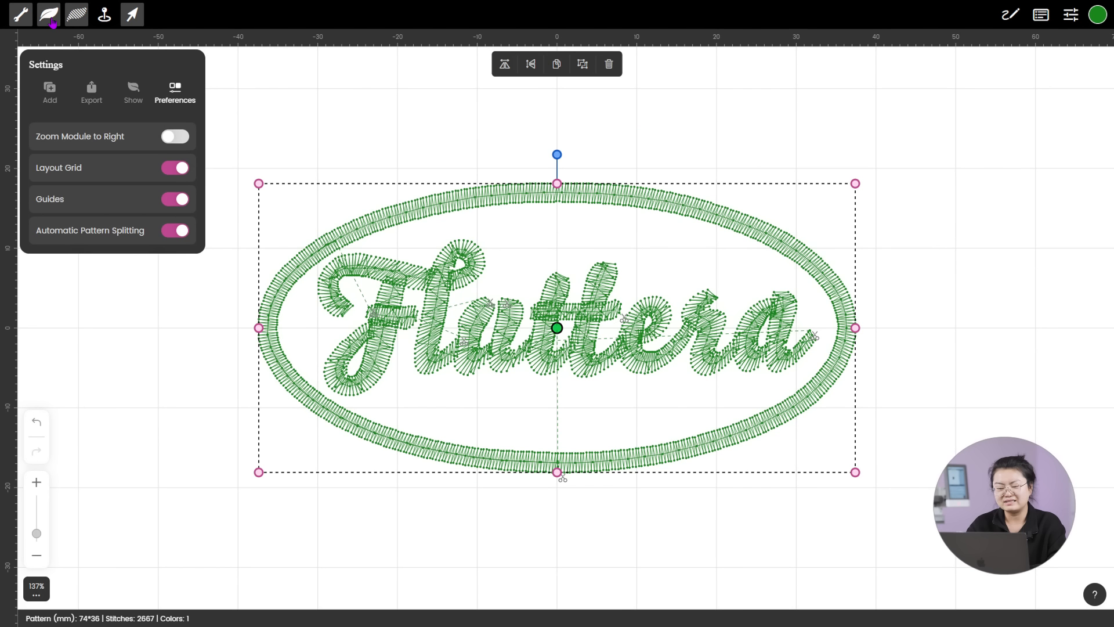
Compare the pattern's solid thread view with its stitch-point view, leaving the stitch points displayed.
left_click(52, 21)
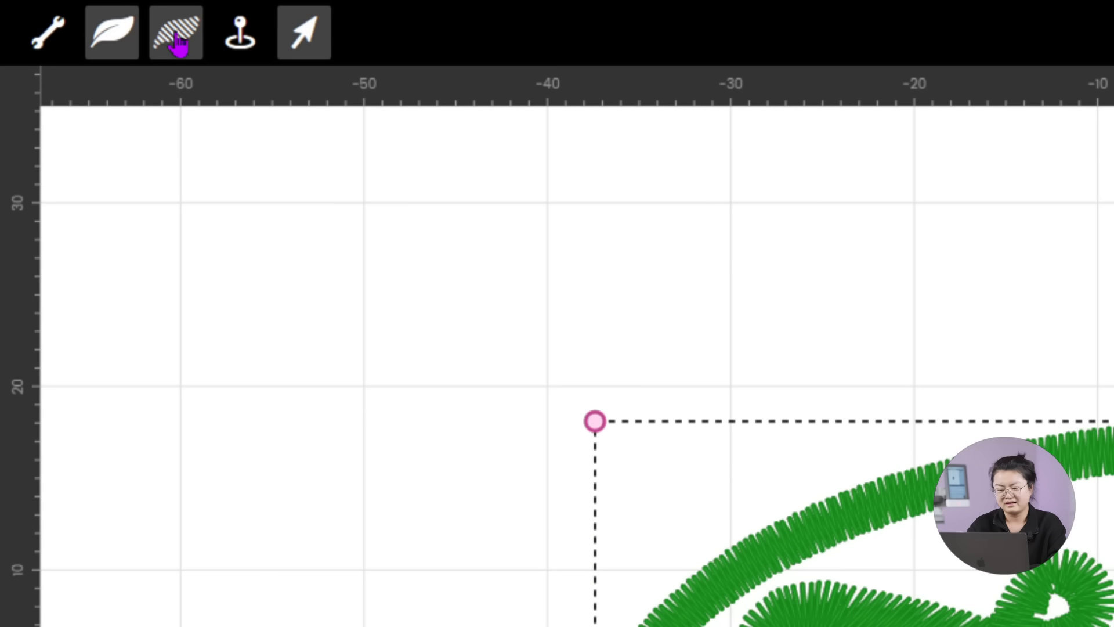
left_click(177, 42)
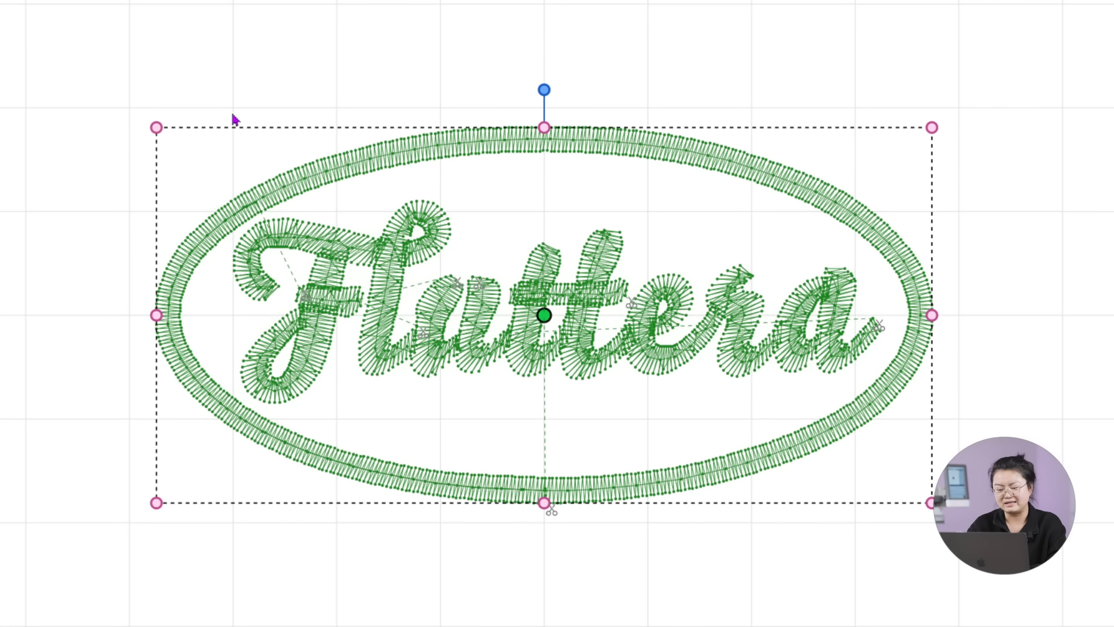
scroll(686, 419, "up", 2)
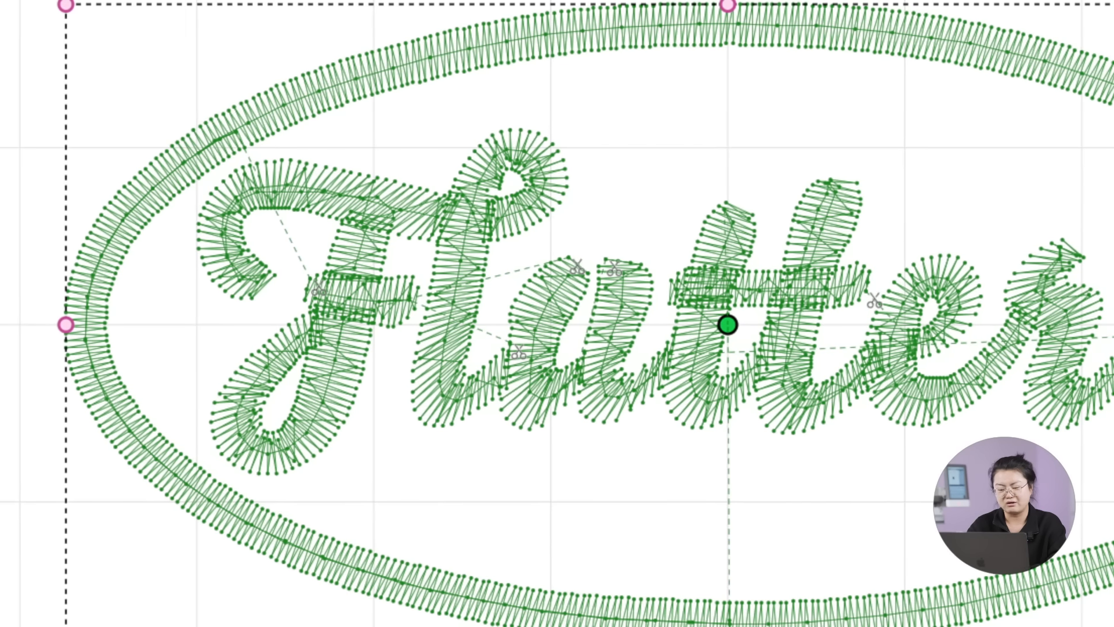
key("t")
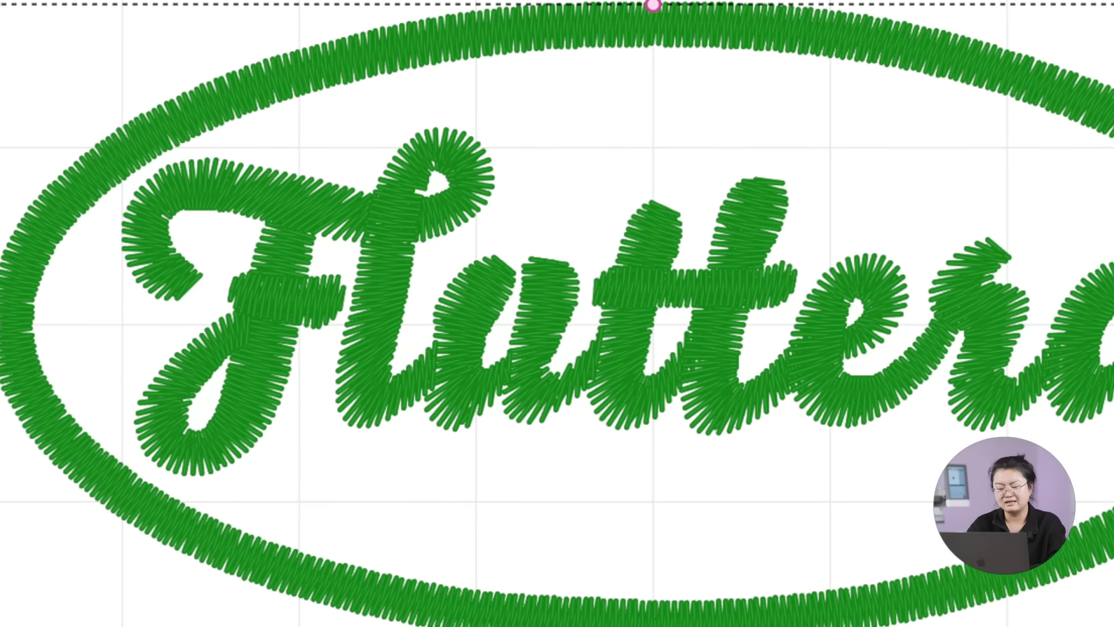
key("t")
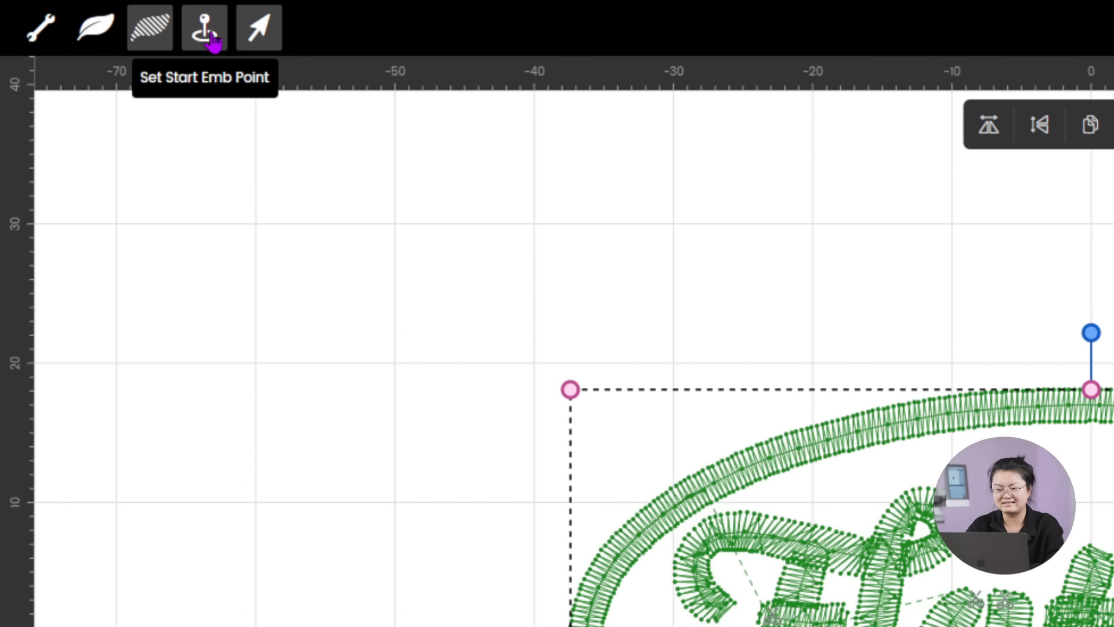
Compare the Different Position and Same Position start point modes, and try a shared start and end point at the pattern's upper-left and lower-right corners.
left_click(205, 29)
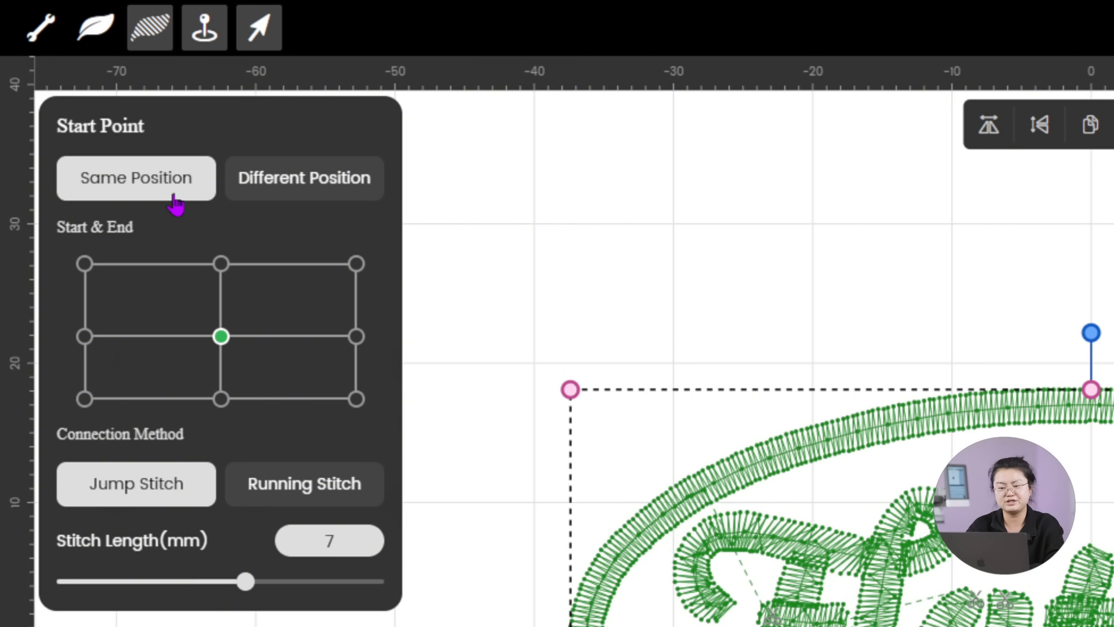
left_click(329, 187)
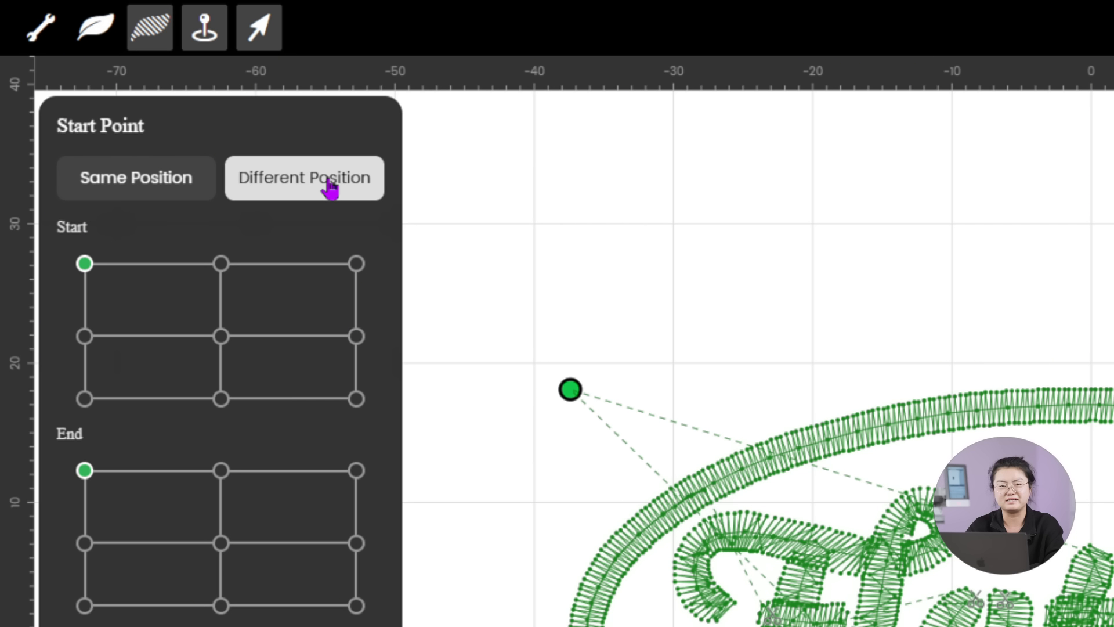
left_click(173, 193)
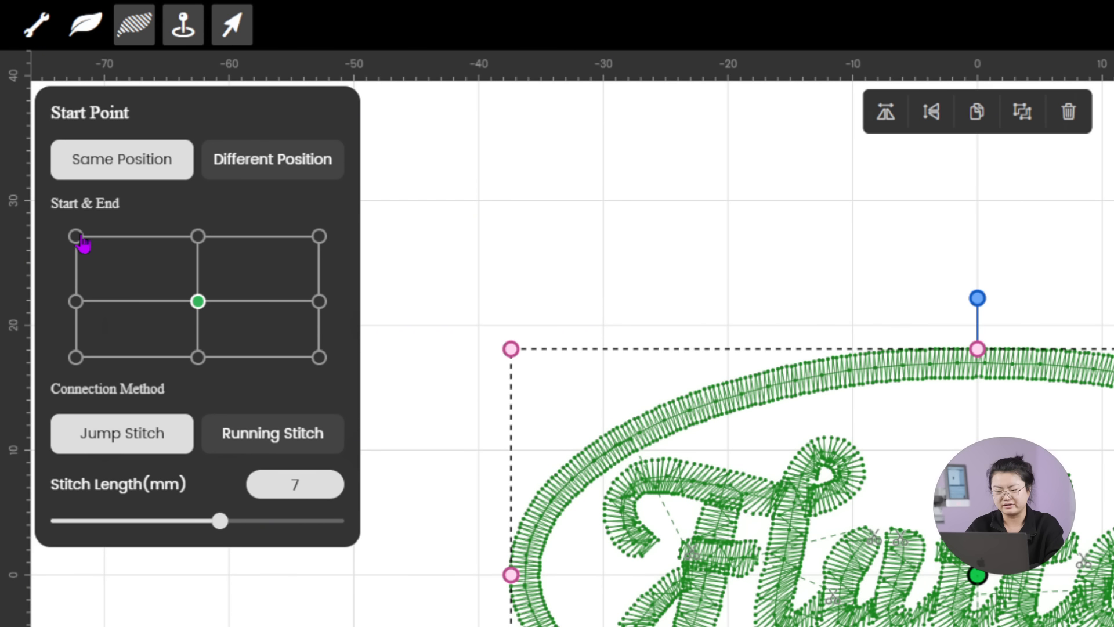
left_click(43, 134)
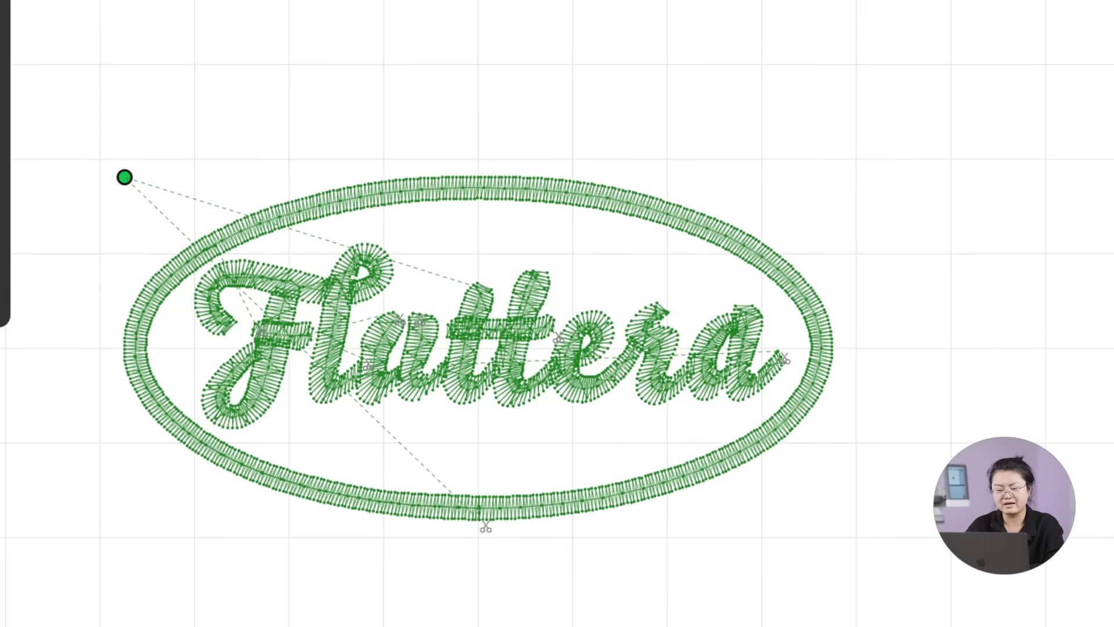
left_click(321, 358)
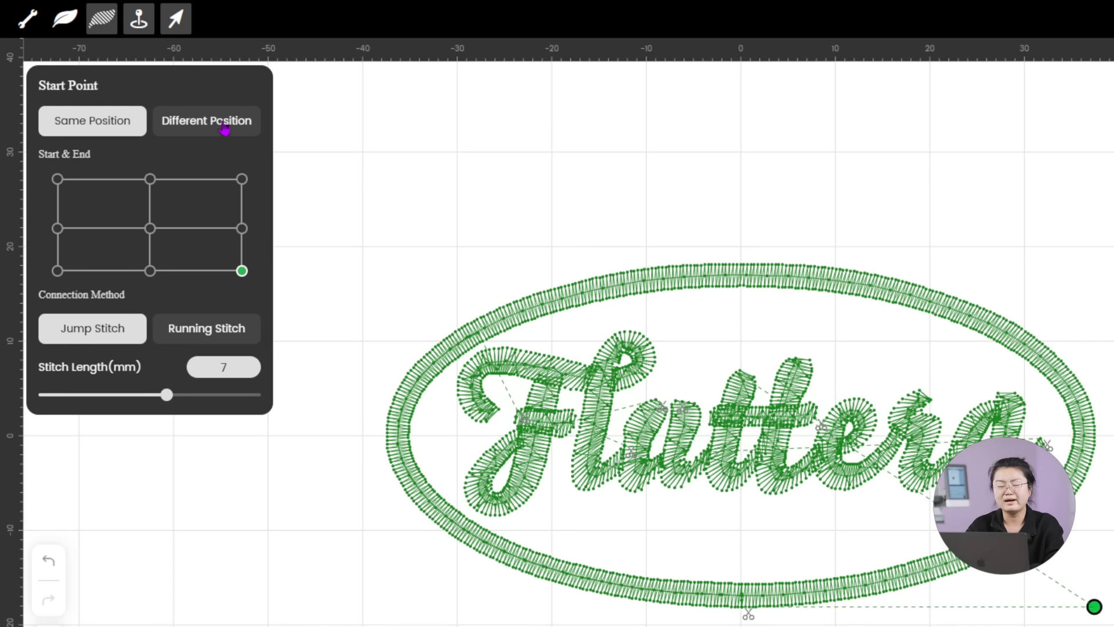
Use different start and end positions, try the end point at the lower-right corner, and set both points to the pattern's center.
left_click(211, 118)
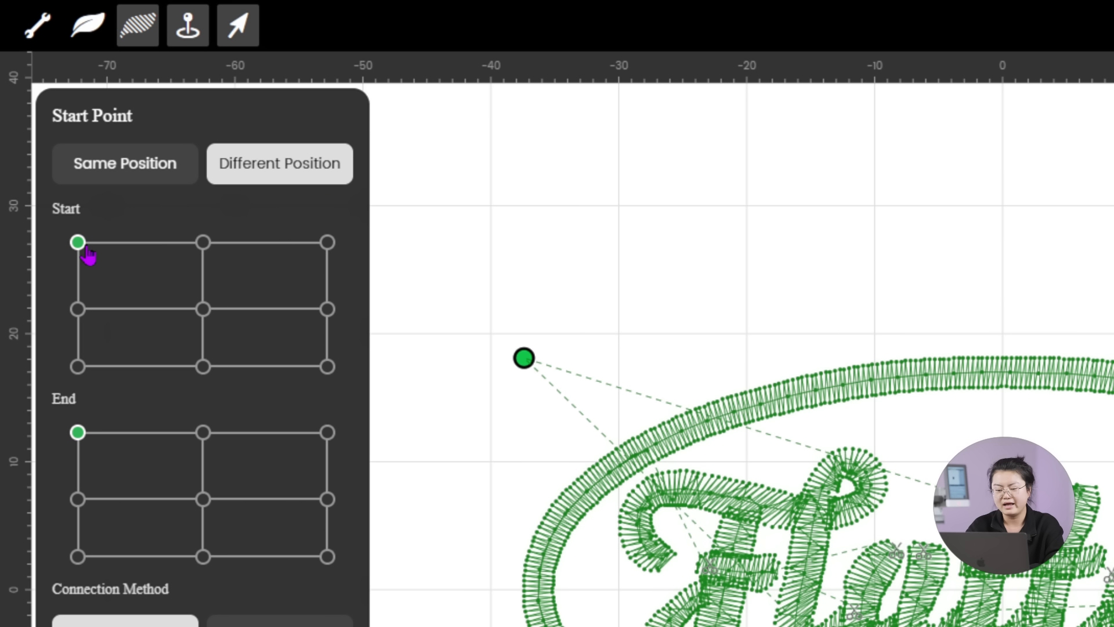
left_click(328, 557)
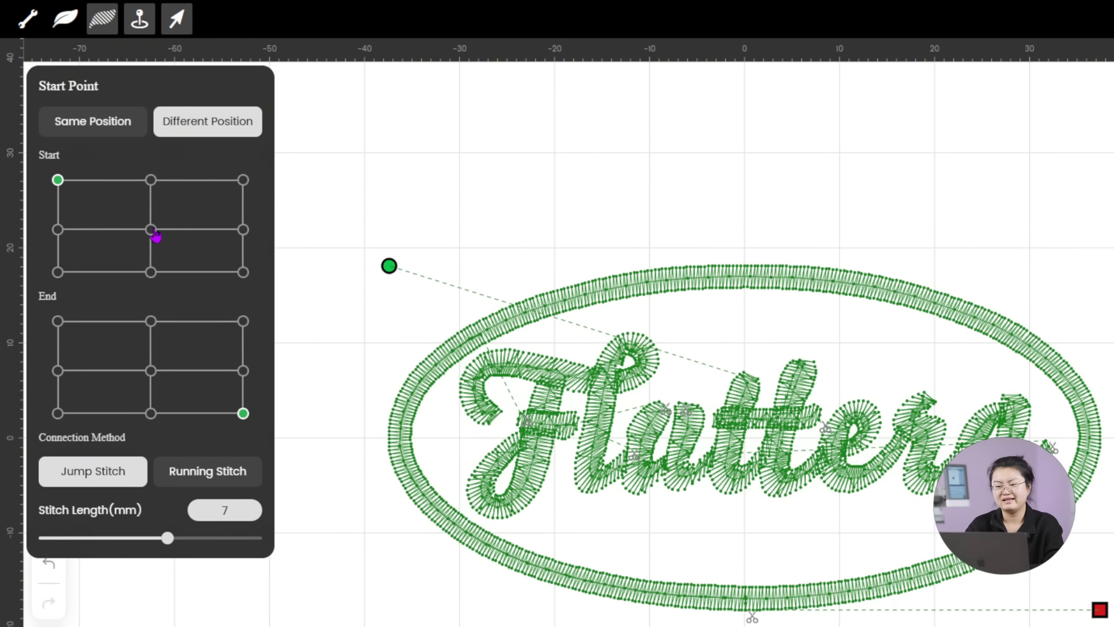
left_click(113, 172)
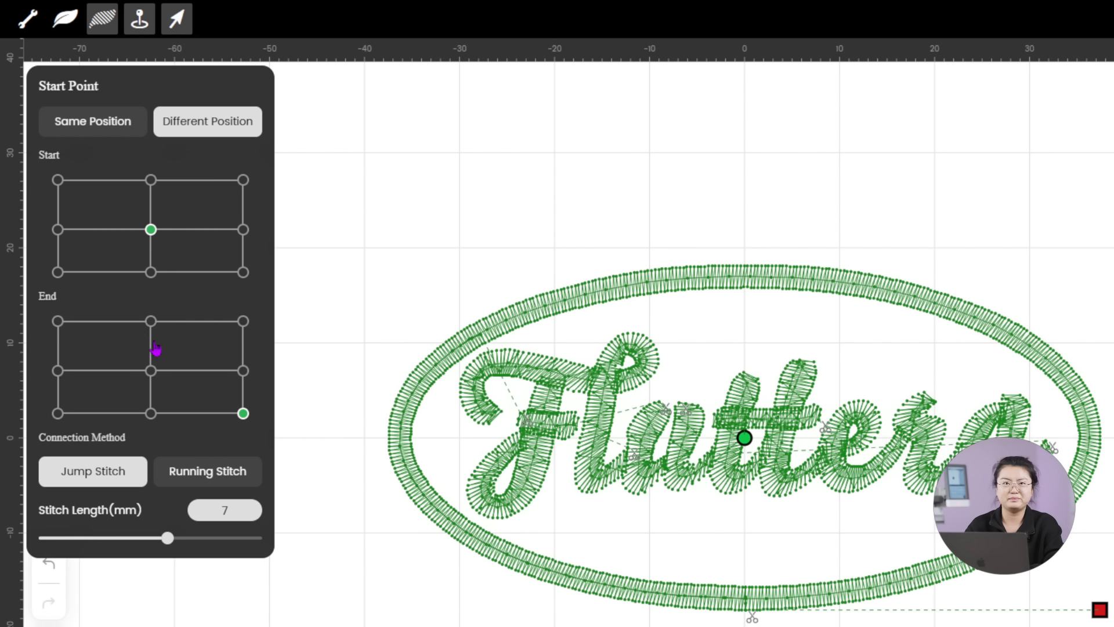
left_click(152, 373)
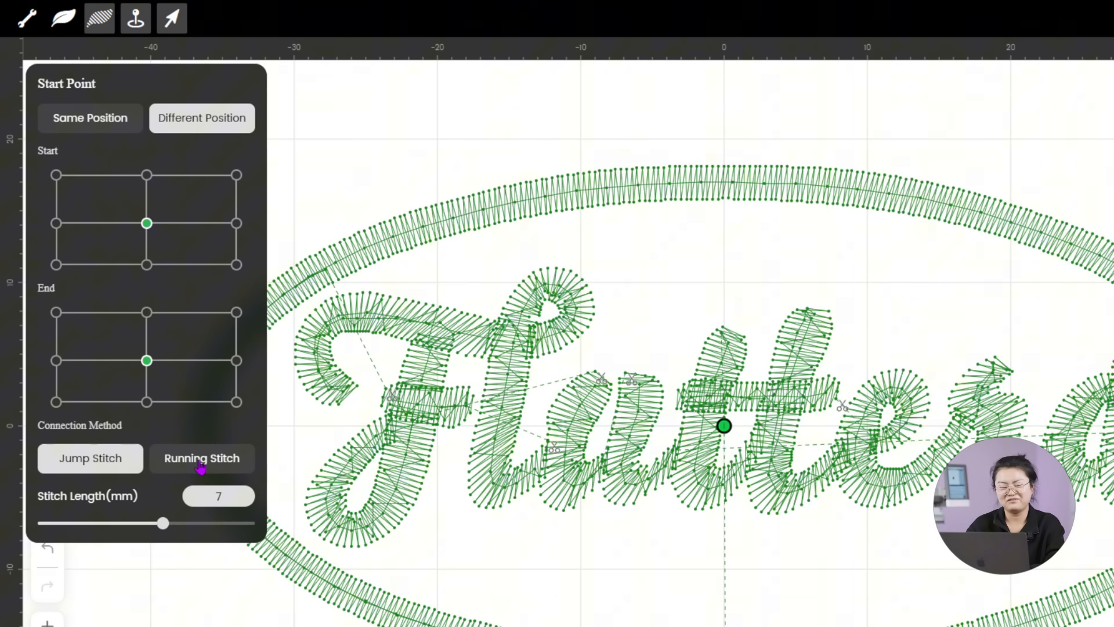
Set the start and end connection method to Running Stitch with a stitch length of 7 mm.
left_click(200, 464)
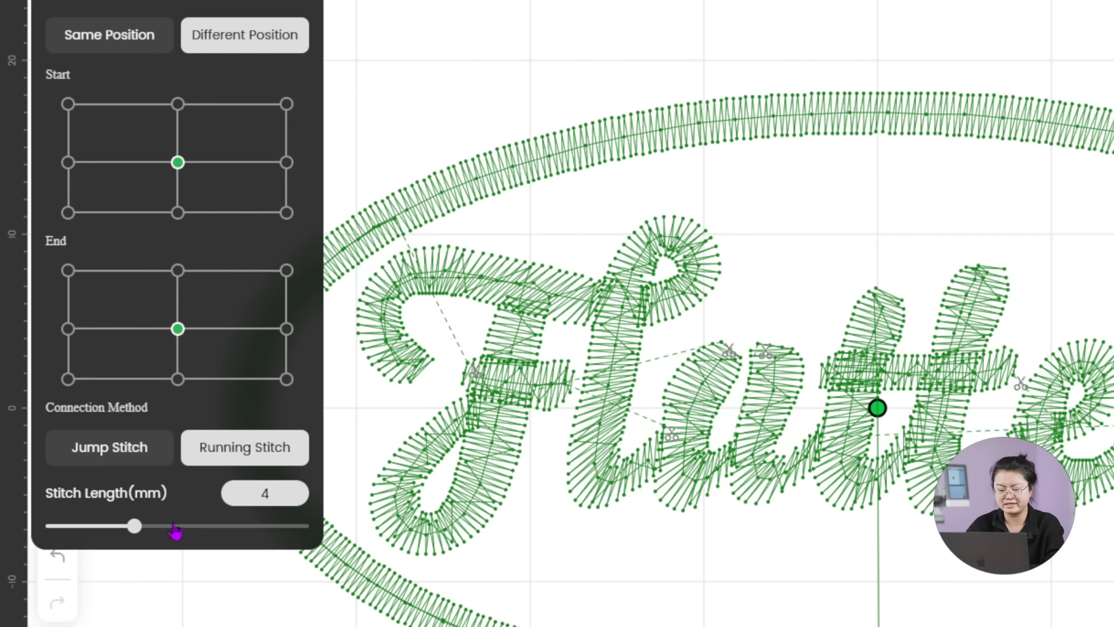
double_click(264, 495)
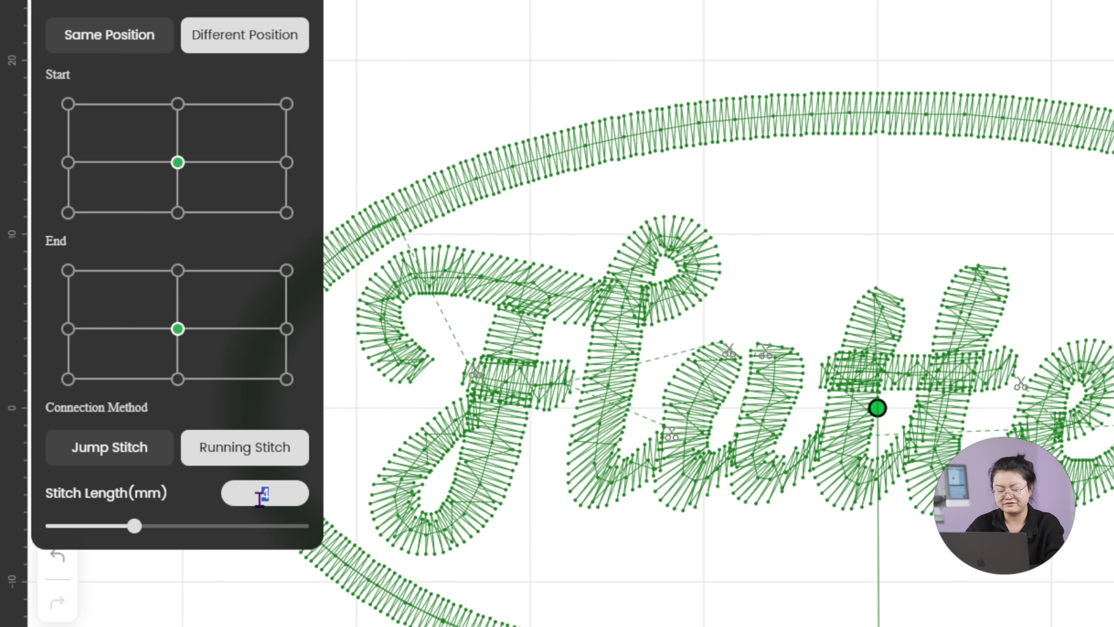
type("7")
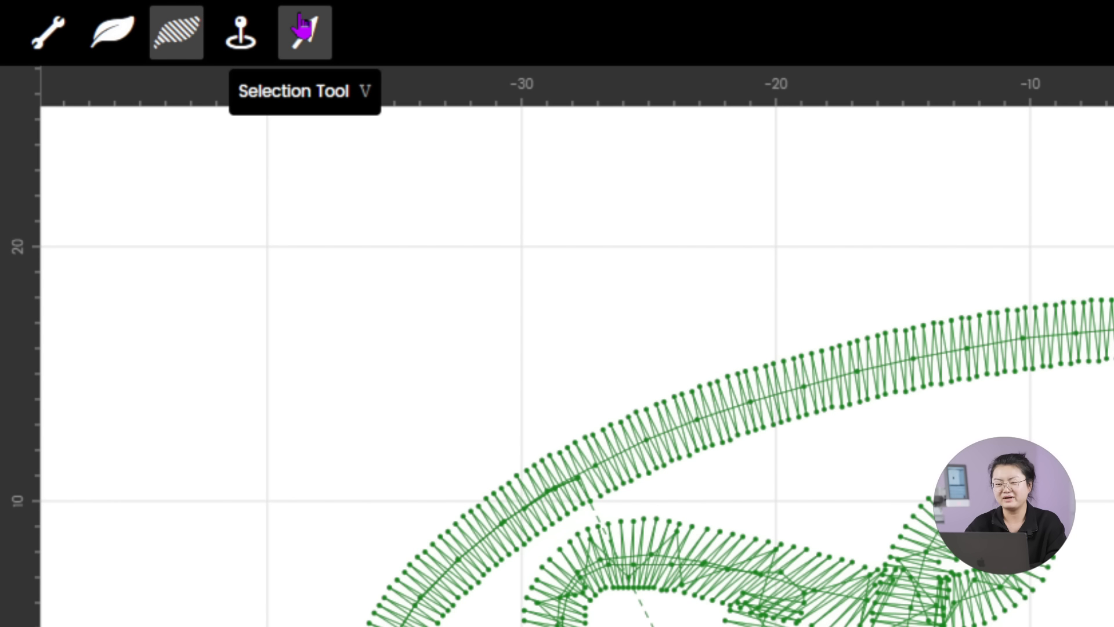
Measure the width of the oval border with the Ruler.
left_click(50, 40)
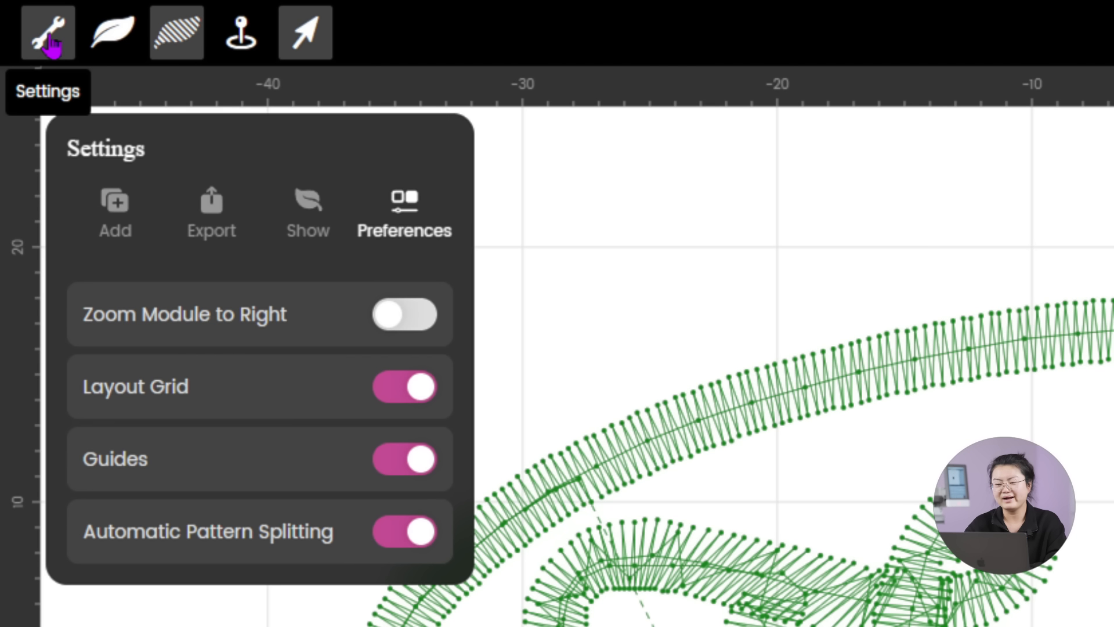
left_click(127, 228)
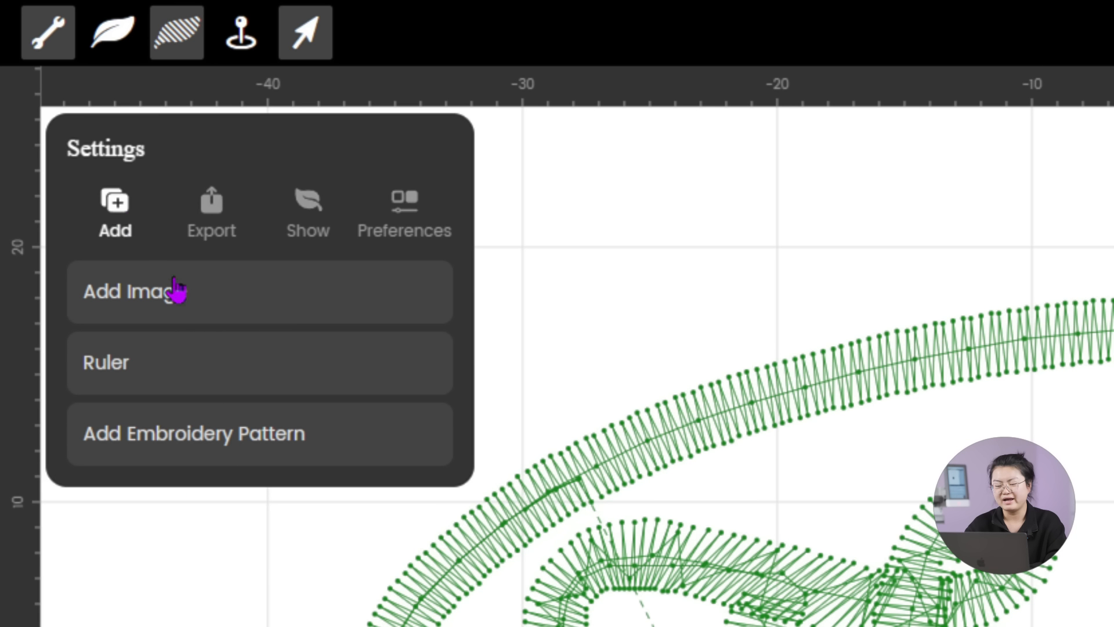
left_click(158, 373)
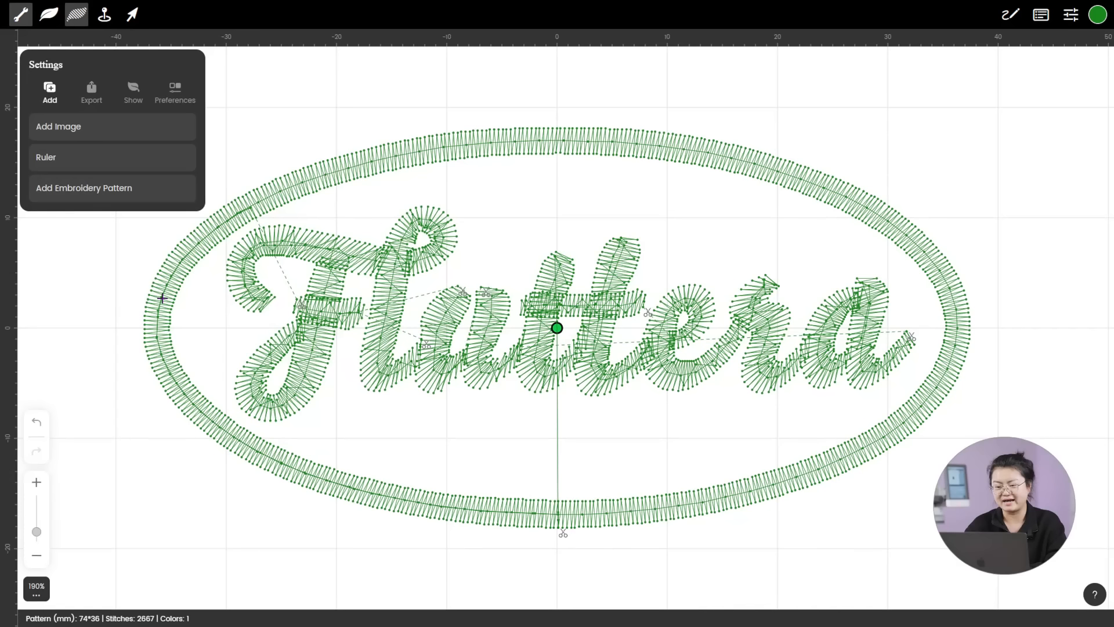
left_click_drag(162, 298, 954, 296)
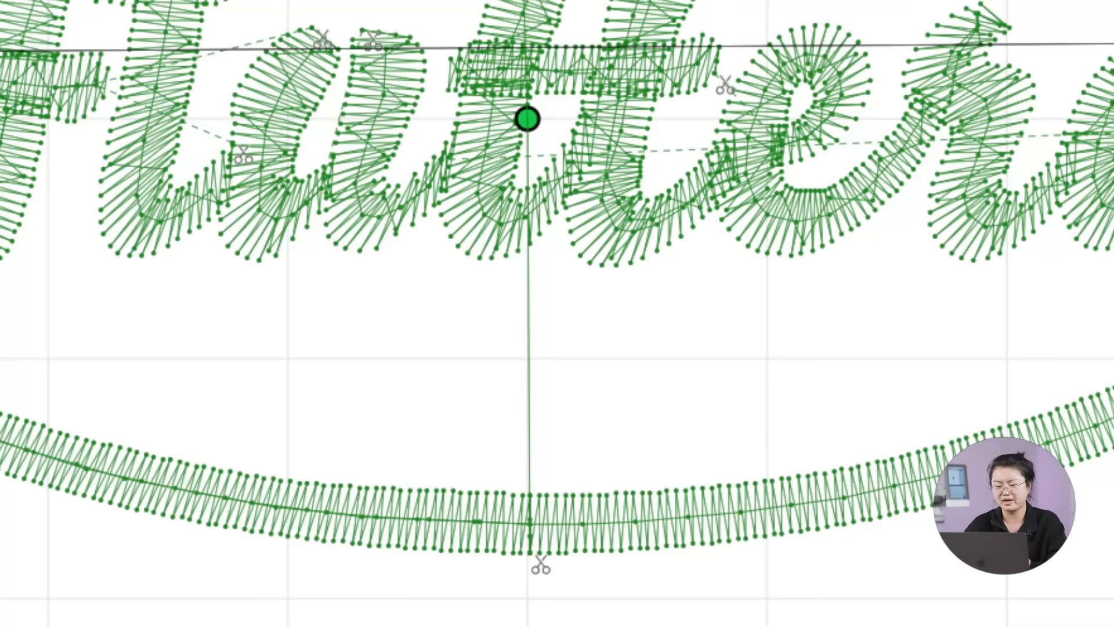
key("Escape")
left_click(527, 523)
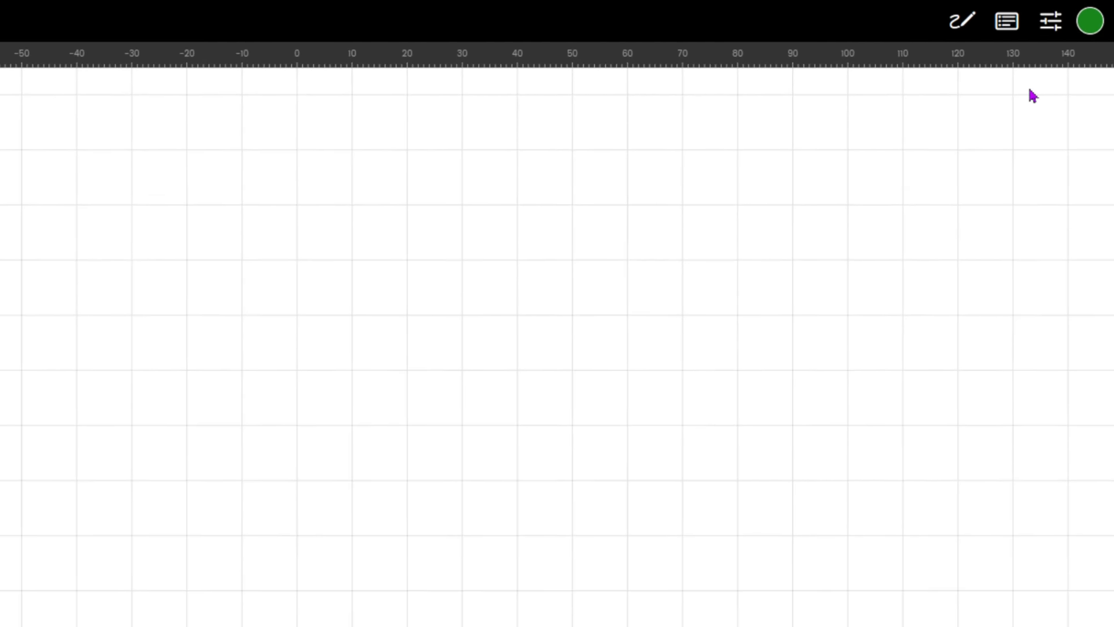
View the available drawing stitch types, the stitch list and the color palette.
left_click(956, 22)
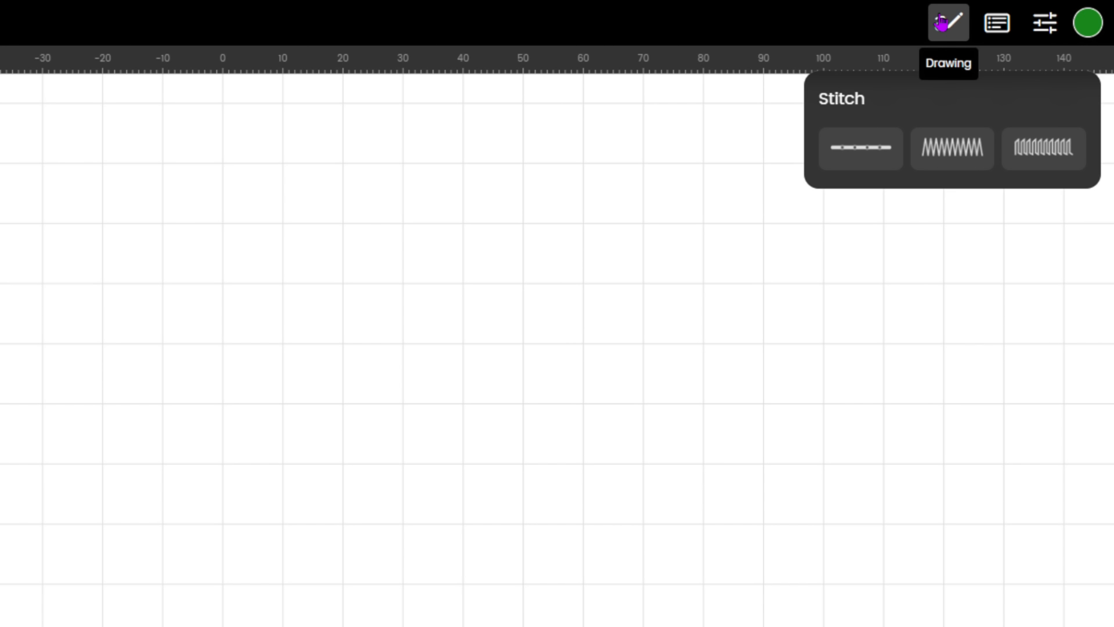
left_click(995, 24)
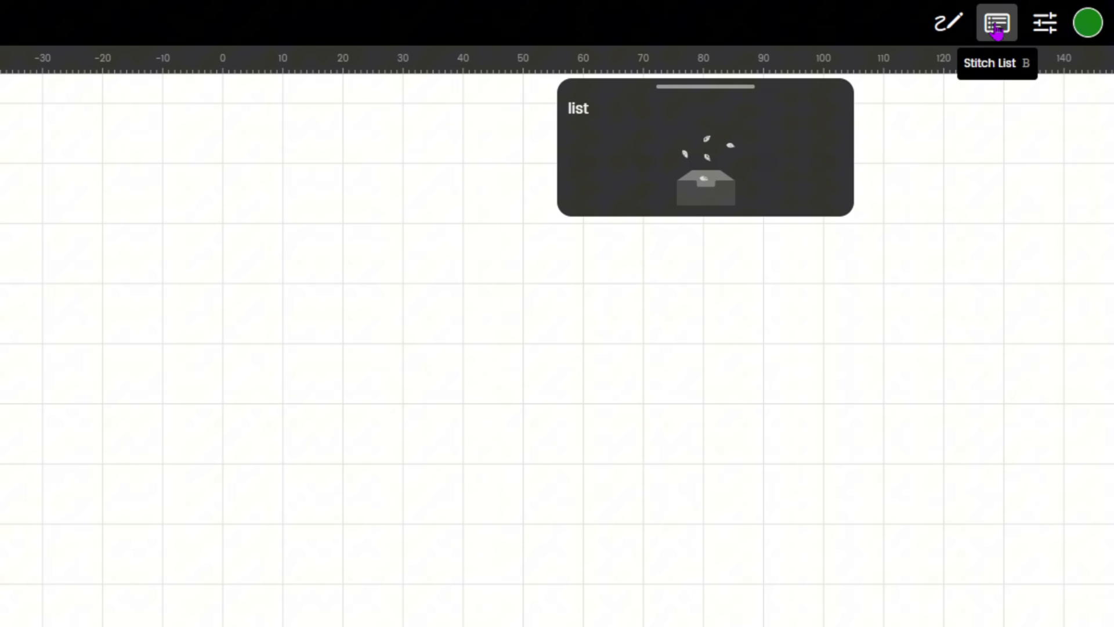
left_click(1087, 30)
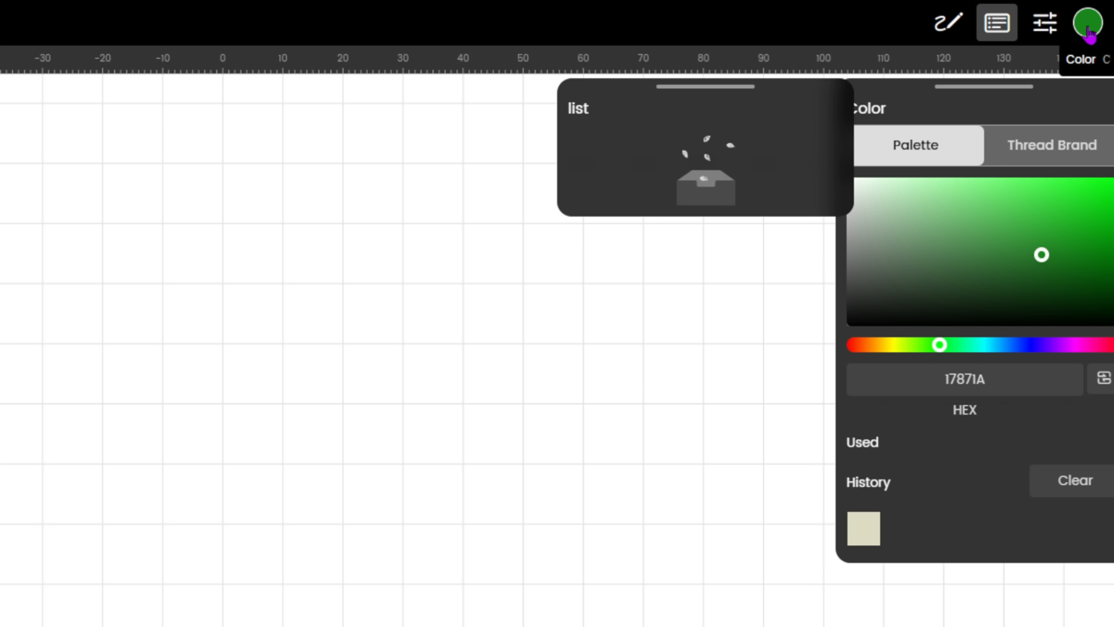
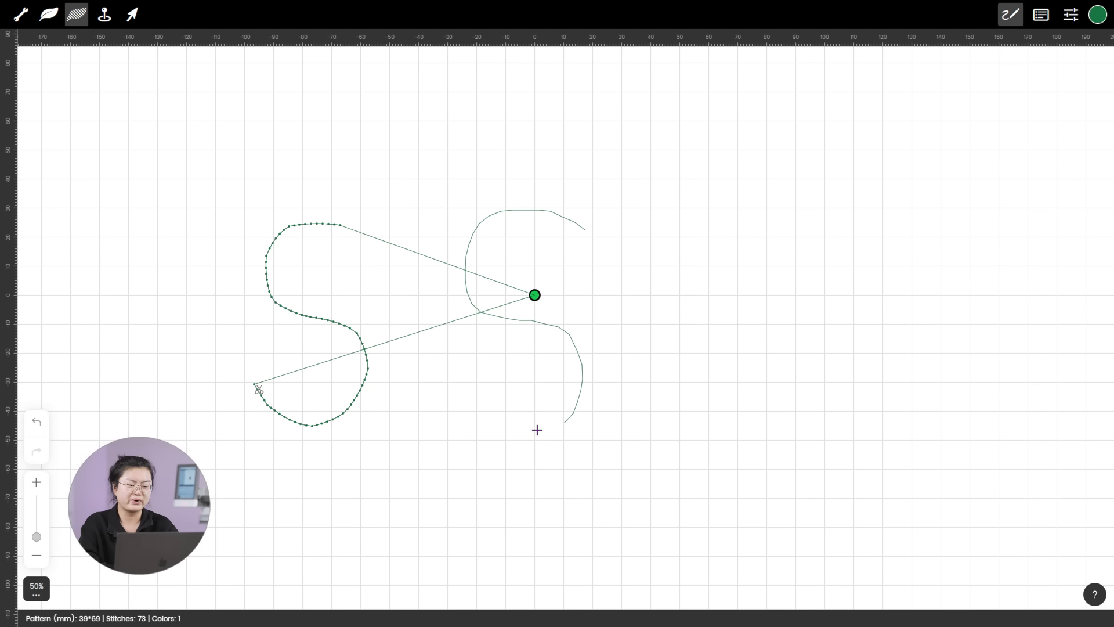
Draw a freehand S about 78 mm high in zigzag stitch around the canvas center, and choose Fill Stitch for drawing.
left_click_drag(470, 366, 470, 365)
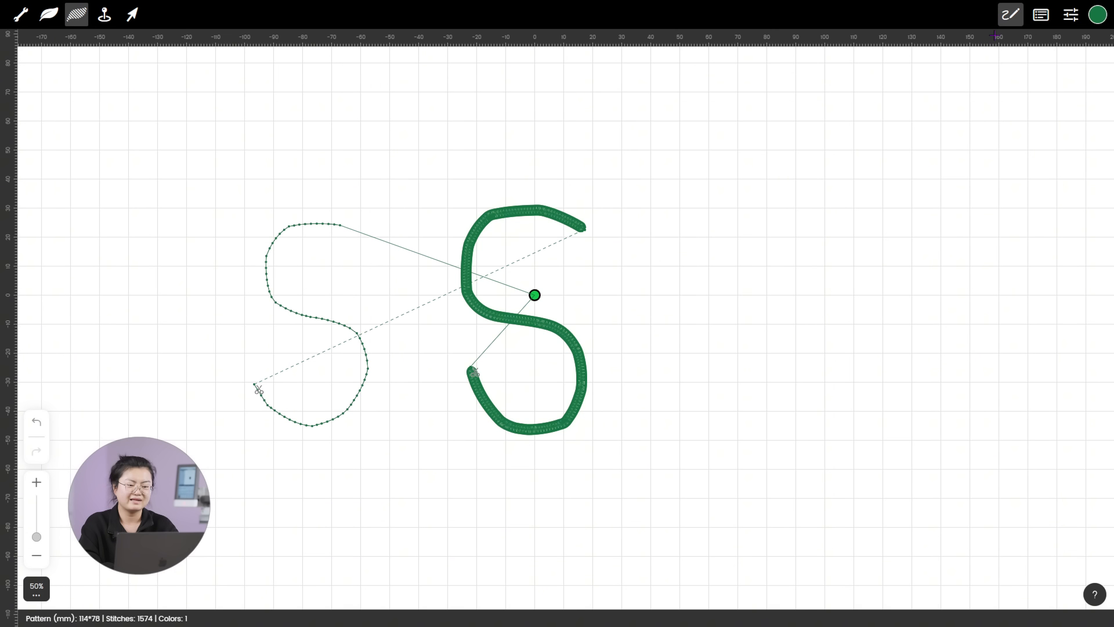
left_click(1010, 23)
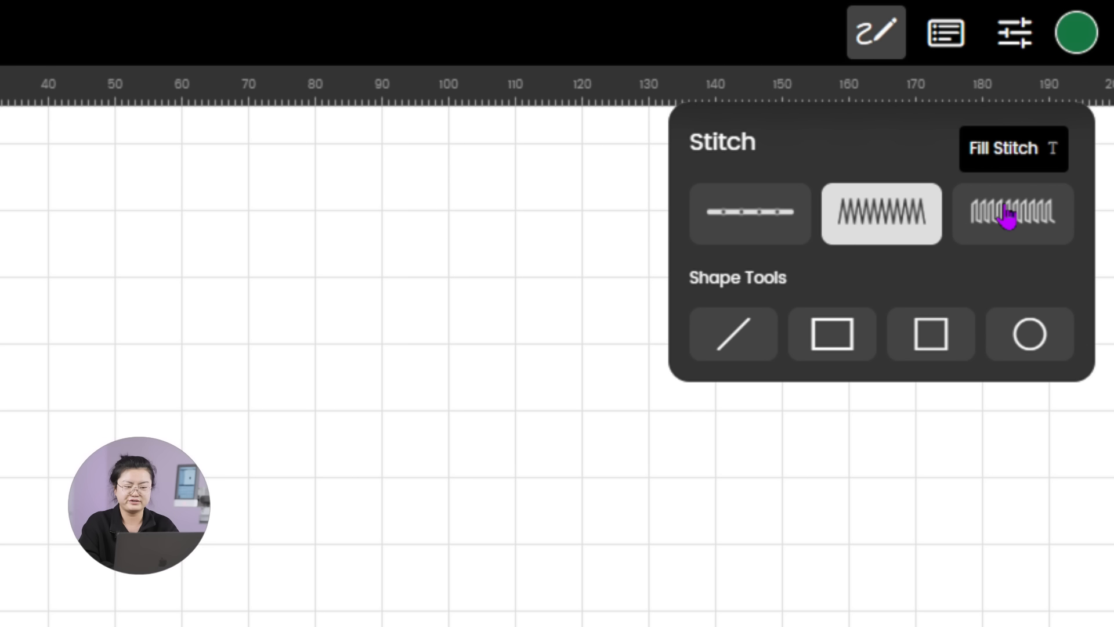
left_click(1008, 215)
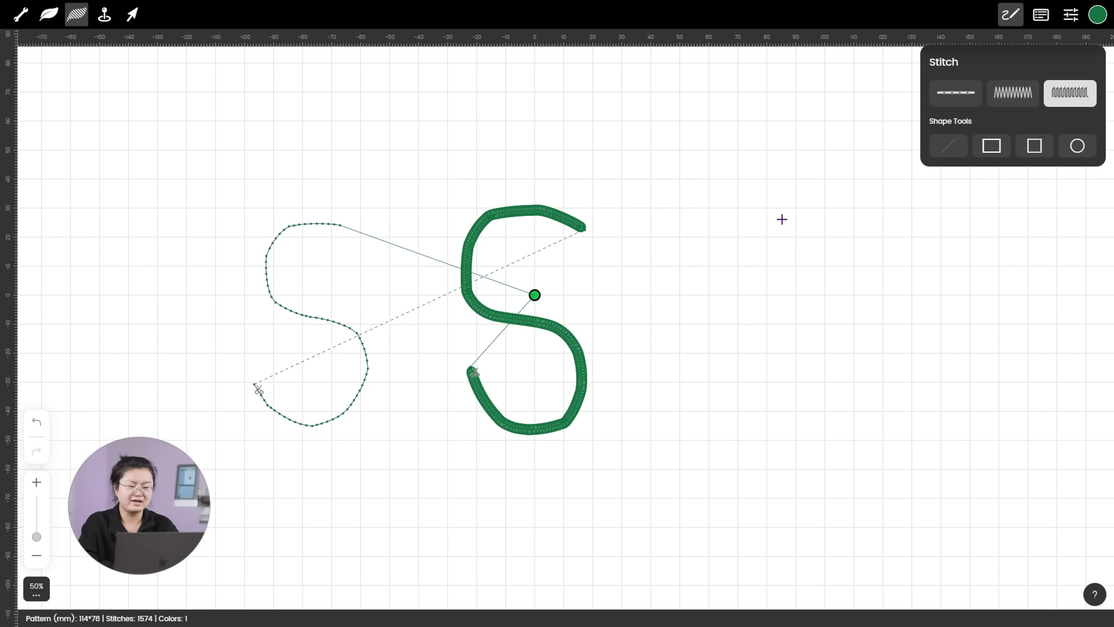
Draw a freehand closed shape about 89 mm wide and 74 mm high in fill stitch beside the zigzag S.
mouse_move(772, 216)
left_mouse_down()
mouse_move(714, 236)
mouse_move(686, 264)
mouse_move(656, 356)
mouse_move(667, 413)
mouse_move(744, 428)
mouse_move(823, 418)
mouse_move(873, 393)
mouse_move(916, 325)
mouse_move(904, 310)
left_mouse_up()
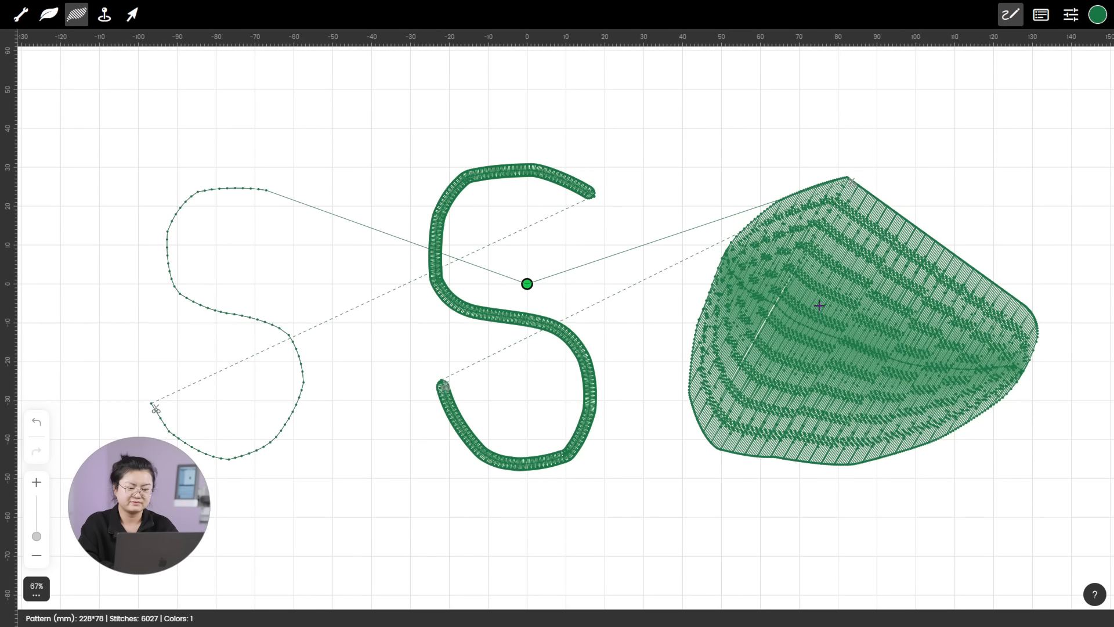
Delete the zigzag S, the filled freehand shape and the running stitch S from the canvas.
key("v")
left_click(435, 254)
key("Delete")
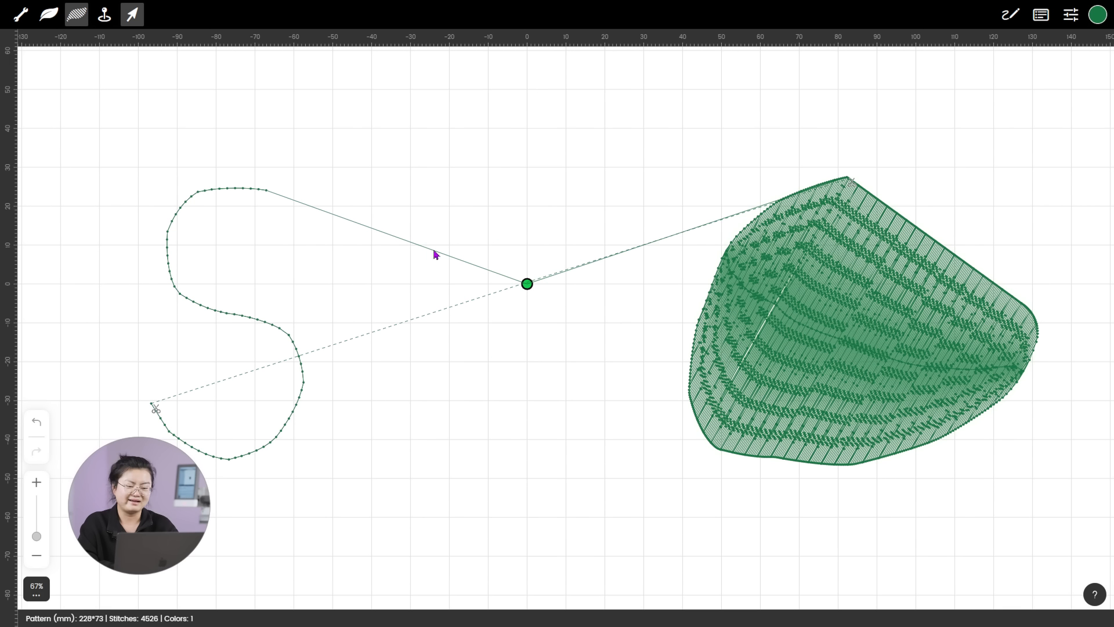
left_click(955, 257)
key("Delete")
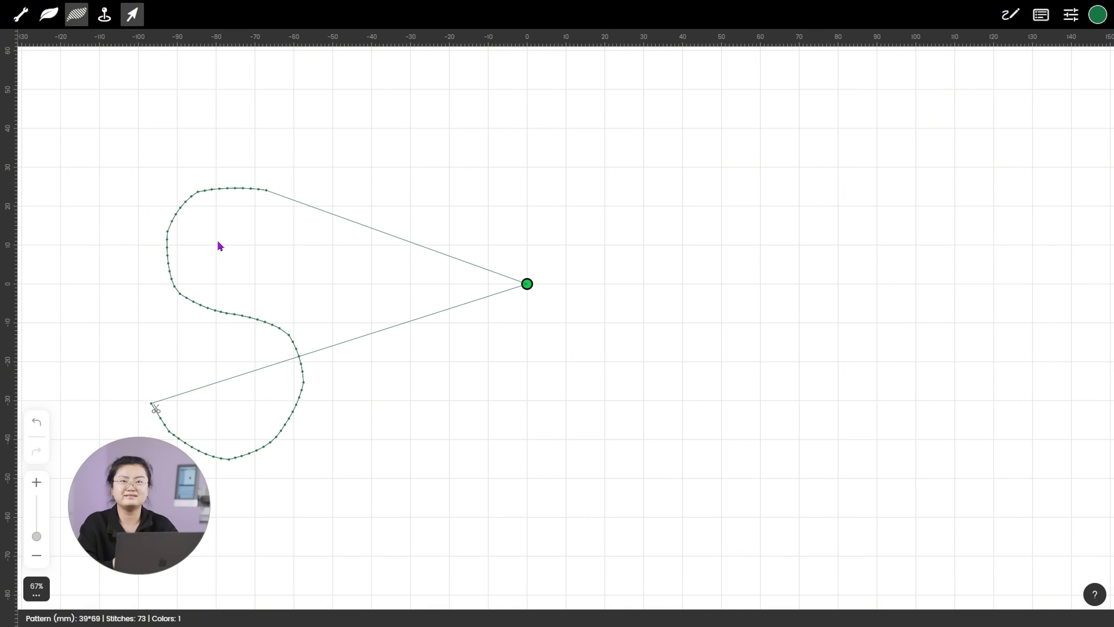
left_click(174, 283)
Choose Run Stitch for drawing and try out the line, rectangle, square and circle shape tools.
left_click(887, 37)
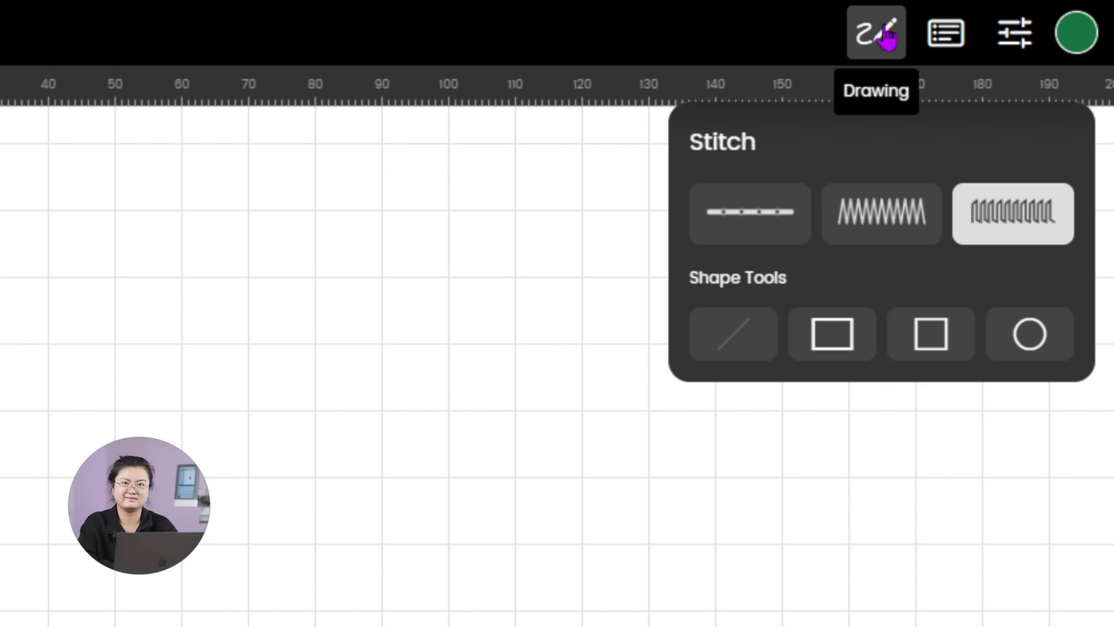
left_click(770, 228)
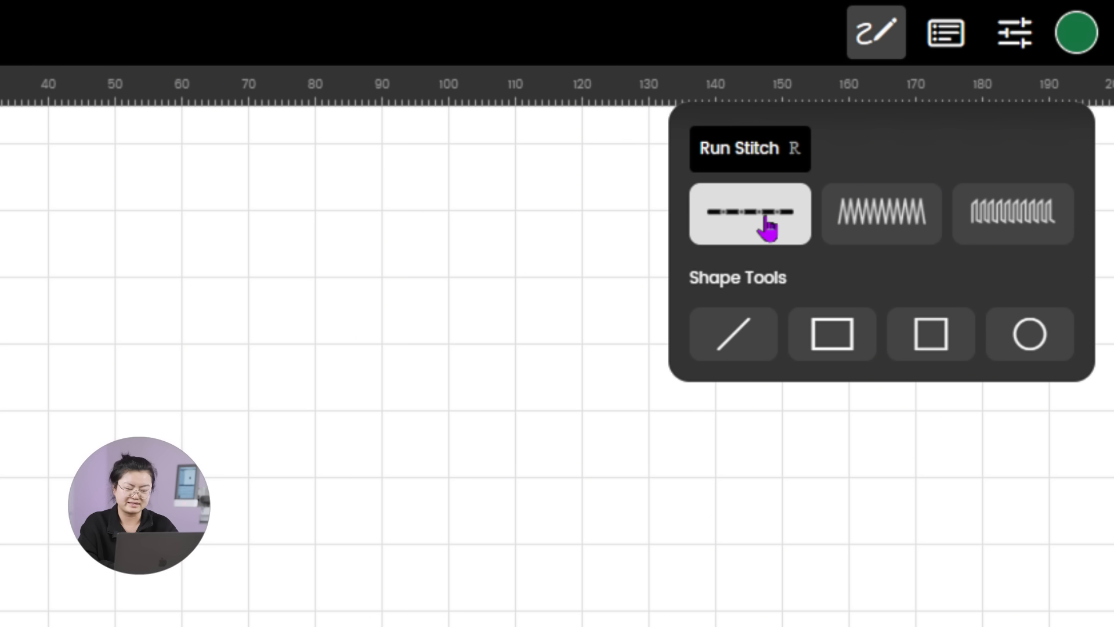
left_click(744, 357)
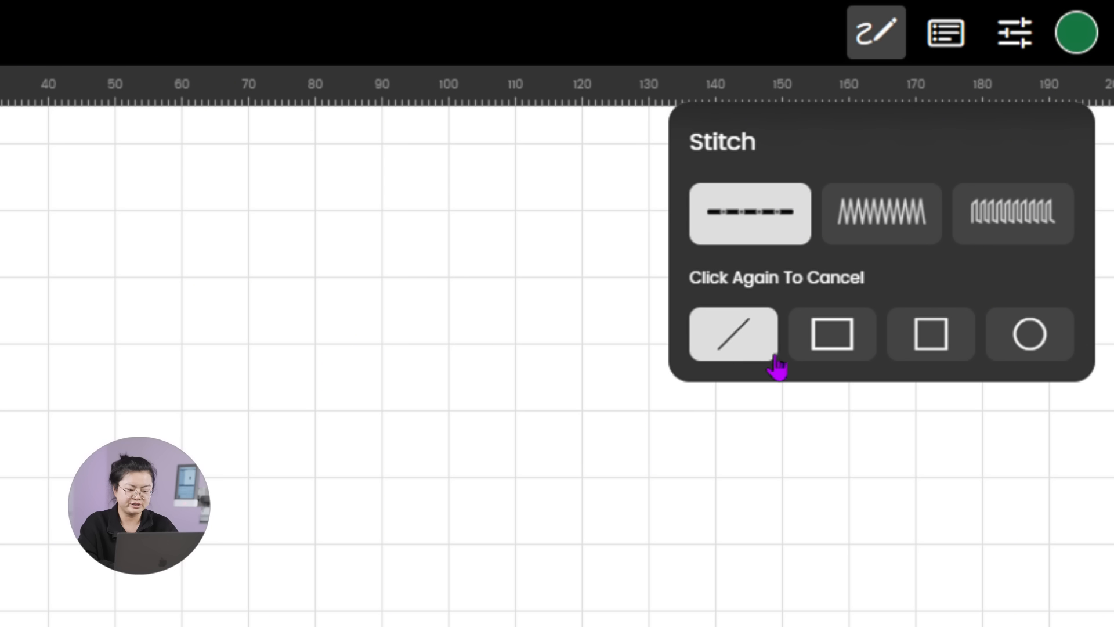
left_click(841, 355)
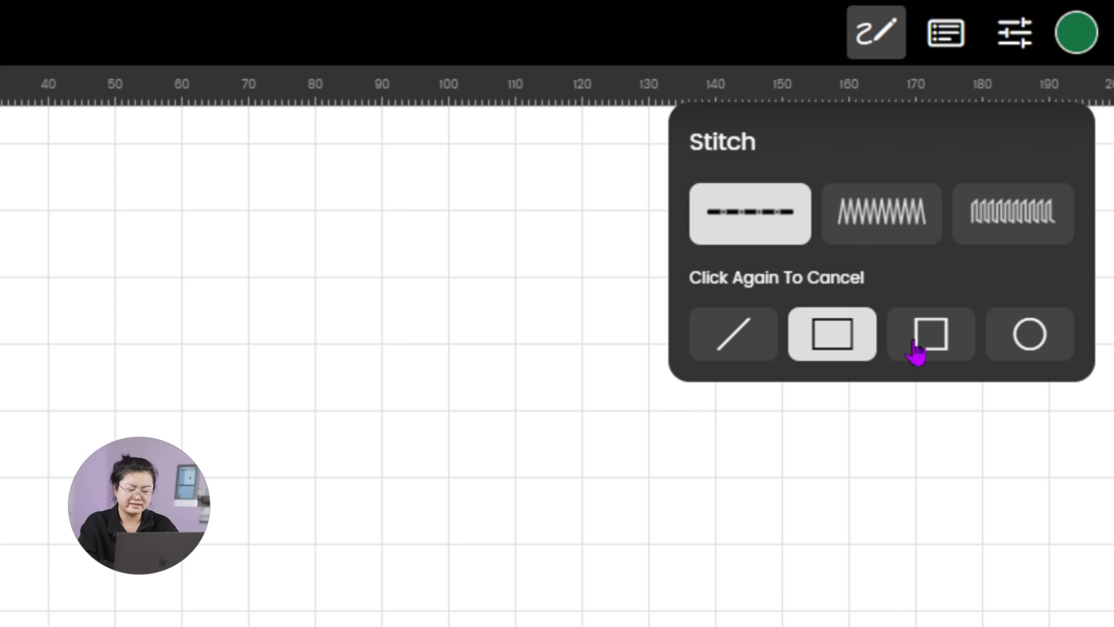
left_click(940, 352)
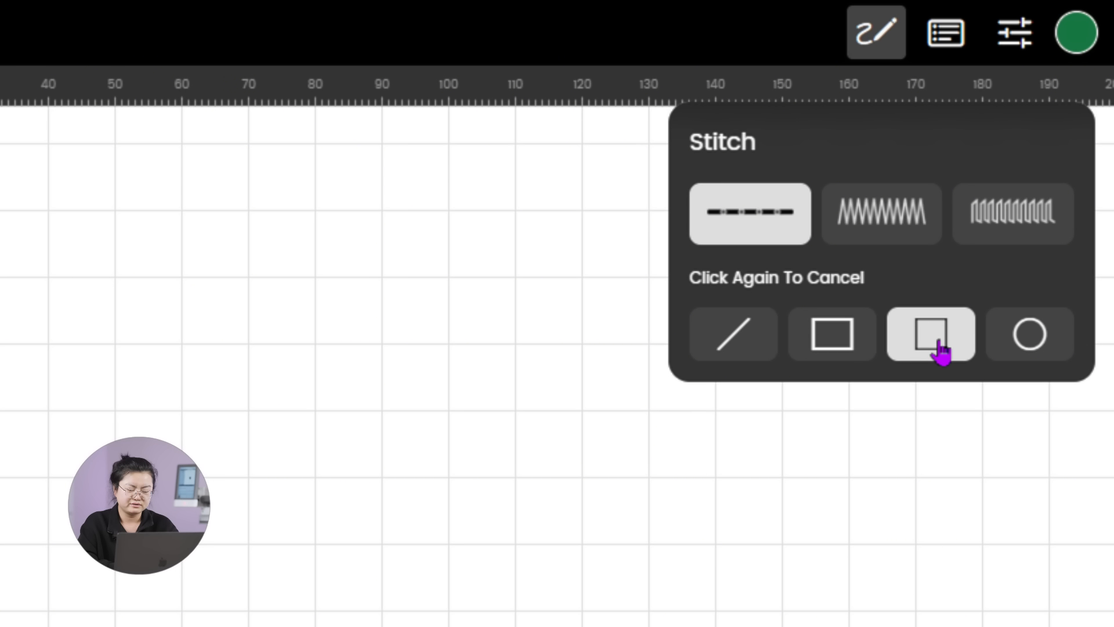
left_click(1041, 351)
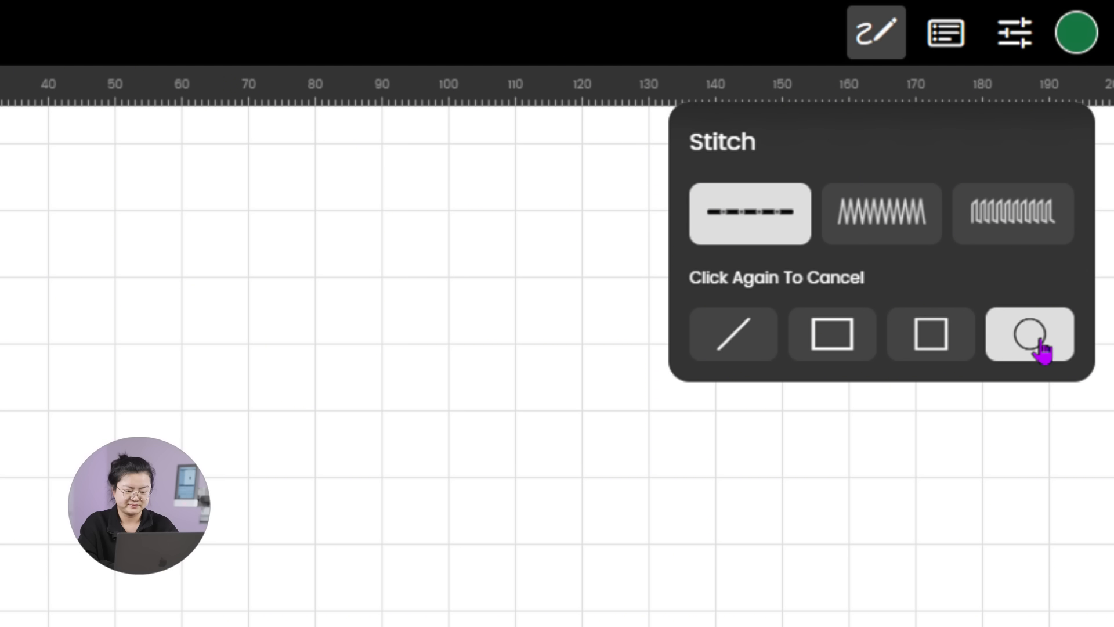
Draw a vertical run stitch line about 44 mm long and, beside it, a rectangle about 67 by 44 mm.
left_click(745, 346)
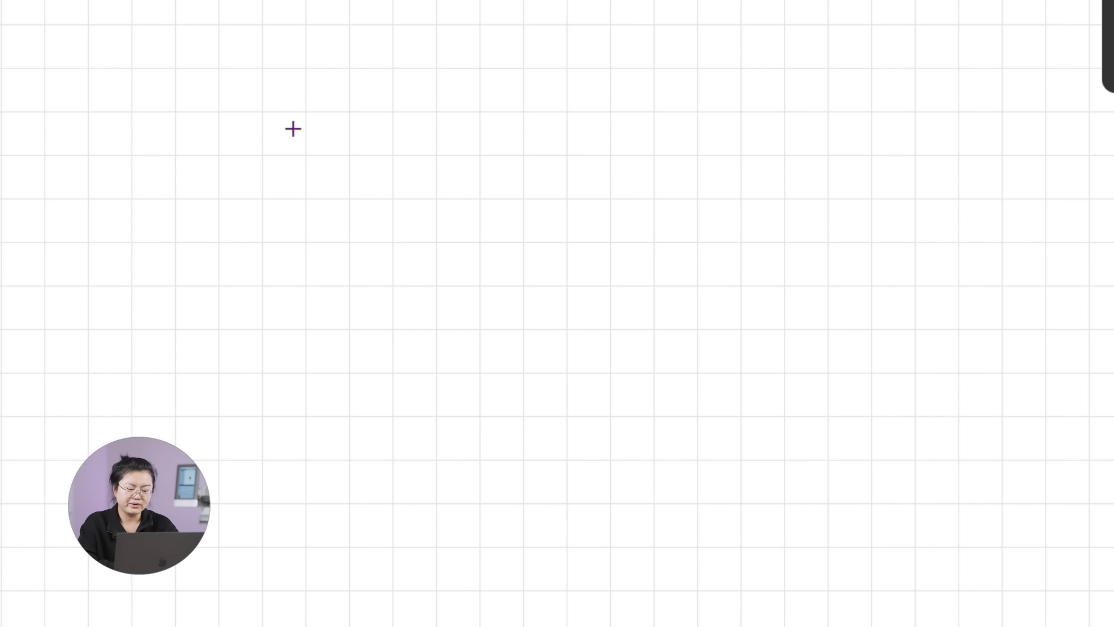
left_click_drag(177, 96, 175, 285)
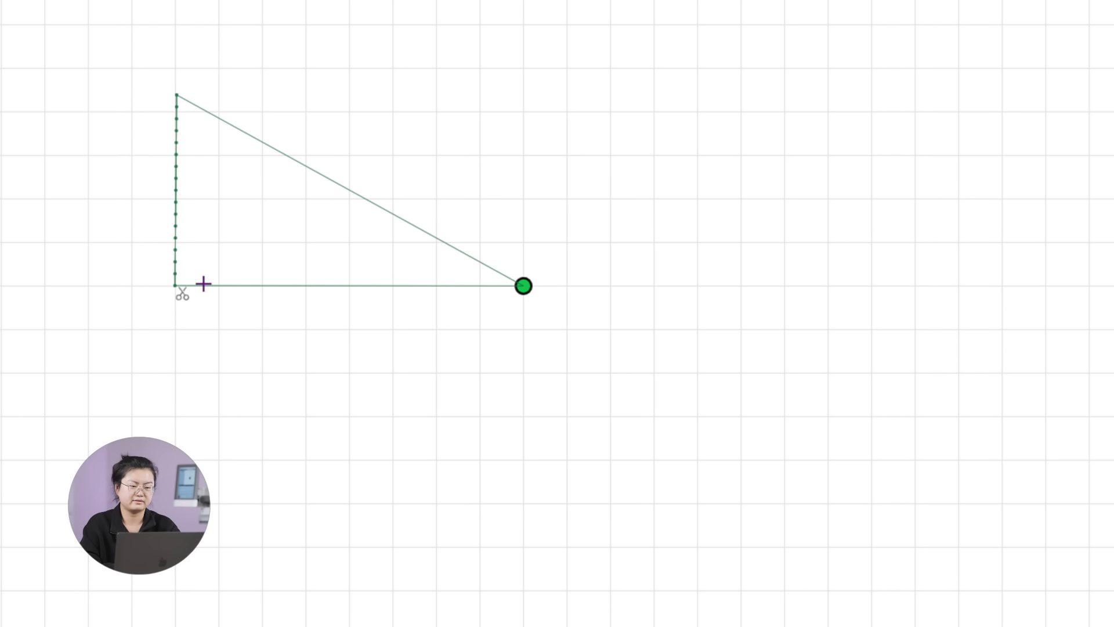
left_click(885, 51)
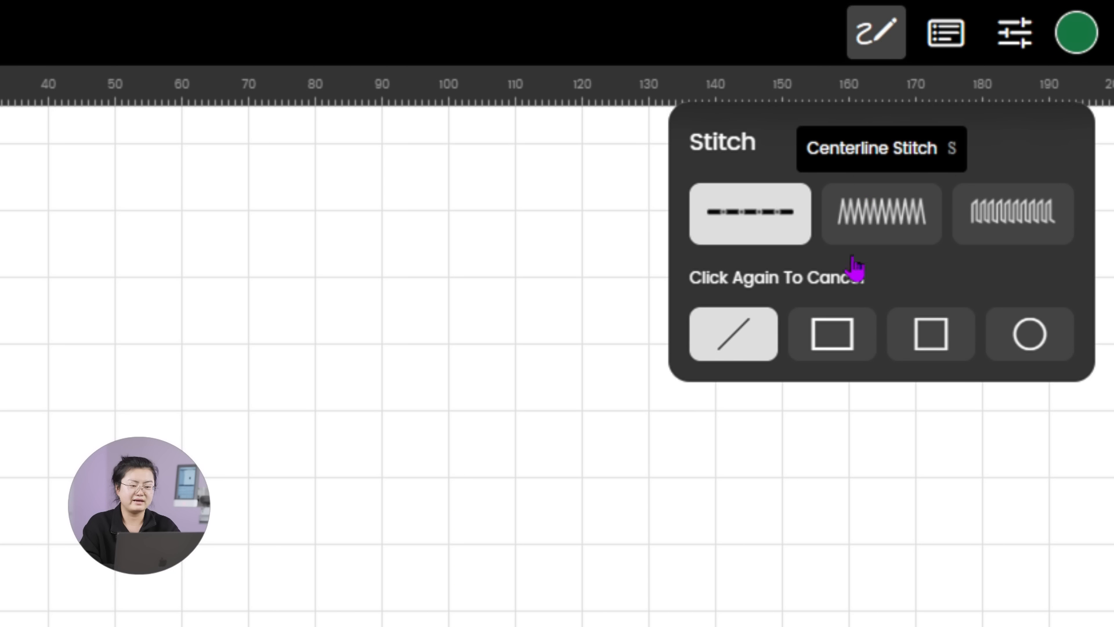
left_click(845, 331)
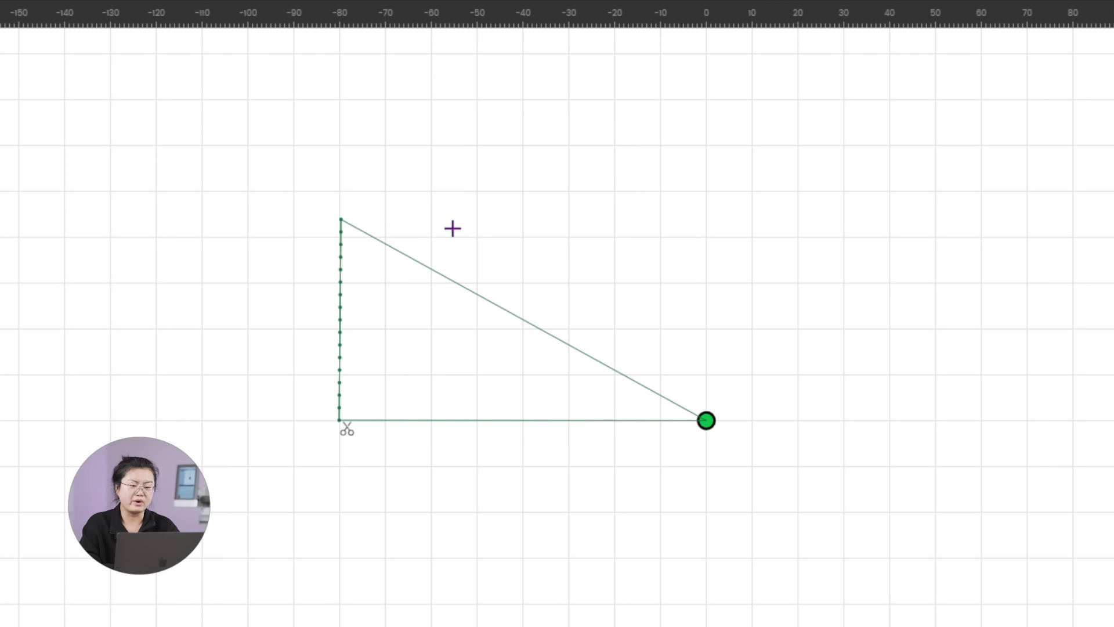
left_click_drag(448, 220, 755, 424)
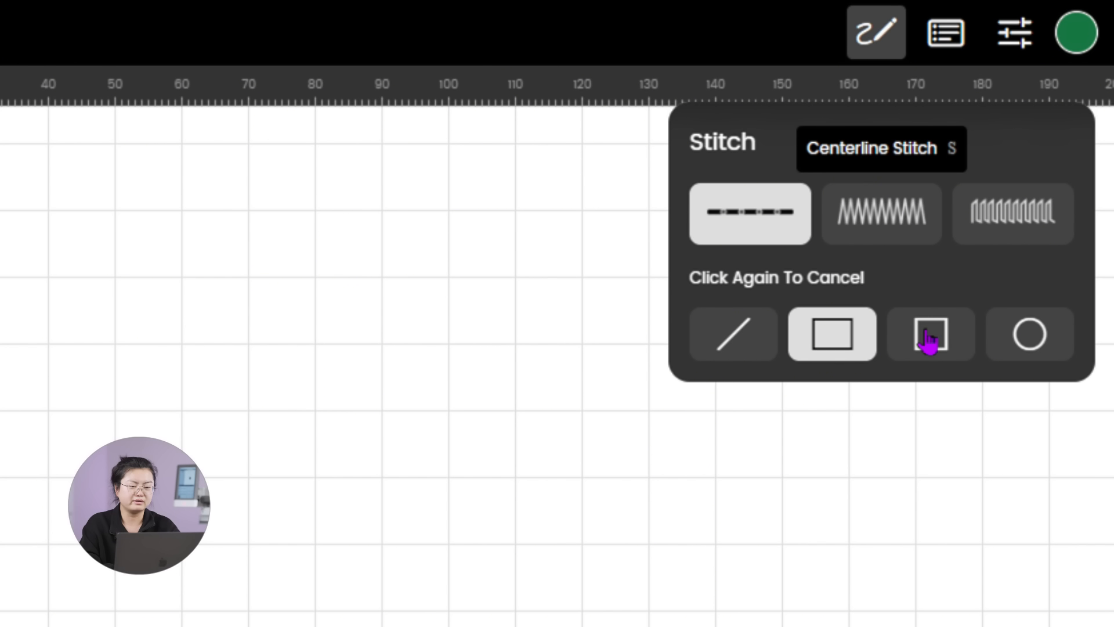
Draw a run stitch square about 45 mm wide and a circle about 47 mm in diameter, continuing the row after the rectangle.
left_click(930, 341)
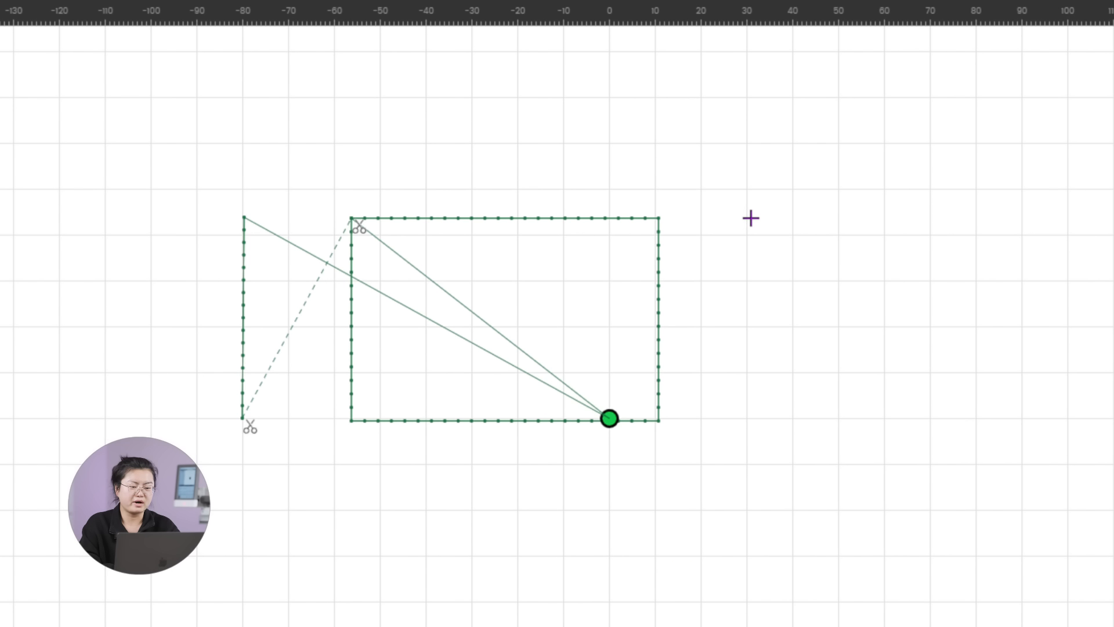
left_click_drag(767, 214, 978, 421)
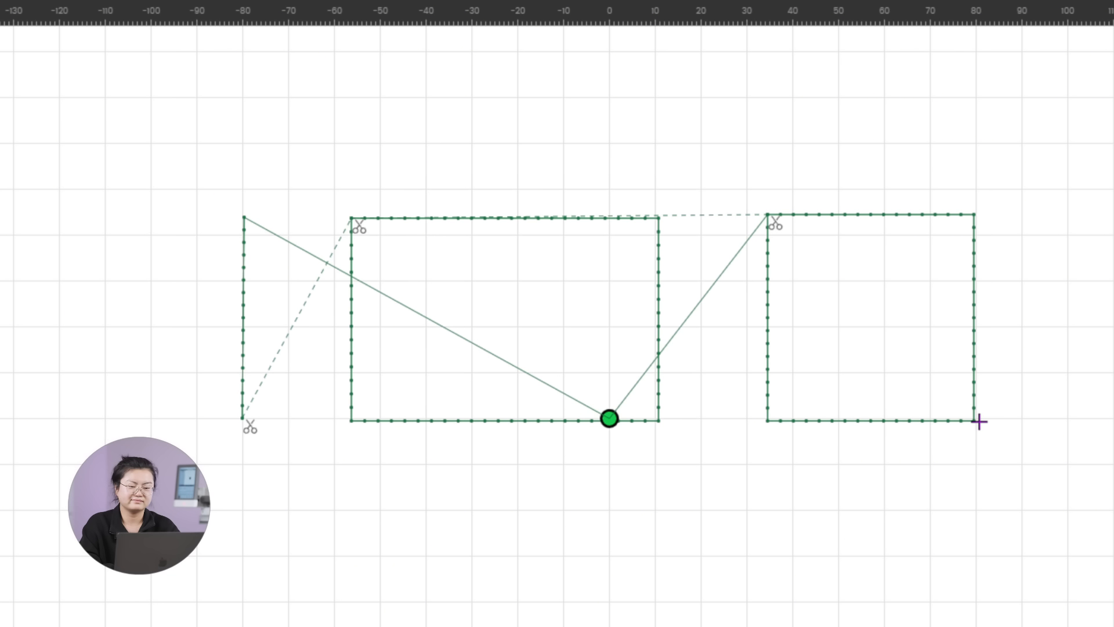
left_click(885, 36)
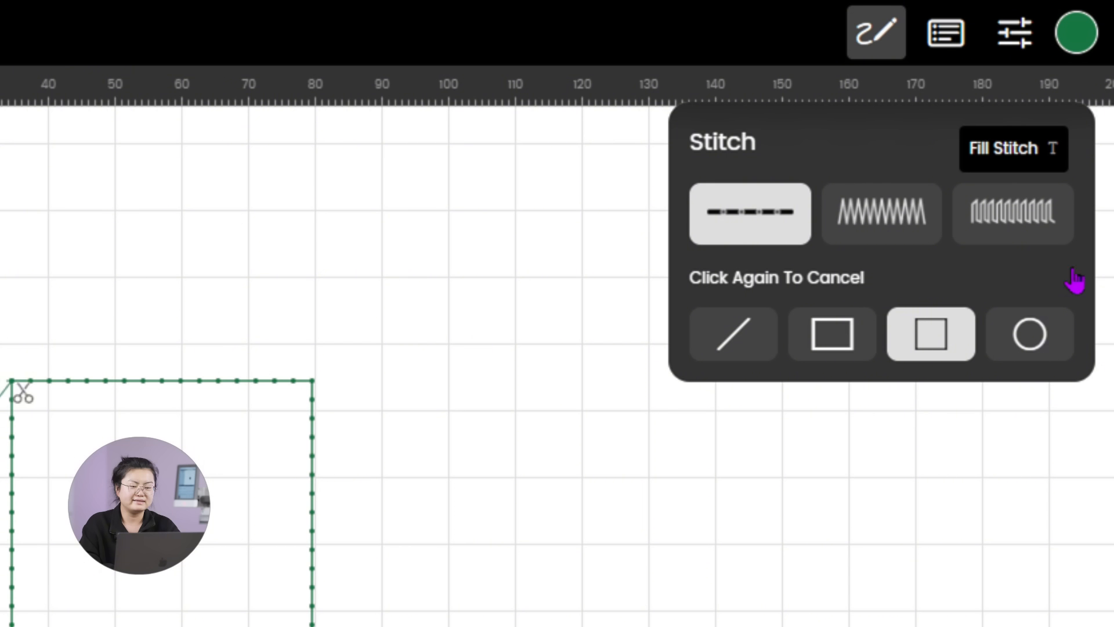
left_click(1052, 325)
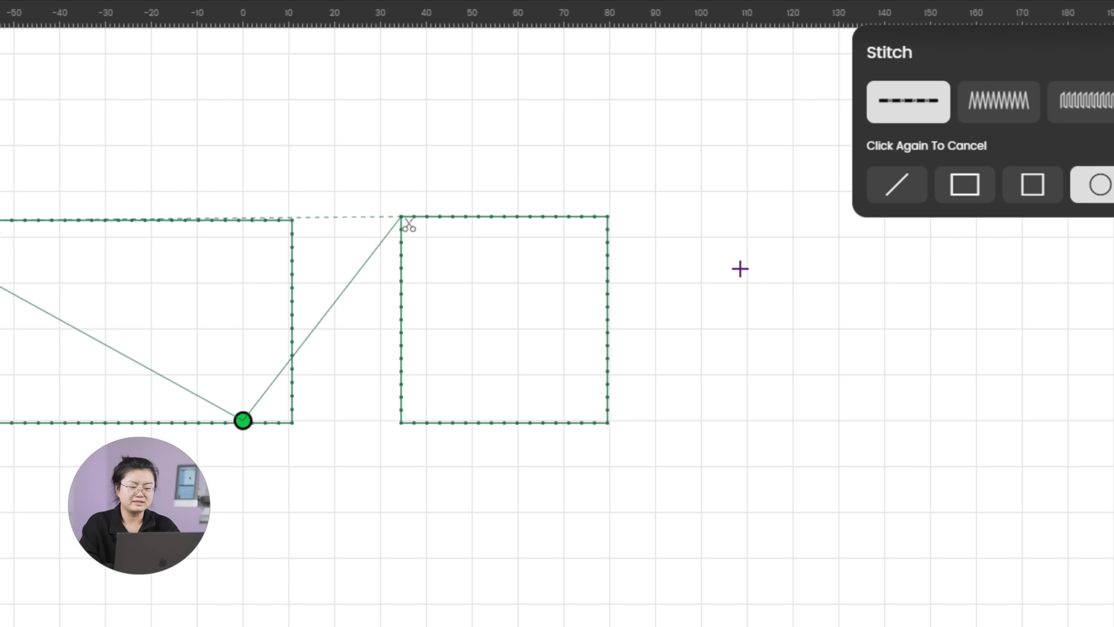
left_click_drag(737, 279, 934, 368)
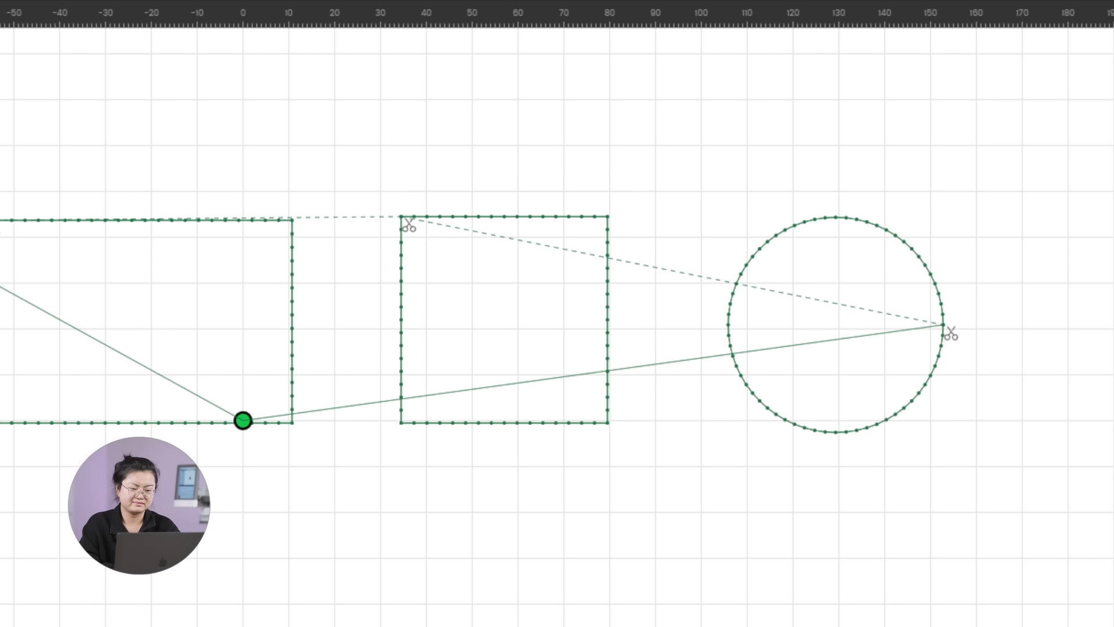
Draw a vertical Centerline Stitch line about 50 mm long below the run stitch line.
left_click(877, 34)
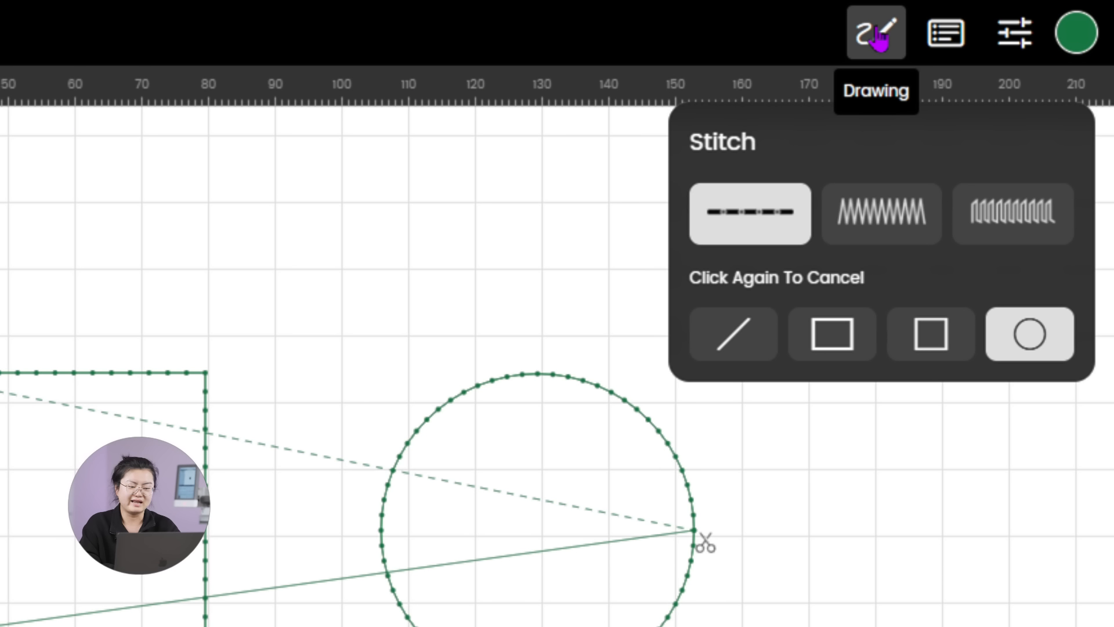
left_click(864, 216)
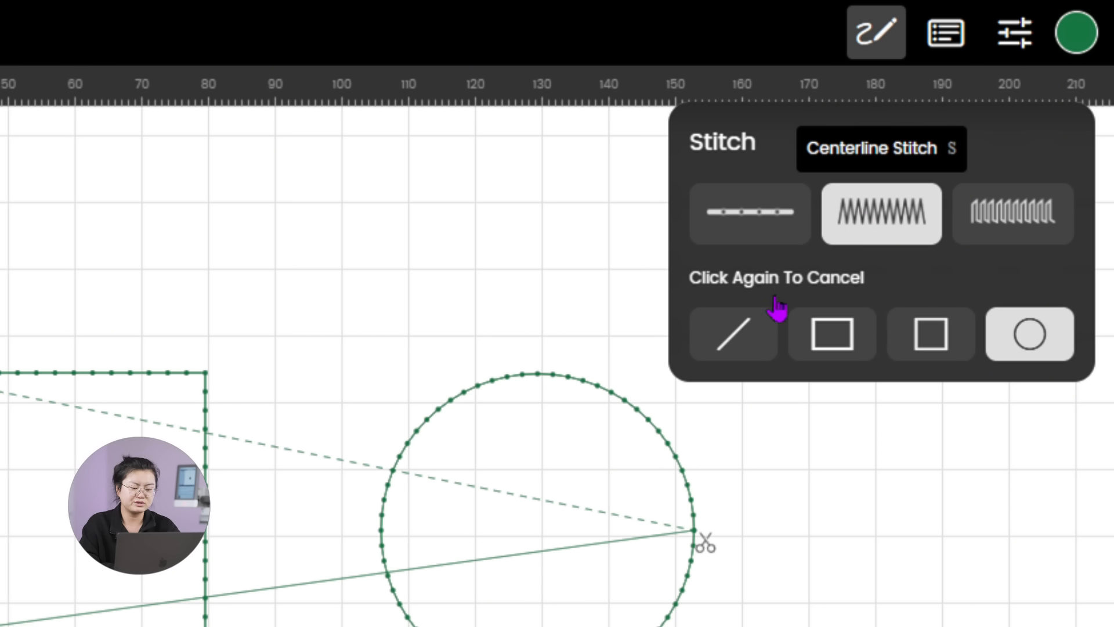
left_click(737, 342)
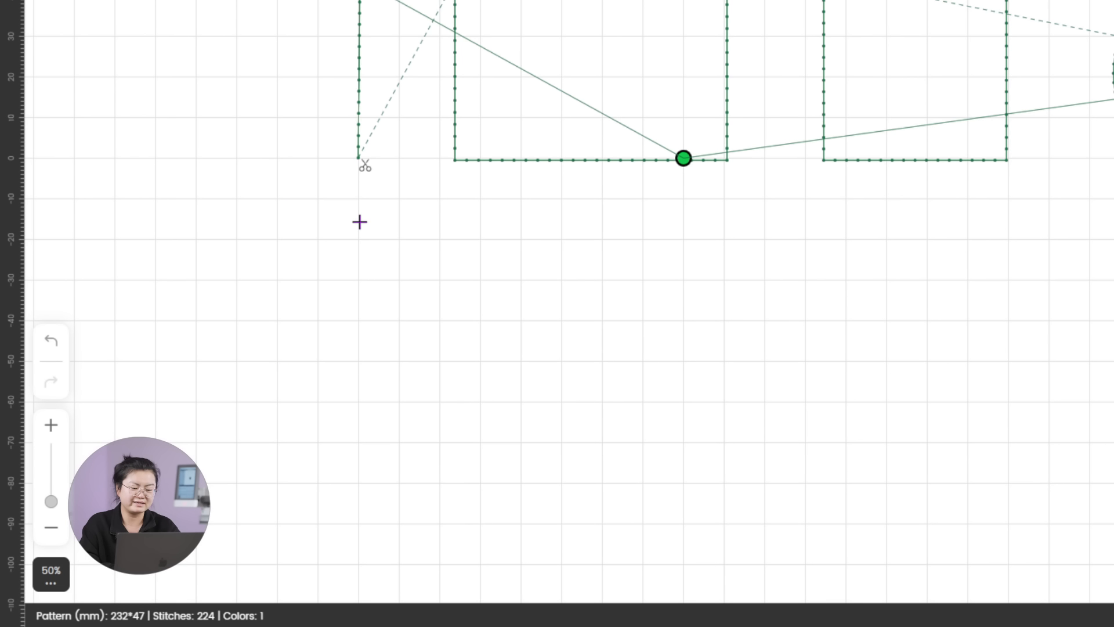
left_click(358, 221)
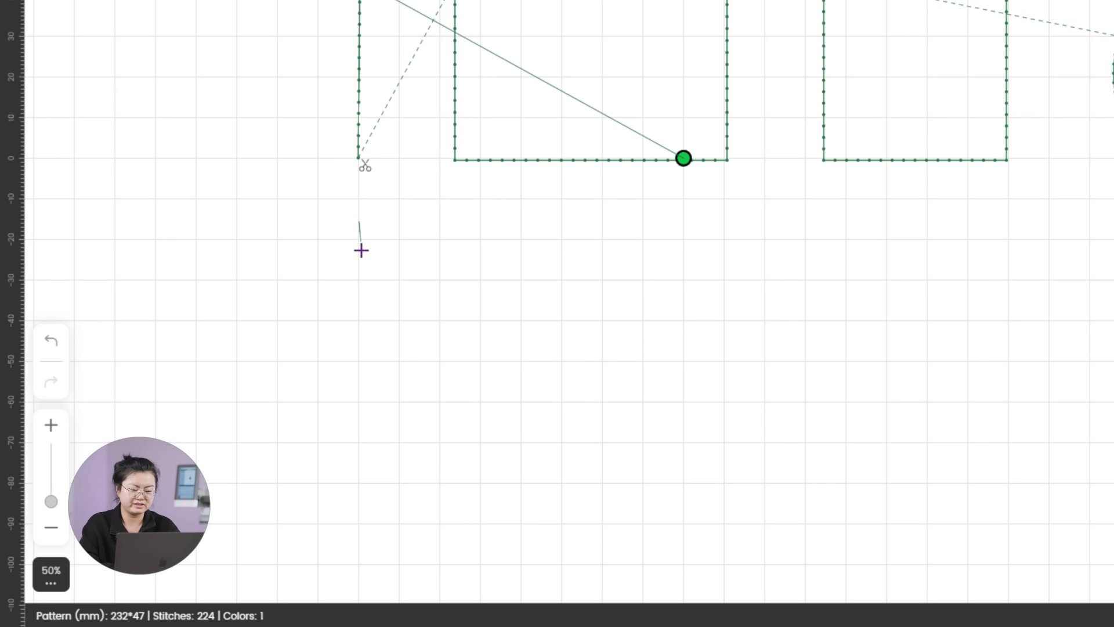
left_click(358, 422)
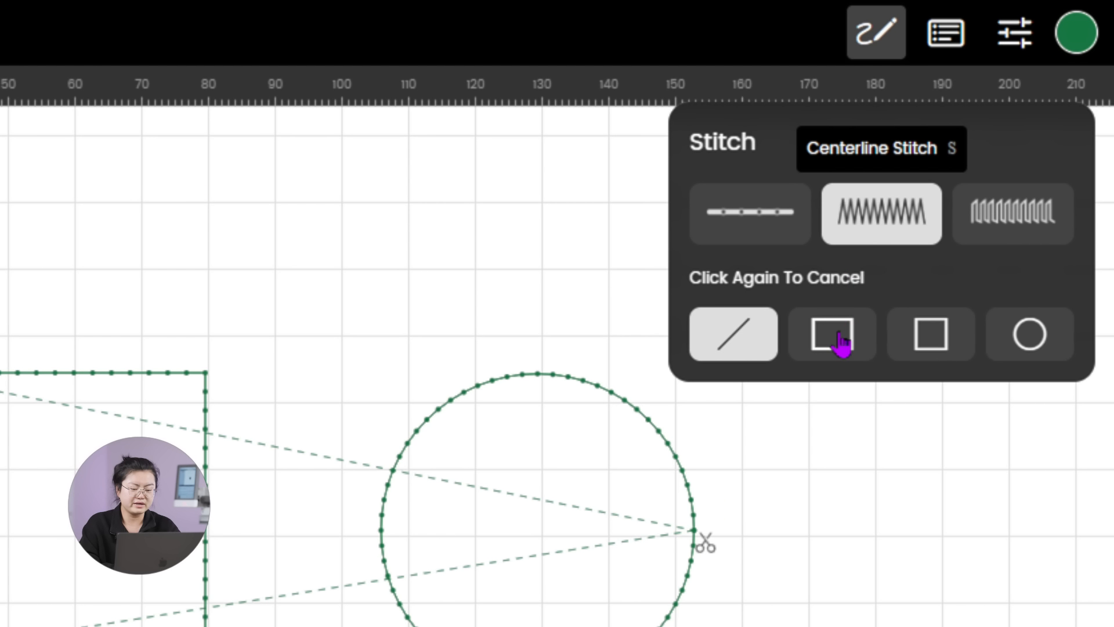
Draw a Centerline Stitch rectangle about 73 by 51 mm overall and a square about 50 mm overall below their run stitch counterparts.
left_click(838, 336)
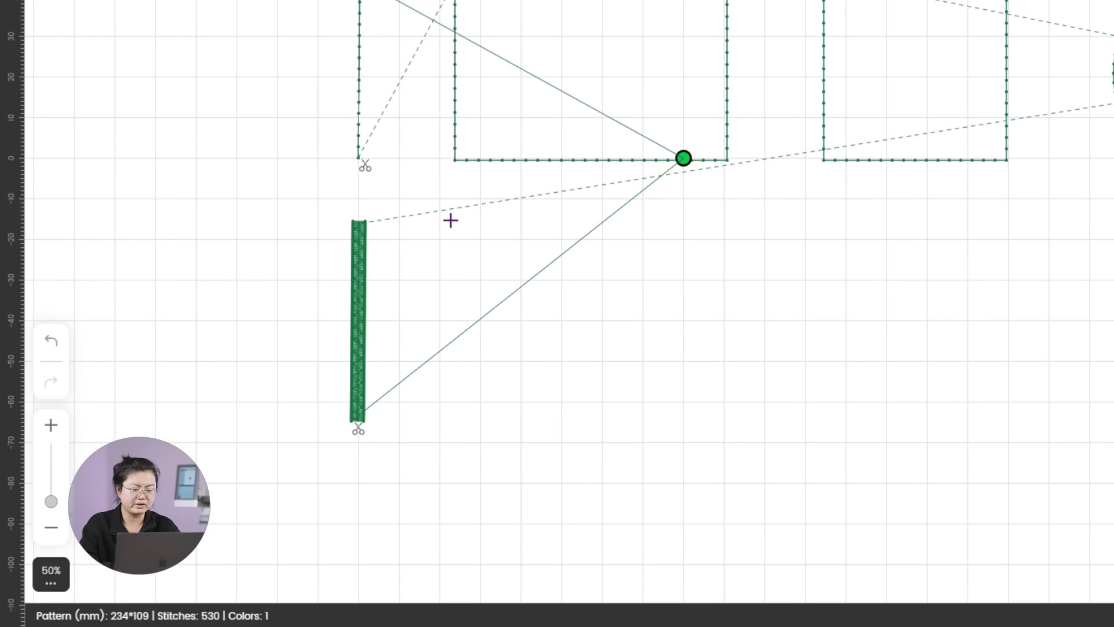
left_click_drag(450, 220, 731, 413)
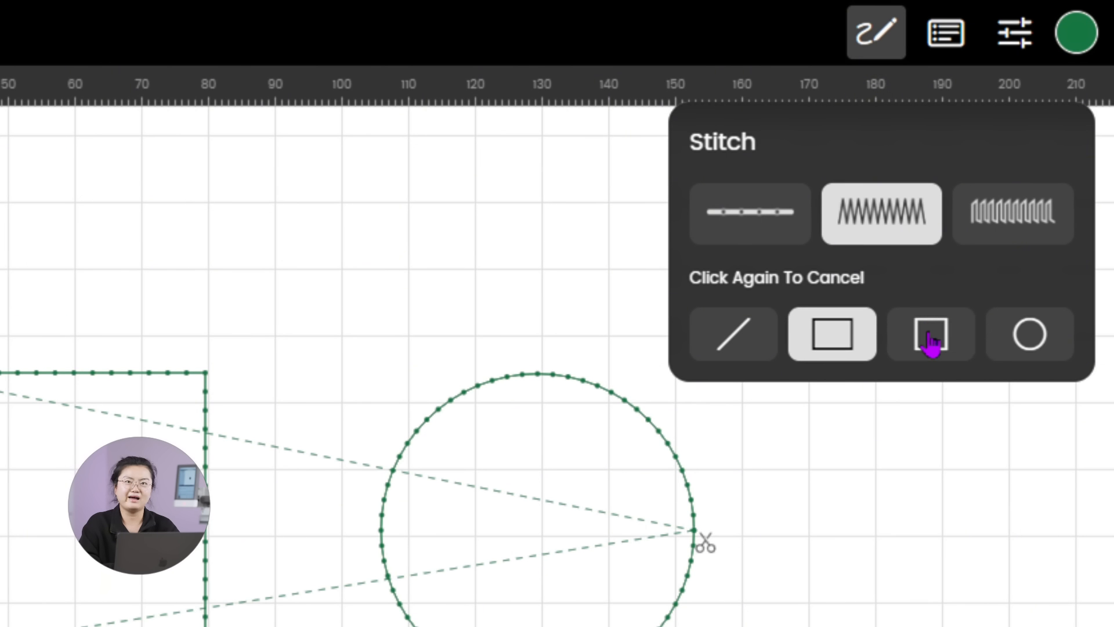
left_click(930, 340)
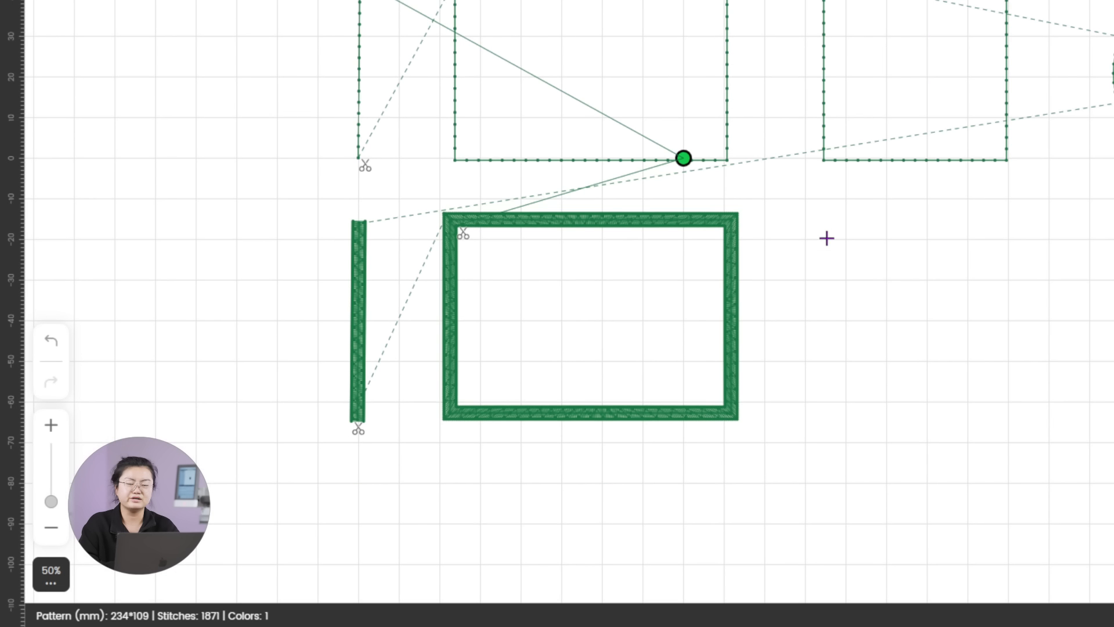
left_click_drag(822, 225, 1058, 417)
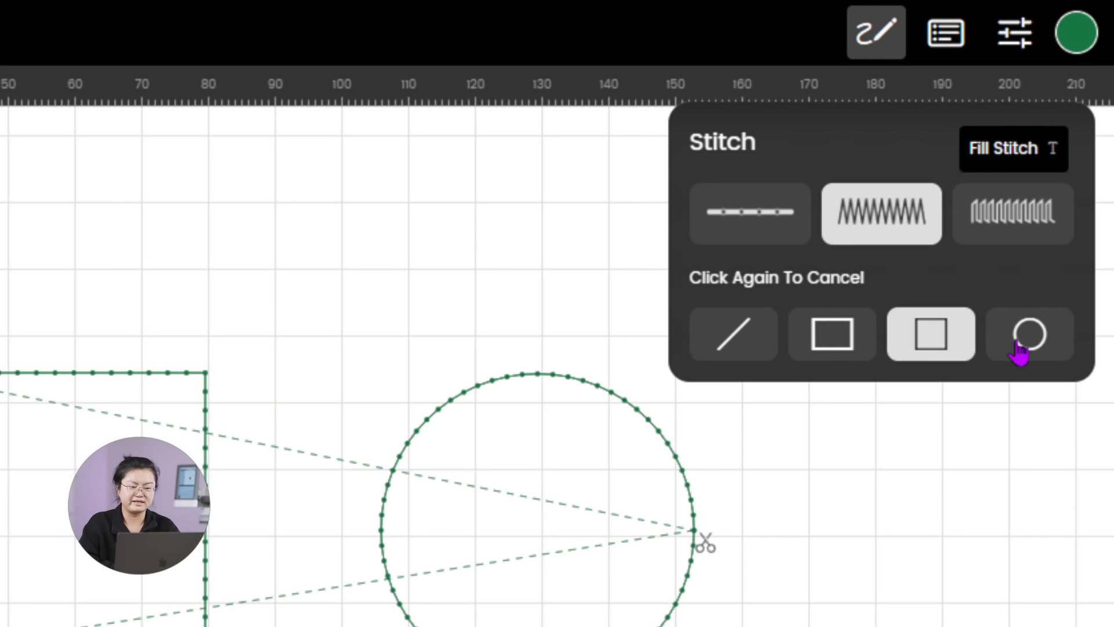
Draw a Centerline Stitch circle about 55 mm in outer diameter below the run stitch circle.
left_click(1022, 347)
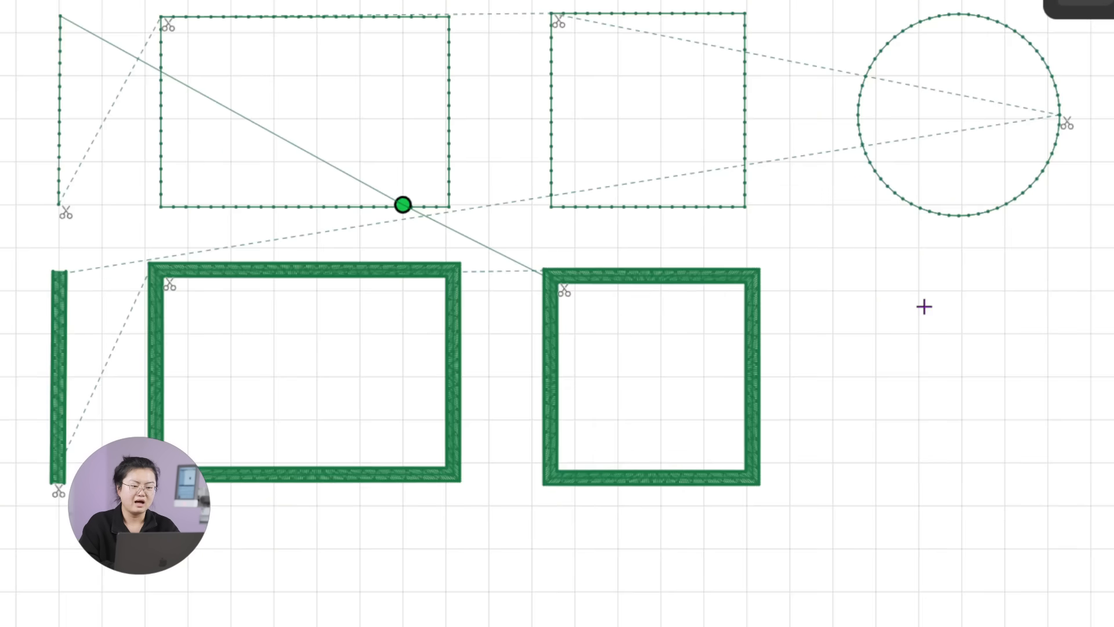
left_click_drag(887, 282, 1034, 423)
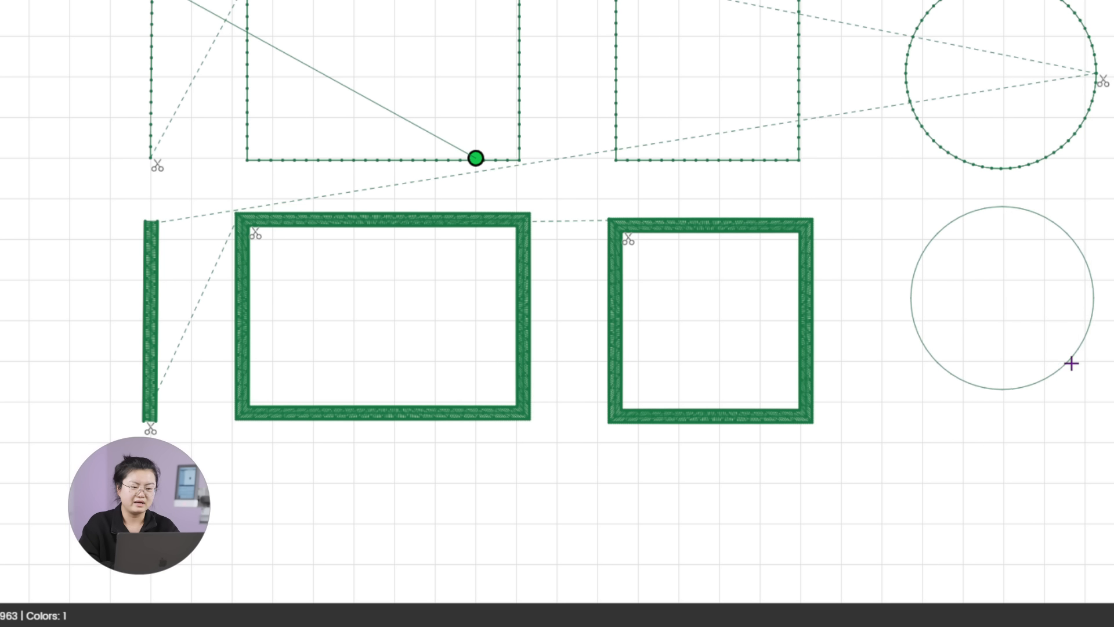
left_click_drag(1071, 363, 1053, 410)
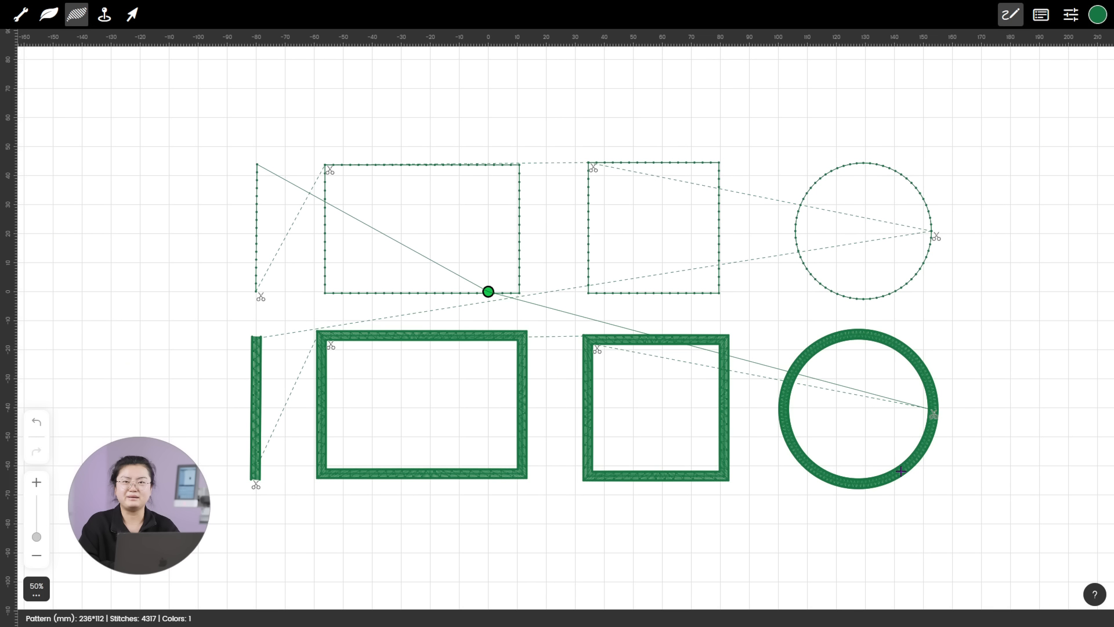
Draw a Fill Stitch rectangle about 73 by 49 mm below the Centerline Stitch rectangle.
left_click(1010, 14)
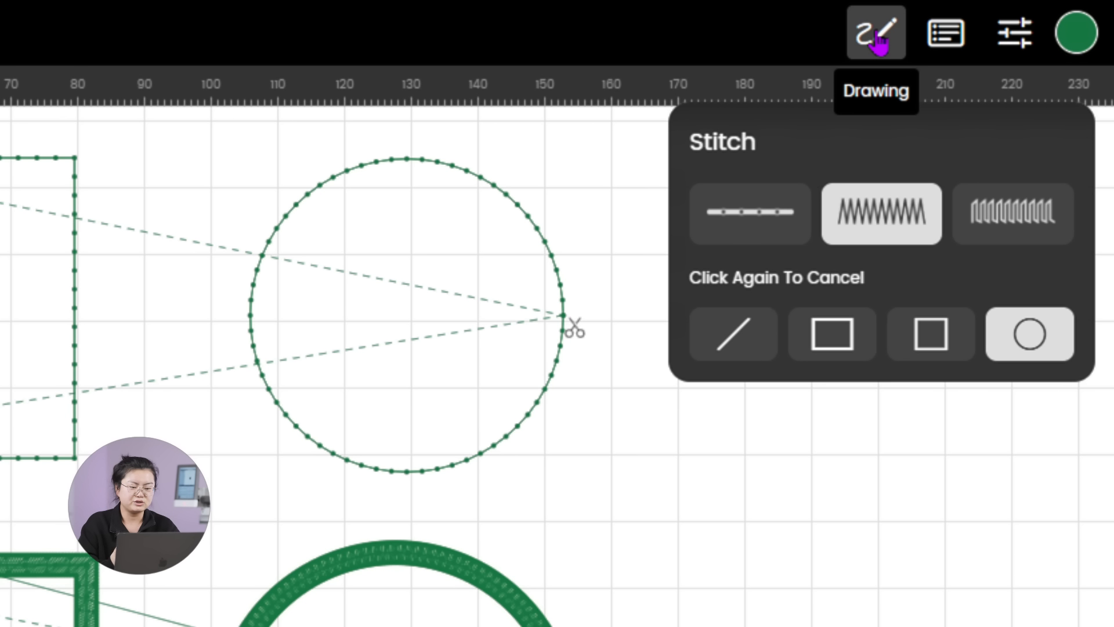
left_click(1016, 219)
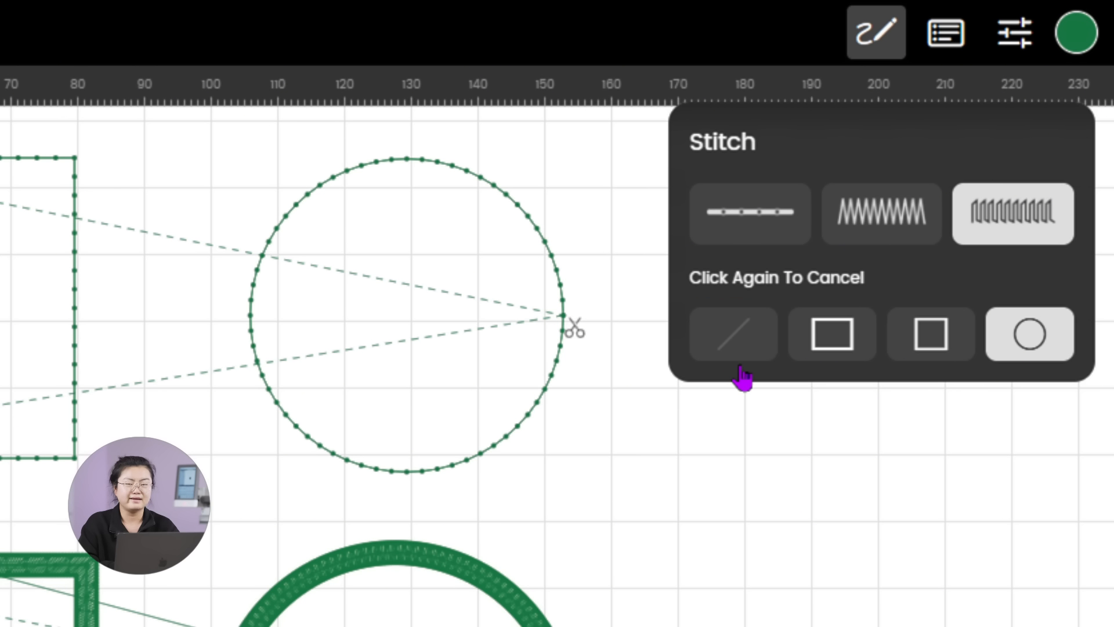
left_click(838, 339)
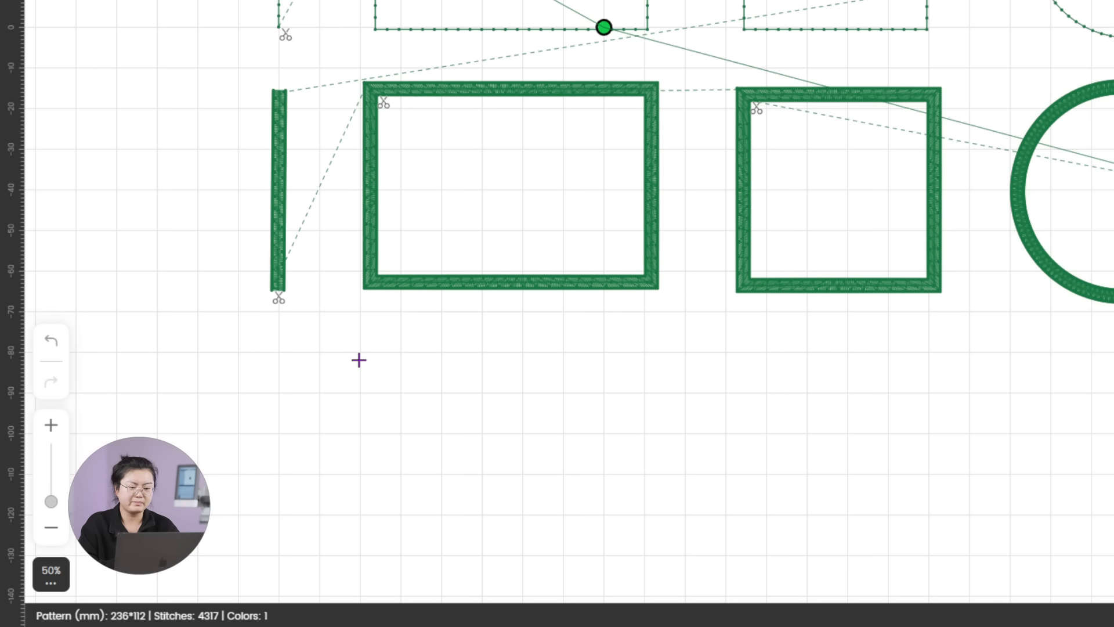
left_click_drag(359, 360, 654, 560)
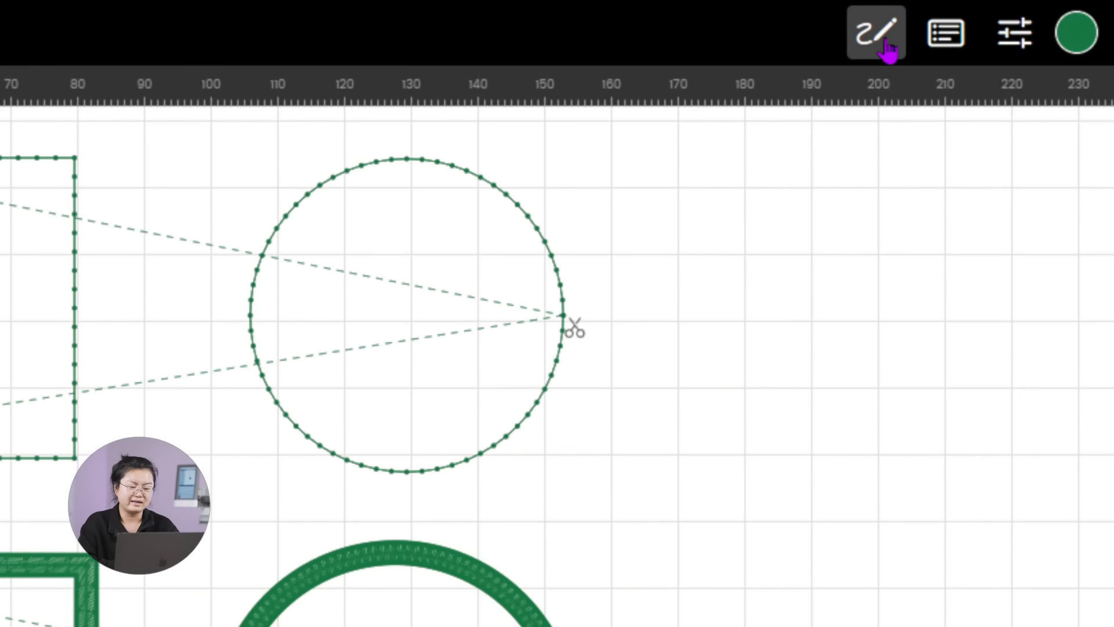
Draw a Fill Stitch square about 48 mm wide below the Centerline Stitch square.
left_click(881, 40)
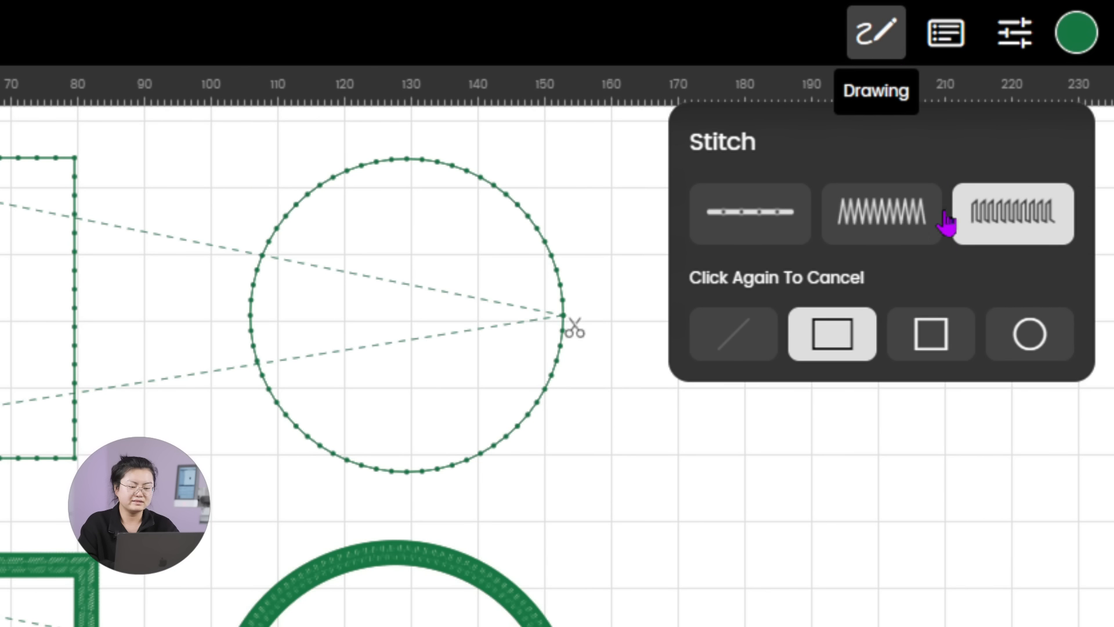
left_click(930, 329)
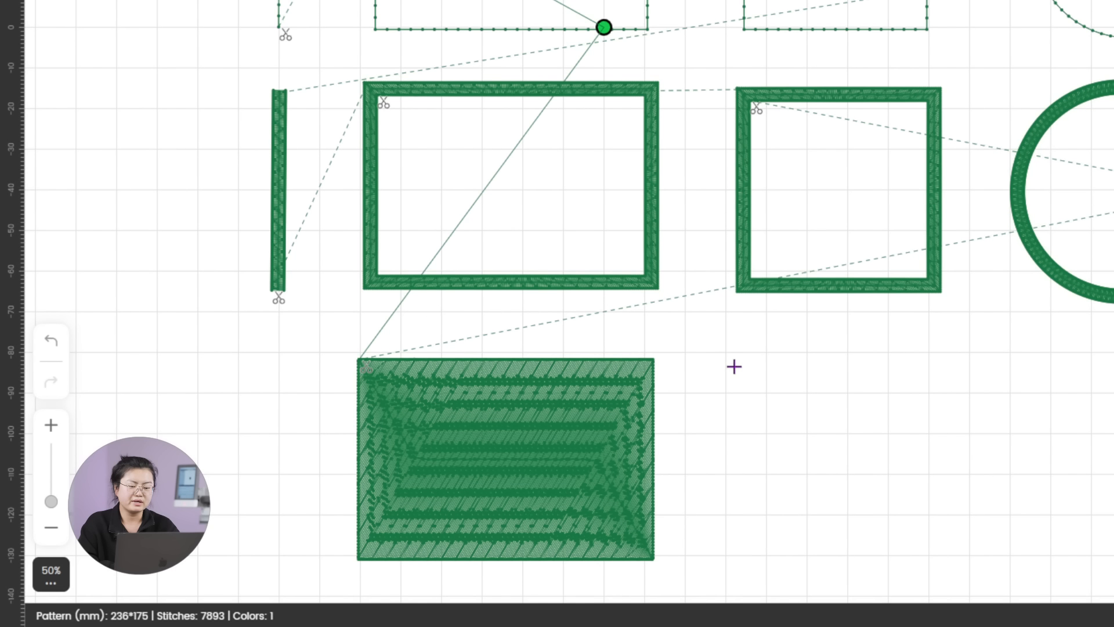
mouse_move(785, 424)
left_mouse_down()
mouse_move(964, 539)
mouse_move(1034, 557)
left_mouse_up()
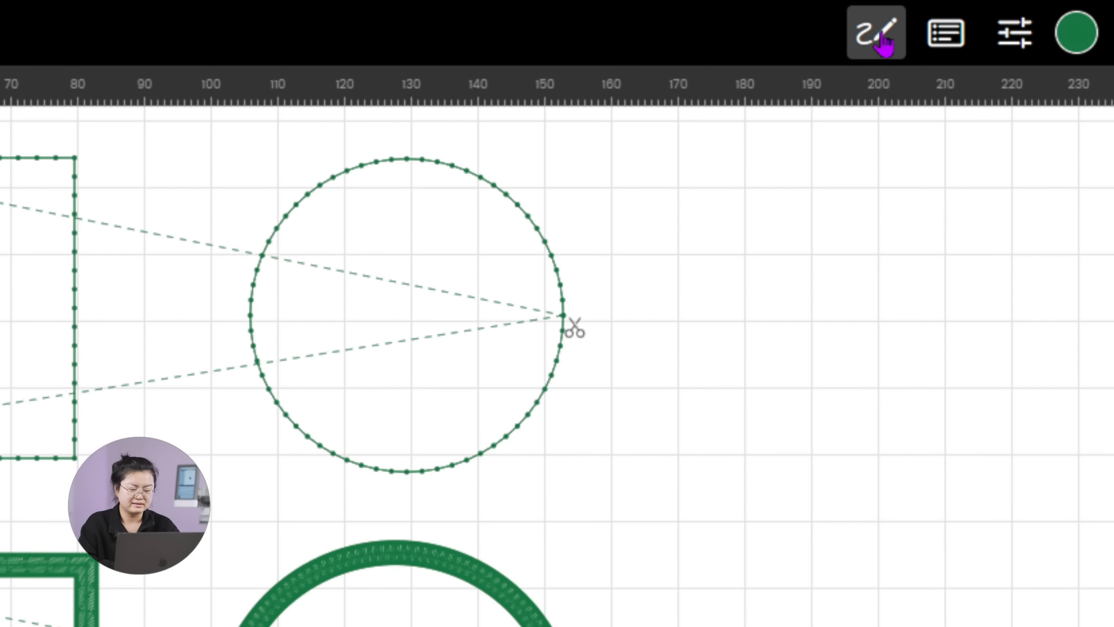
Draw a Fill Stitch circle about 51 mm in diameter below the Centerline Stitch circle and leave drawing mode.
left_click(881, 38)
left_click(1021, 332)
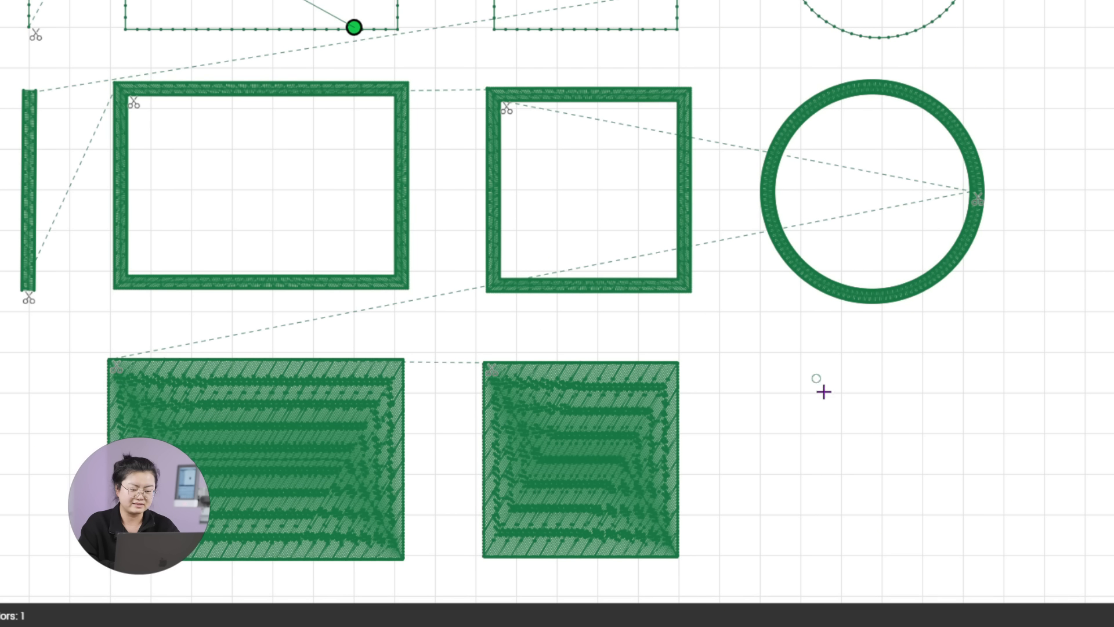
left_click_drag(820, 385, 950, 530)
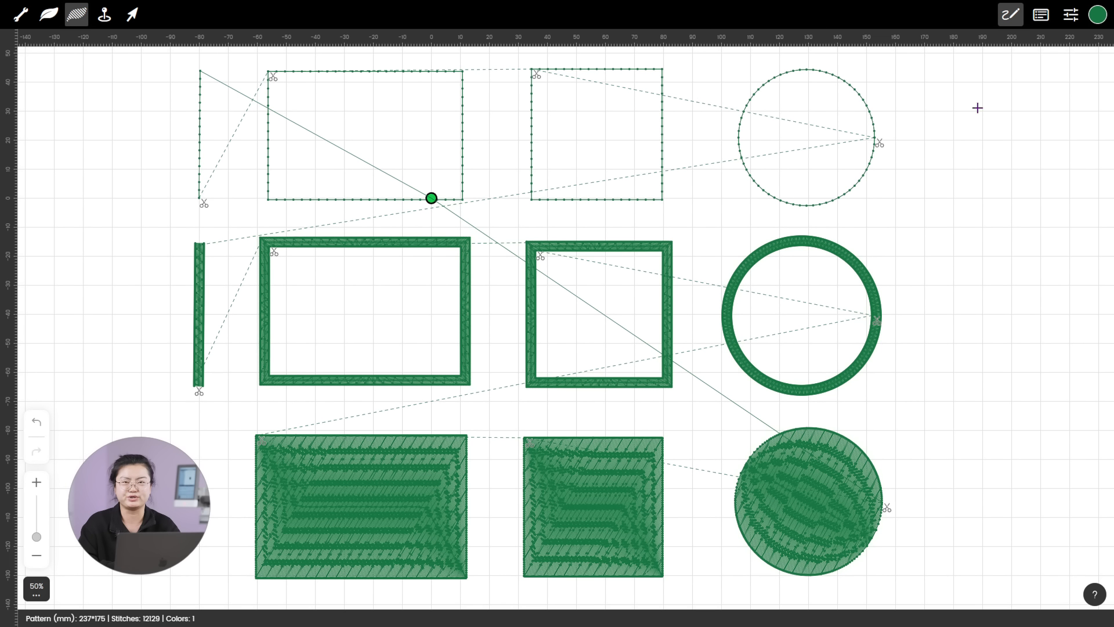
left_click(1012, 18)
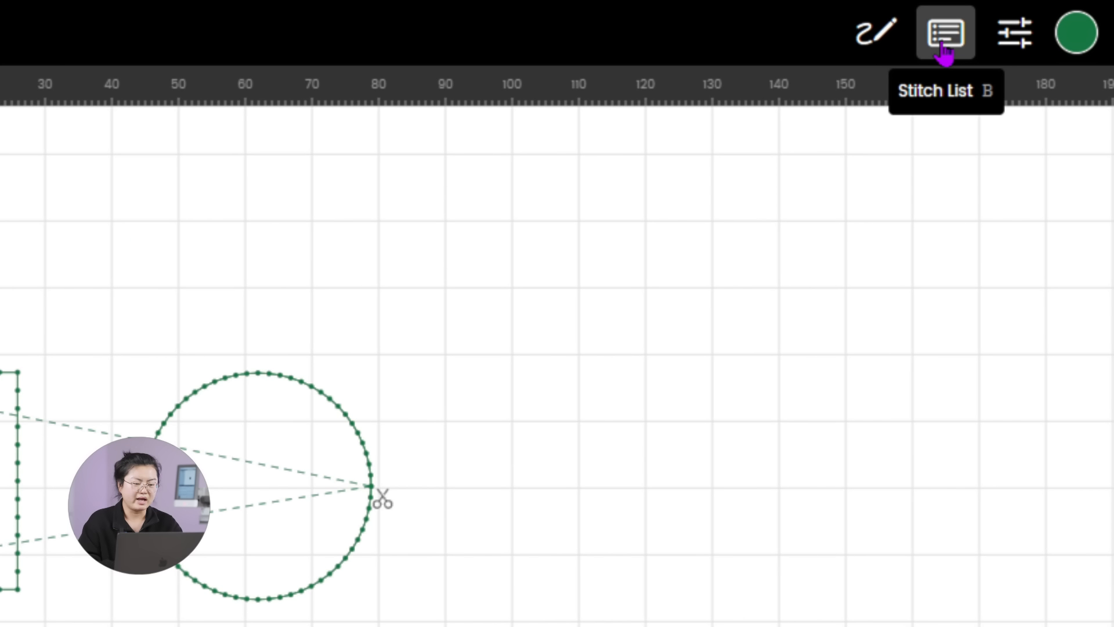
Open the Stitch List, expand the green color group to review its stitch entries, and move the list clear of the design.
left_click(1040, 19)
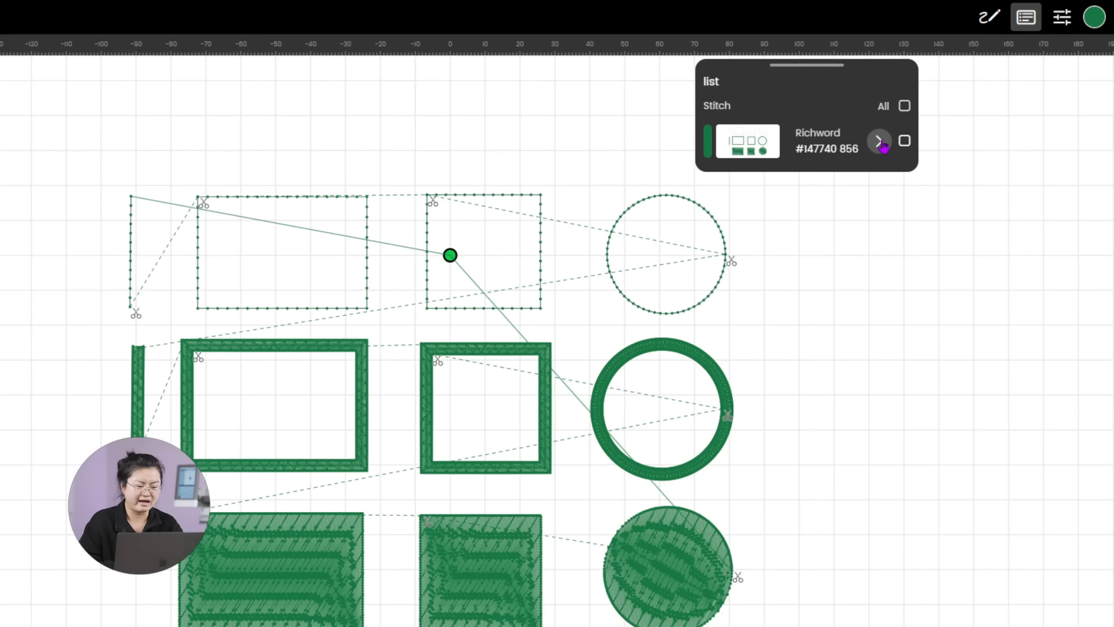
left_click(880, 142)
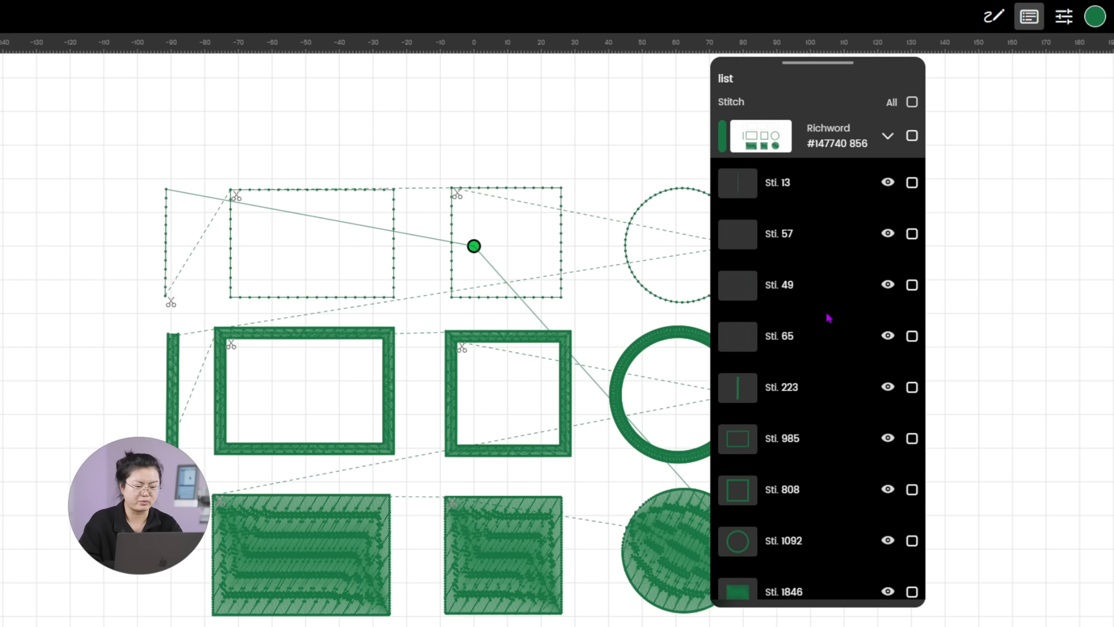
scroll(829, 317, "down", 3)
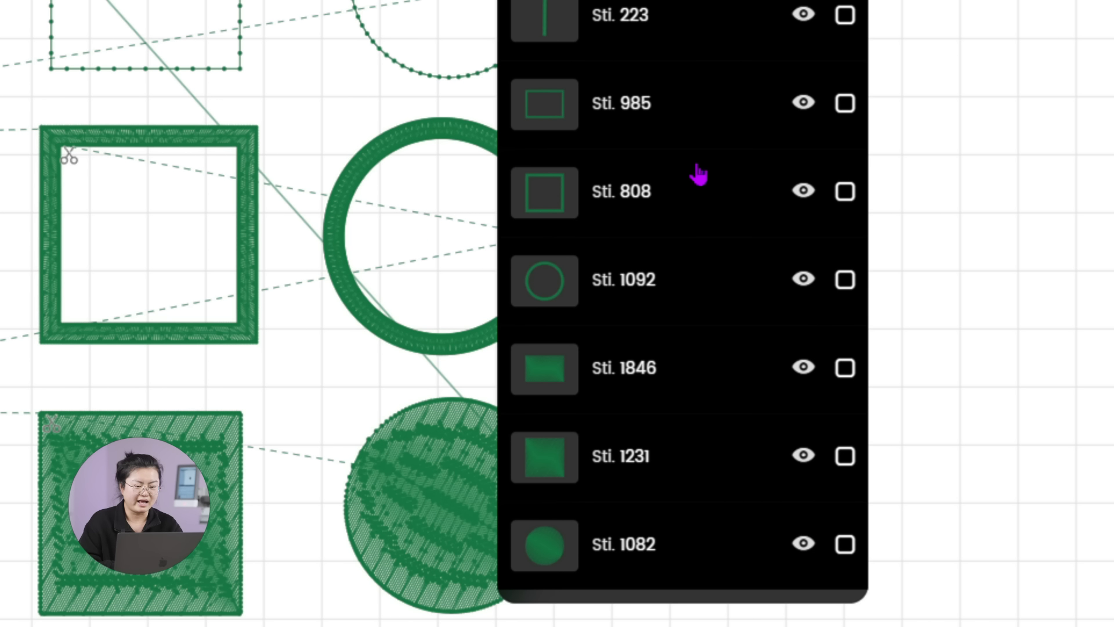
scroll(699, 174, "up", 5)
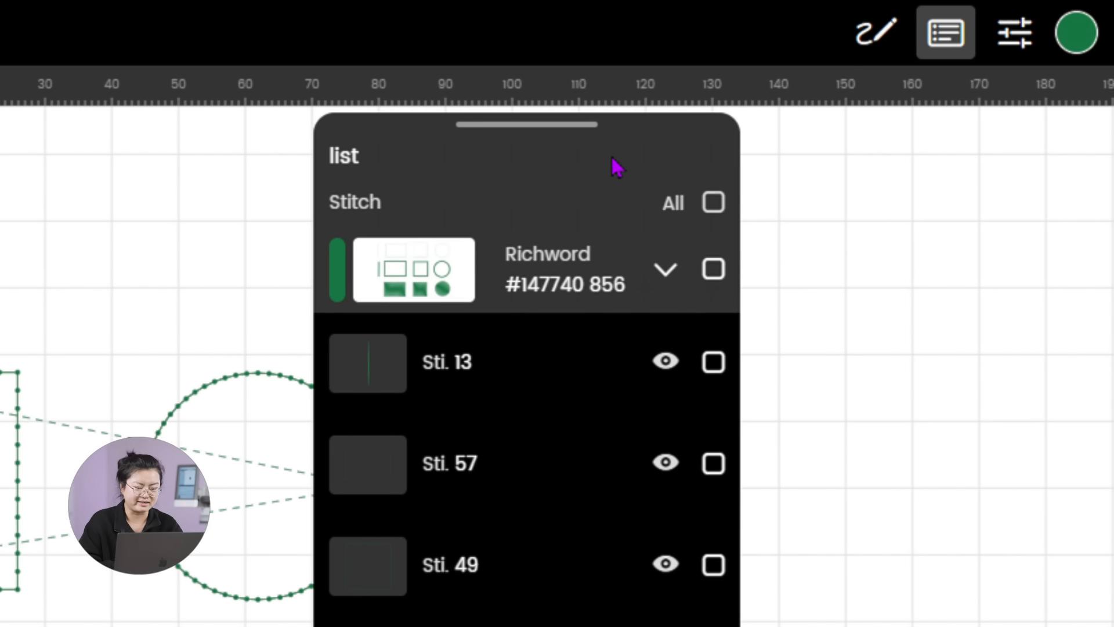
left_click_drag(616, 167, 789, 165)
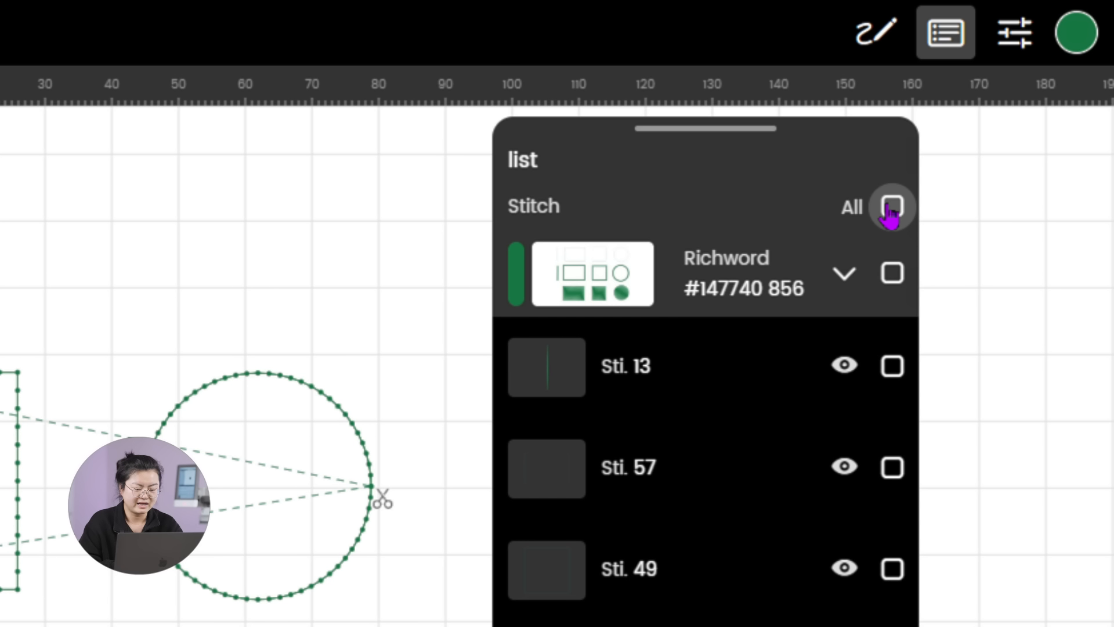
Select all stitches from the list, shift the whole design about 3 mm right and 5 mm up, and clear the selection.
left_click(891, 207)
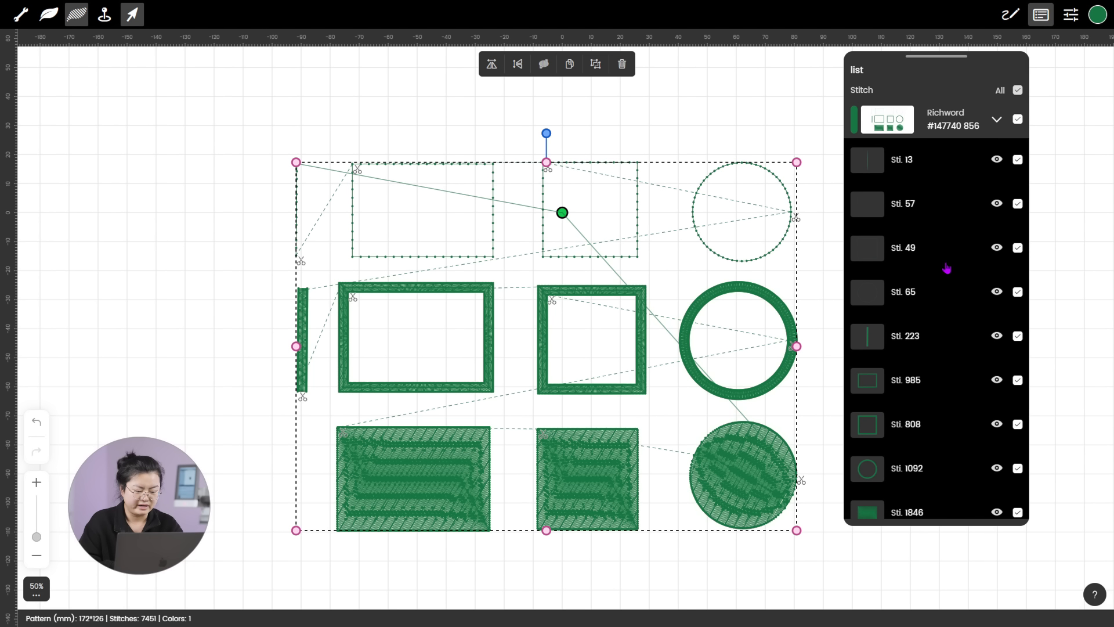
scroll(946, 268, "down", 3)
scroll(945, 275, "up", 3)
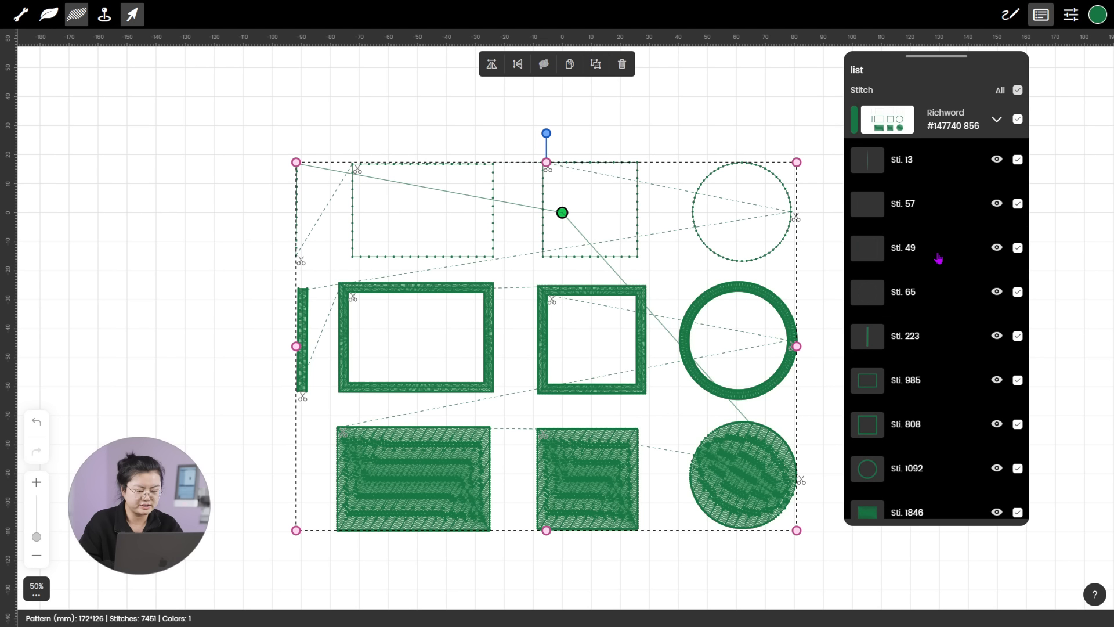
left_click_drag(658, 217, 514, 183)
mouse_move(553, 169)
left_mouse_down()
mouse_move(656, 162)
mouse_move(679, 179)
mouse_move(667, 235)
mouse_move(666, 200)
left_mouse_up()
left_click(1041, 14)
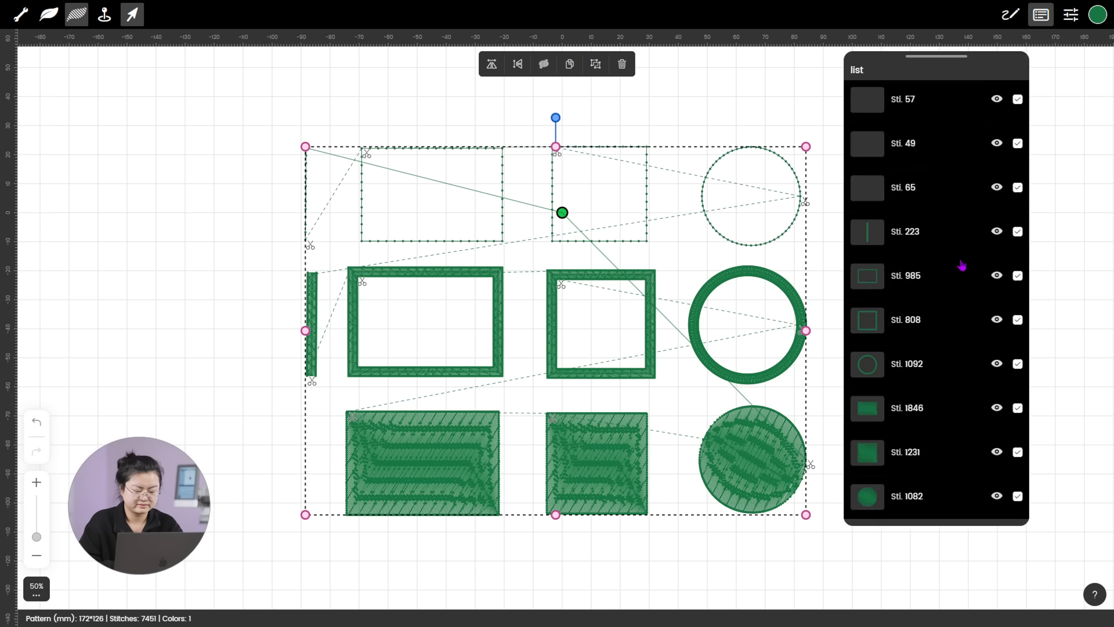
left_click(1017, 90)
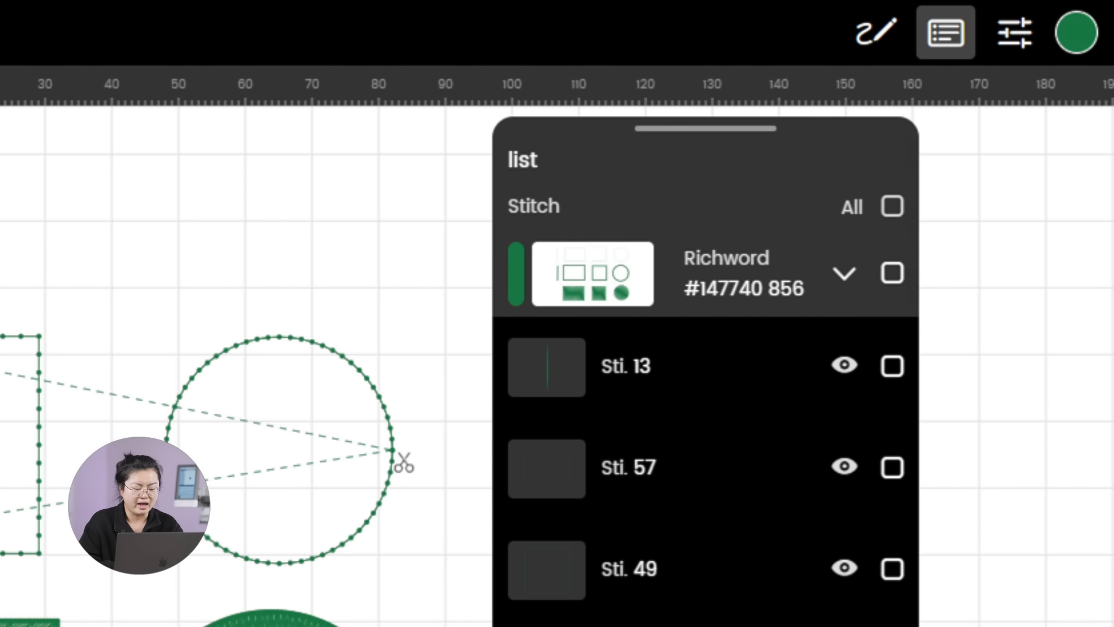
Select the Fill Stitch square from the Stitch List and move it about 4 mm to the right.
scroll(878, 427, "down", 3)
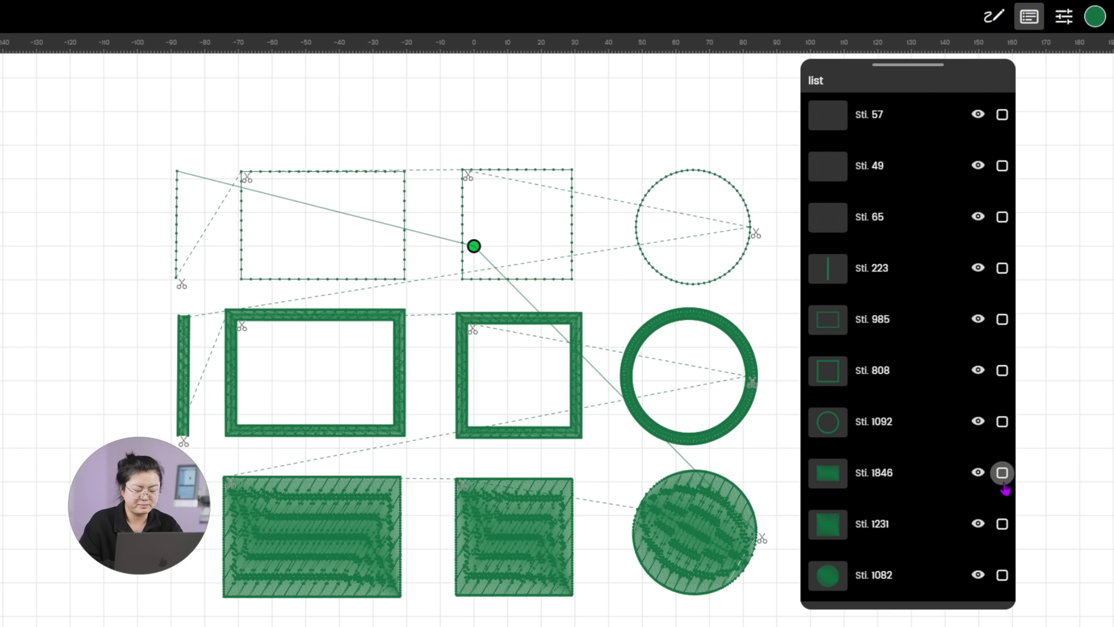
left_click(1002, 523)
left_click(494, 397)
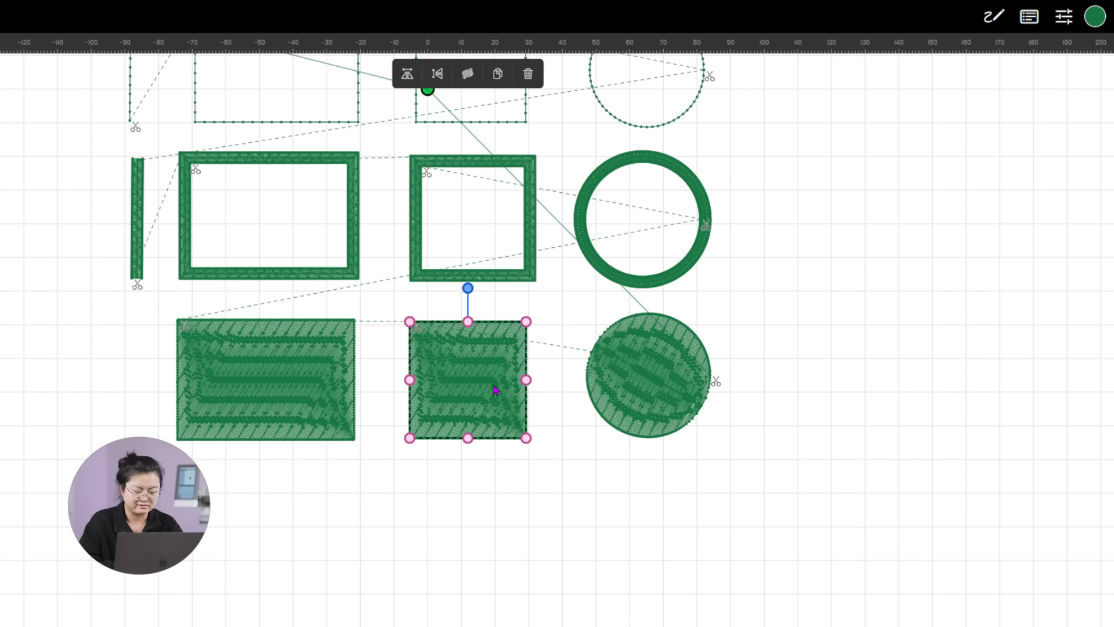
mouse_move(493, 400)
left_mouse_down()
mouse_move(452, 509)
mouse_move(363, 577)
mouse_move(490, 613)
mouse_move(580, 617)
mouse_move(530, 492)
mouse_move(509, 388)
left_mouse_up()
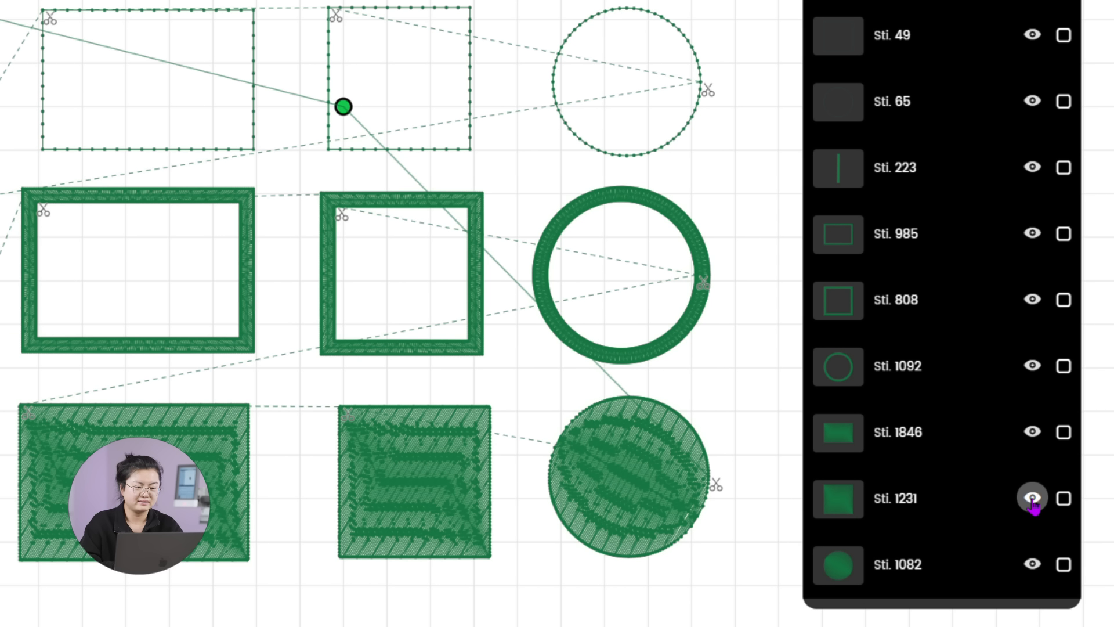
Hide and show again the Fill Stitch square and the Fill Stitch circle from the Stitch List.
left_click(1033, 502)
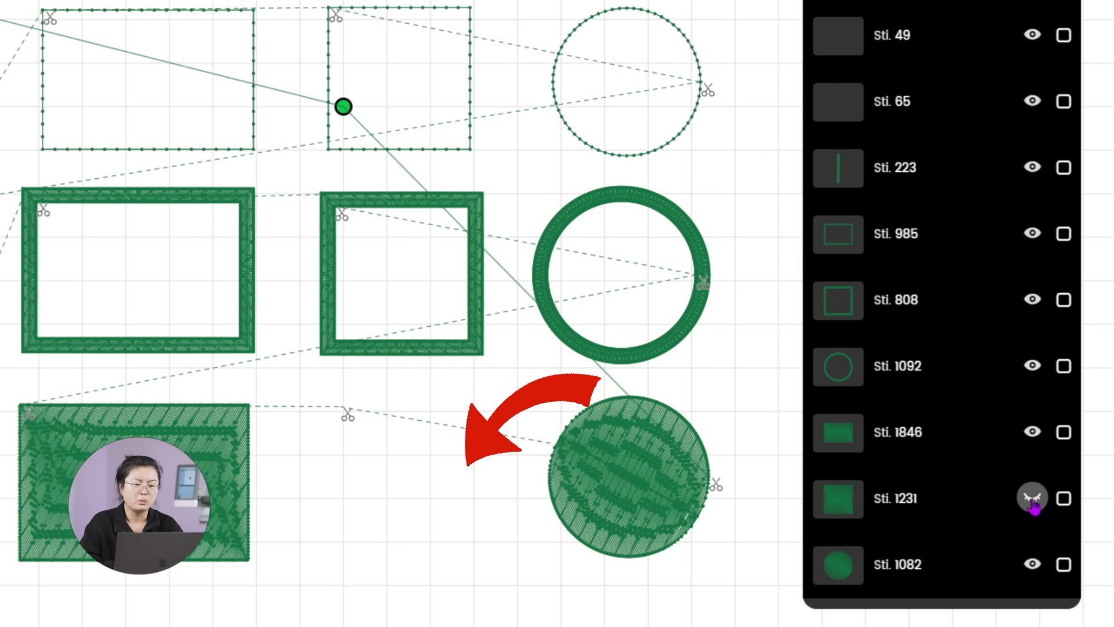
left_click(1032, 502)
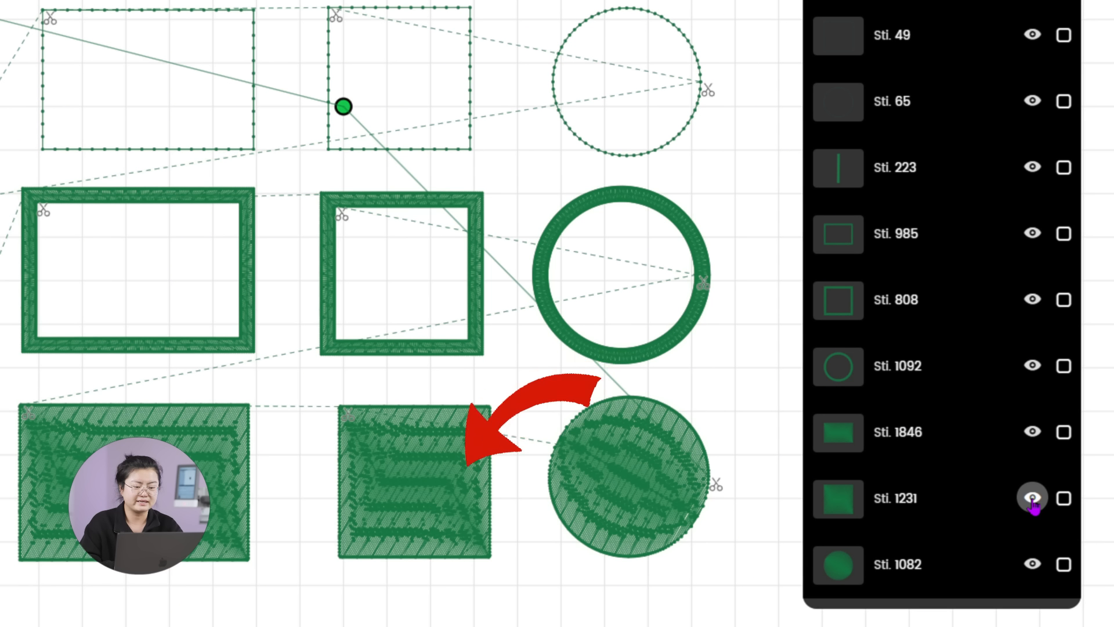
left_click(1032, 563)
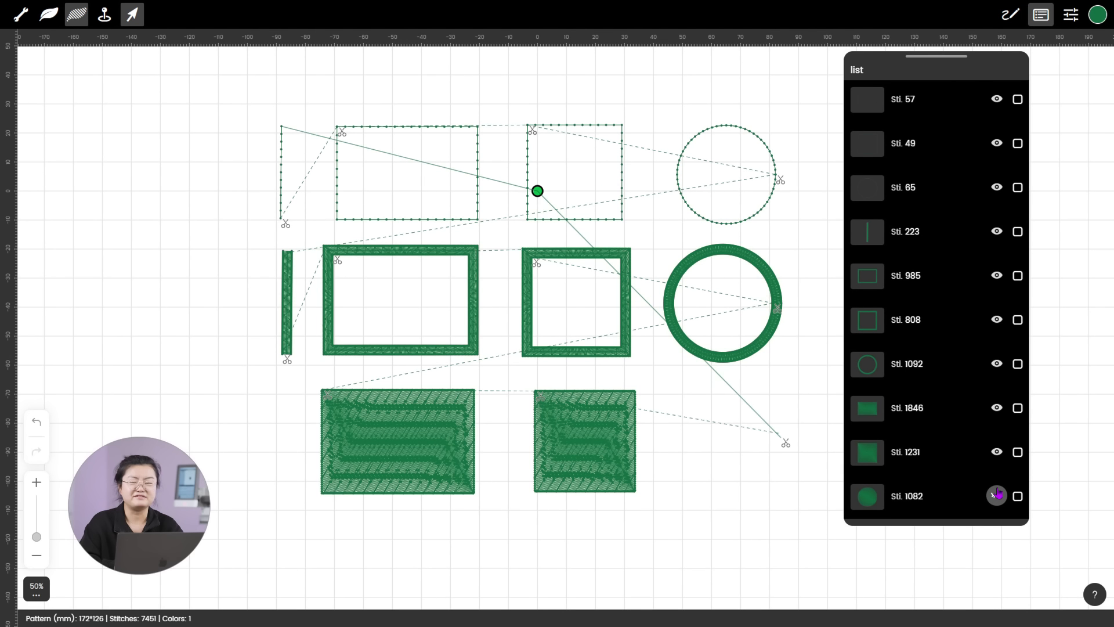
left_click(1032, 562)
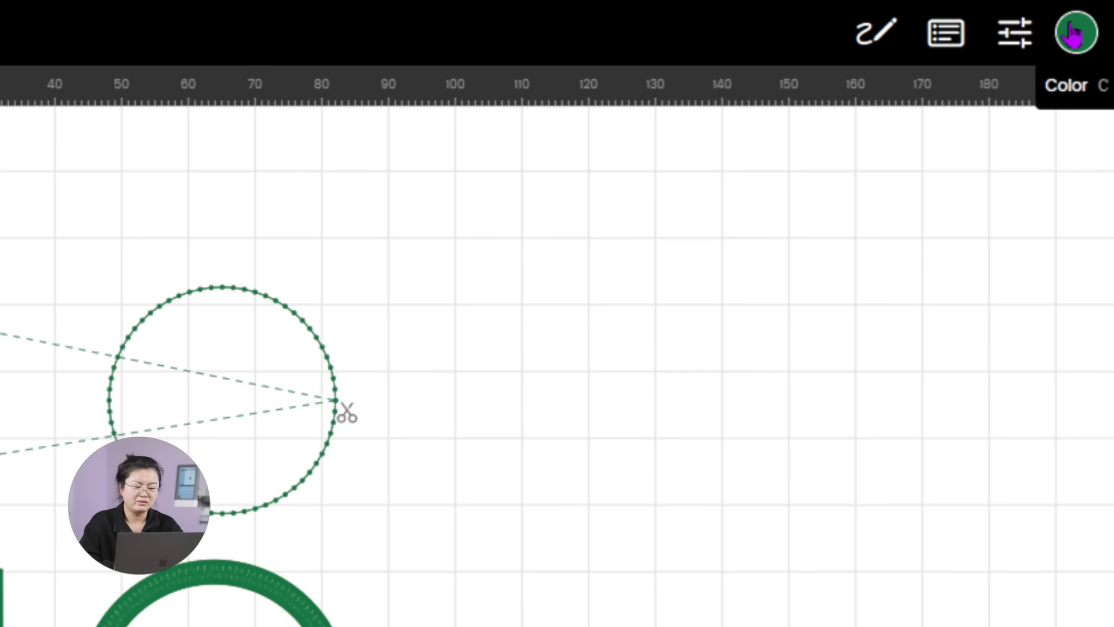
Try light D5DBD8, gray-green 46574D and near-black 071D11 shades on the Fill Stitch square with the color palette.
left_click(1074, 33)
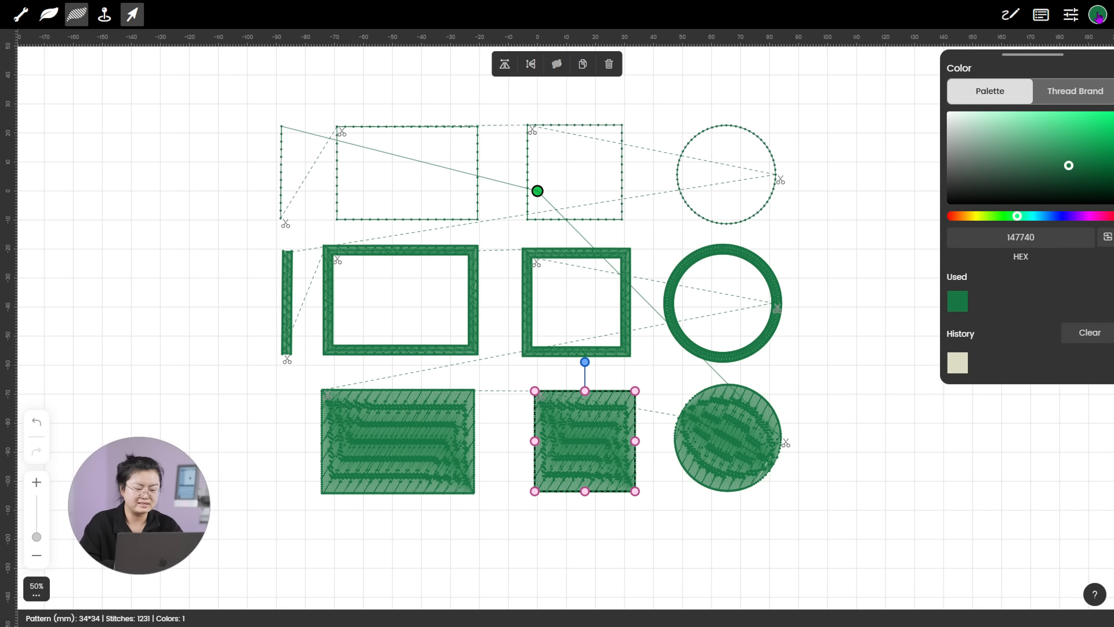
left_click(1010, 140)
left_click(968, 125)
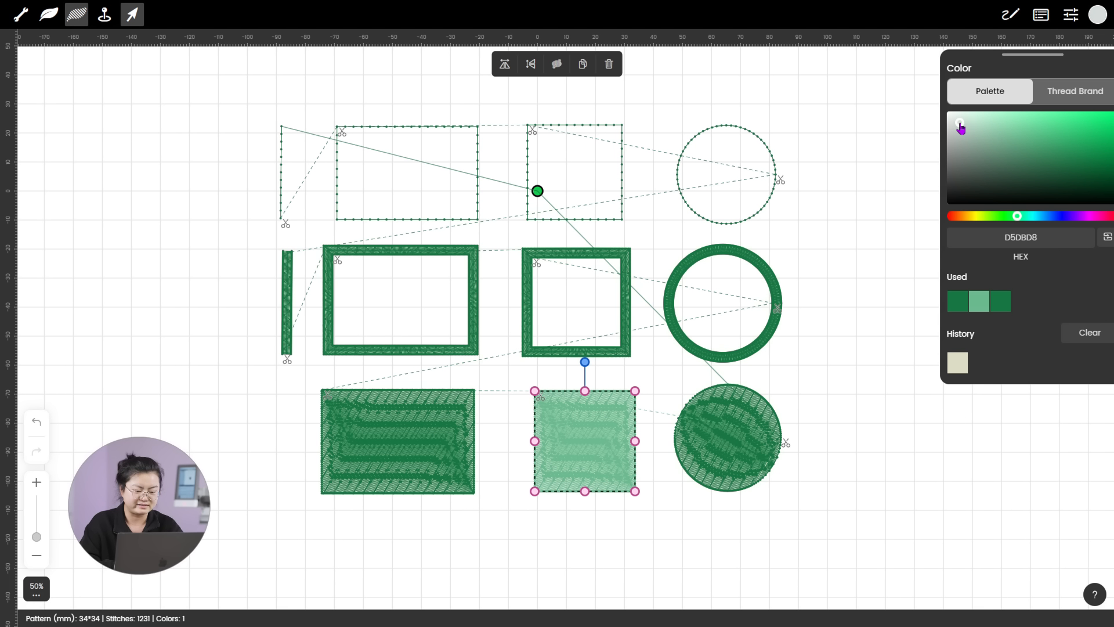
left_click(966, 175)
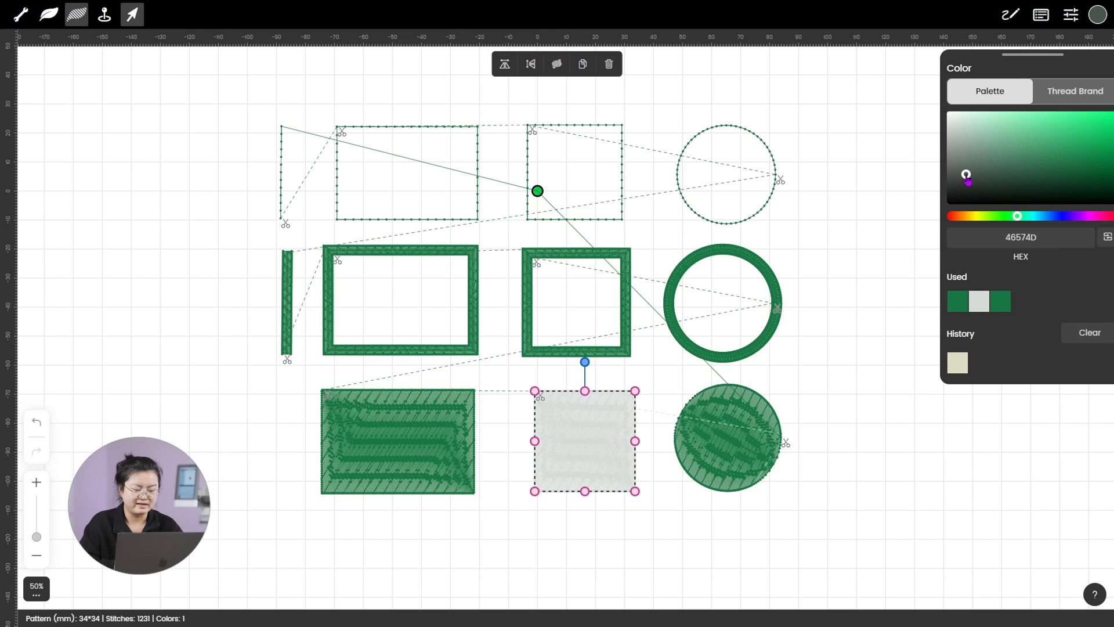
left_click(1010, 158)
left_click(1049, 197)
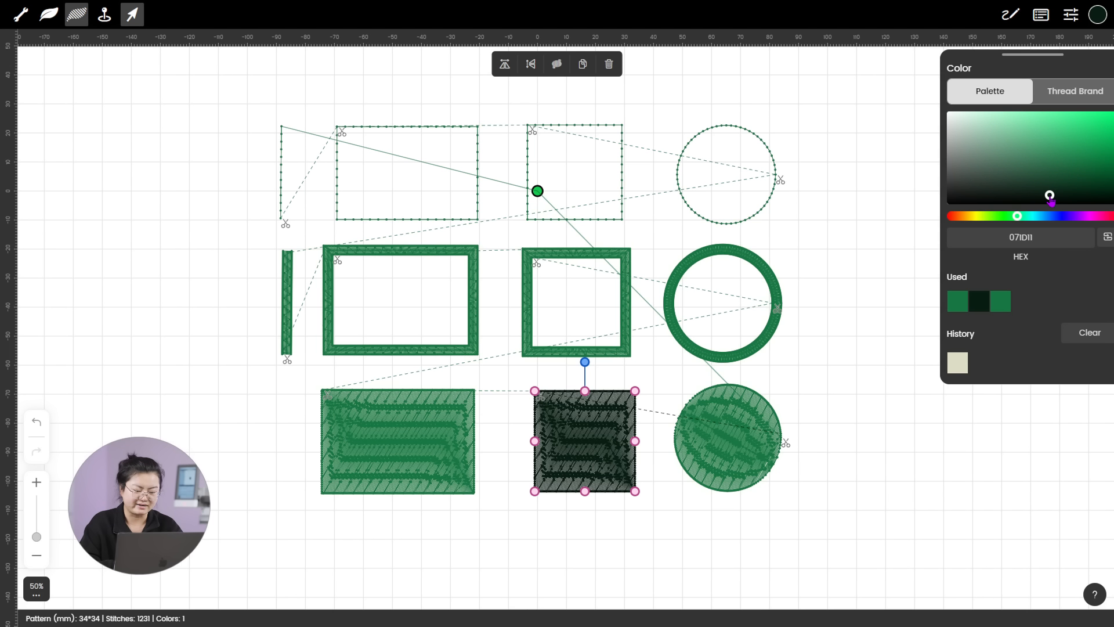
Recolor the Fill Stitch square to pink F30993, after trying pale red CE9D8F and orange EC4A1B.
left_click(1014, 126)
left_click_drag(1016, 216, 954, 228)
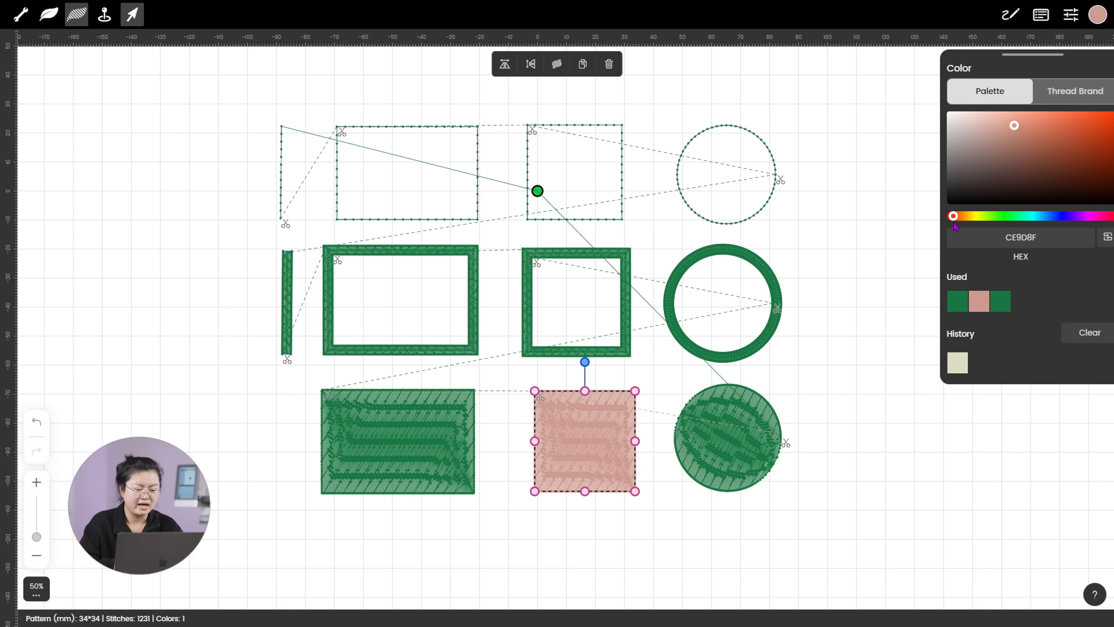
left_click(1078, 124)
left_click(1092, 122)
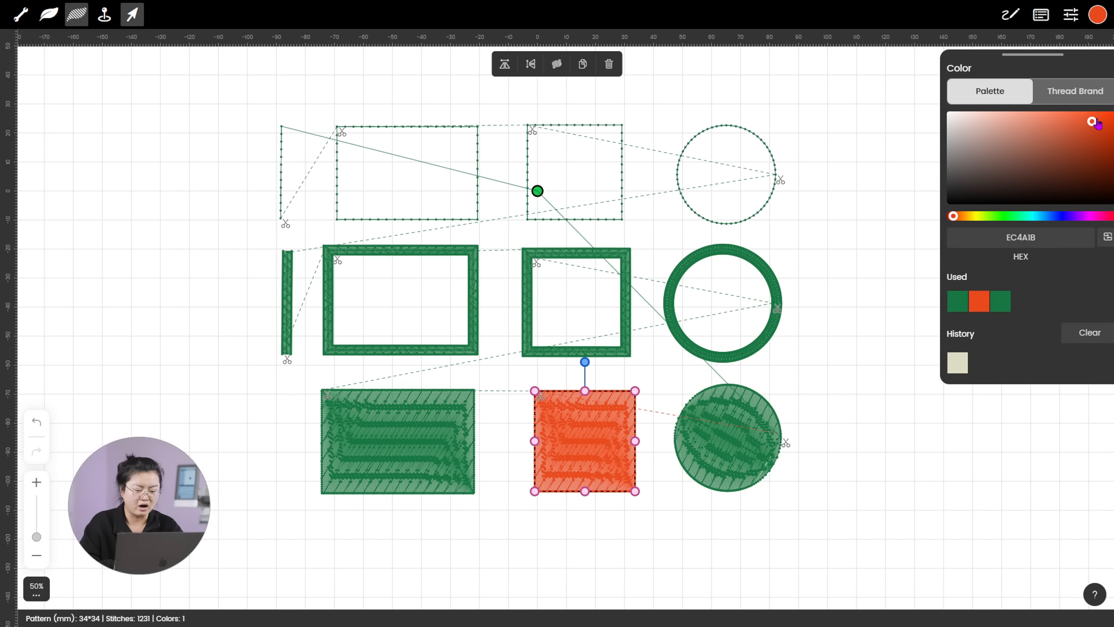
left_click(1101, 217)
left_click_drag(1099, 137, 1100, 119)
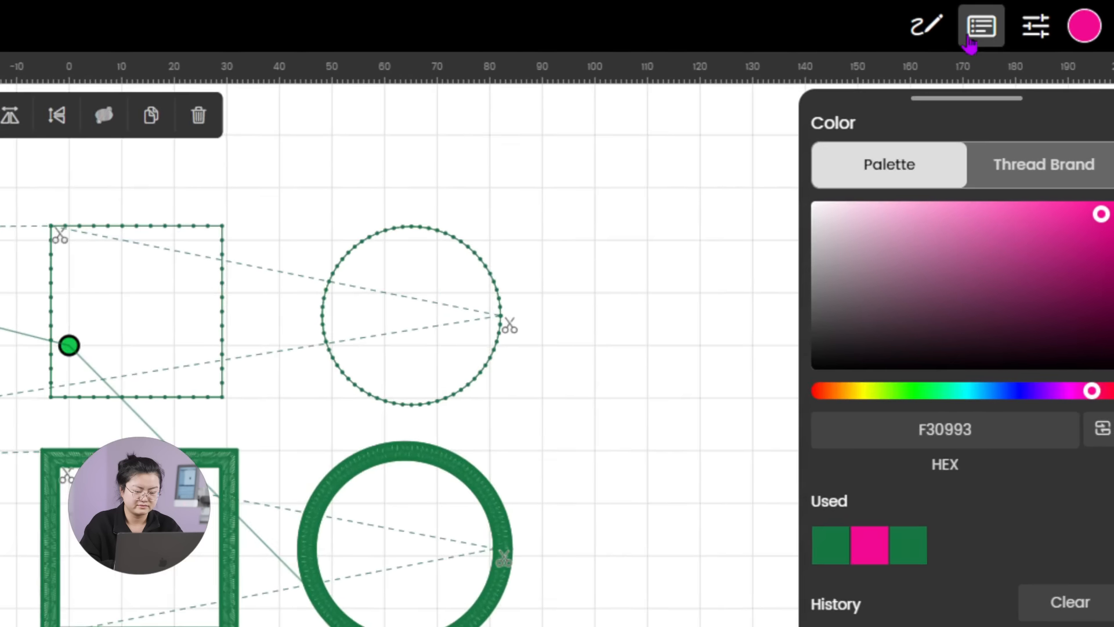
Review the color groups in the Stitch List with the first green group collapsed and the list moved clear of the color palette.
left_click(1041, 15)
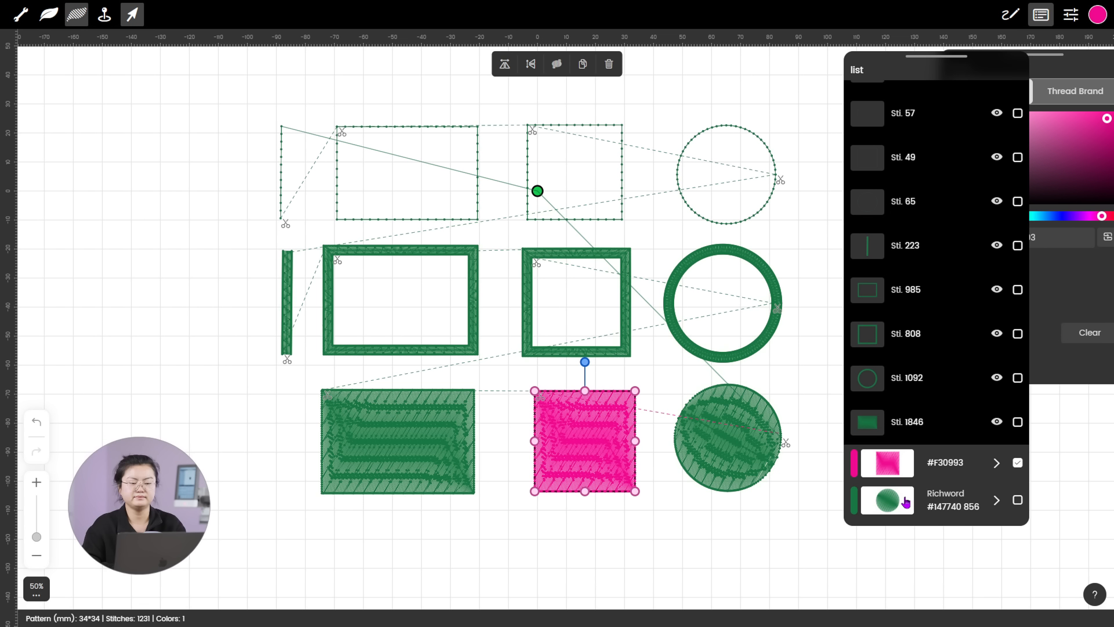
scroll(906, 502, "up", 2)
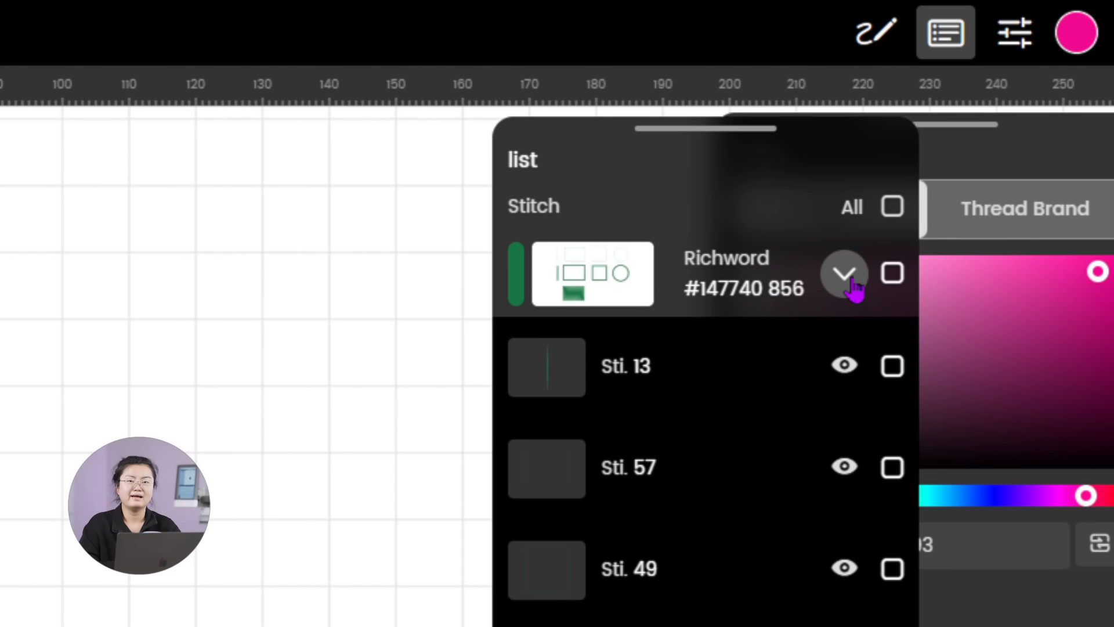
left_click(845, 274)
left_click_drag(738, 182, 474, 168)
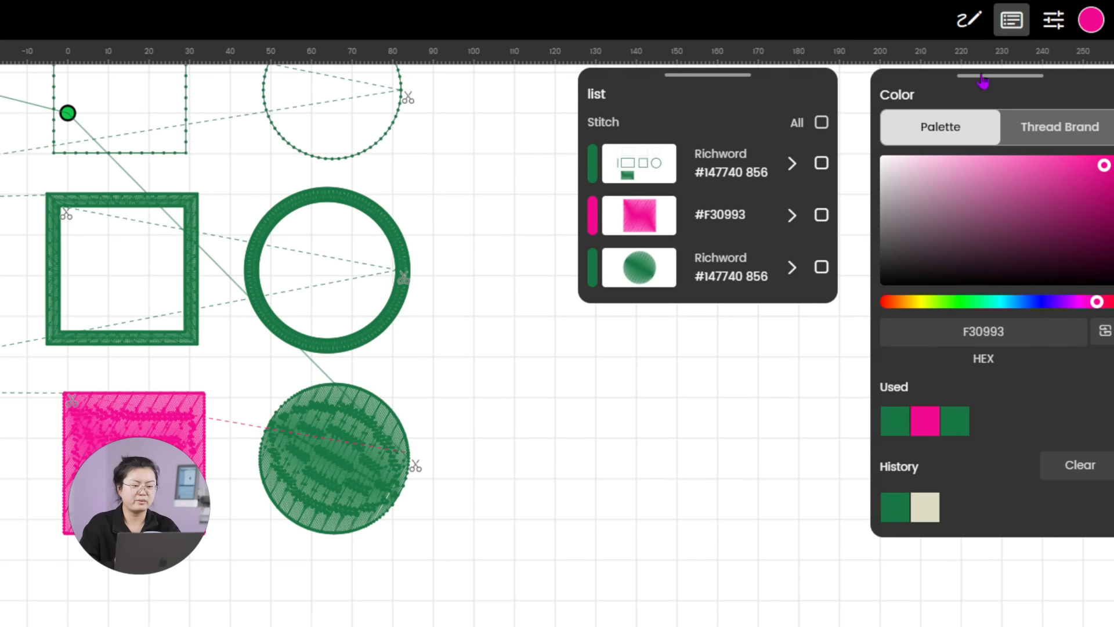
left_click(1011, 20)
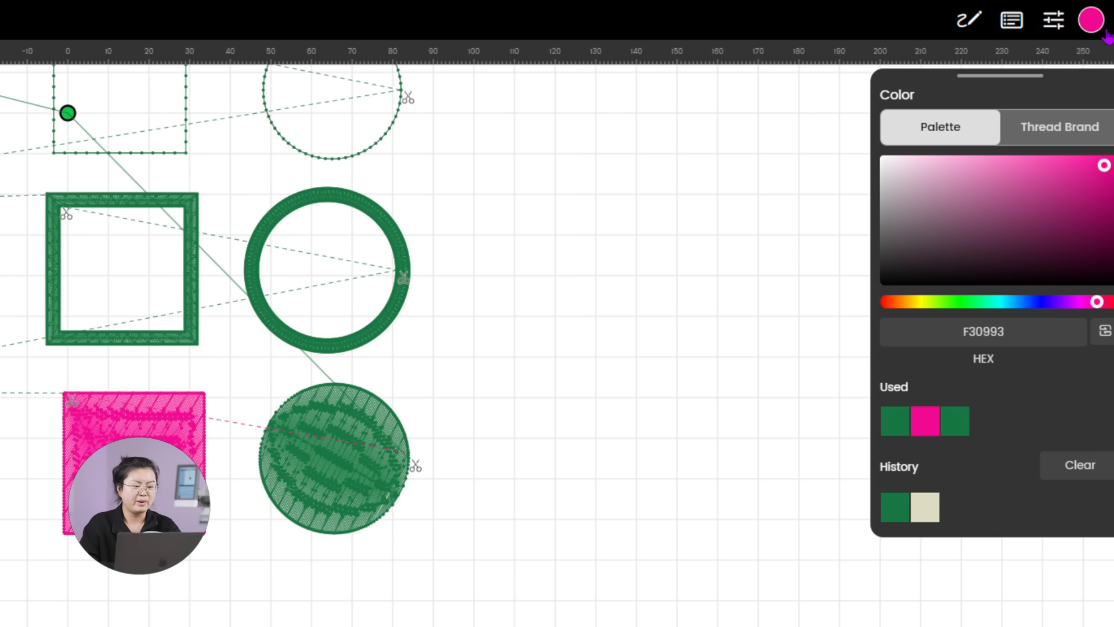
Recolor the Fill Stitch circle to the already used pink F30993.
left_click(367, 476)
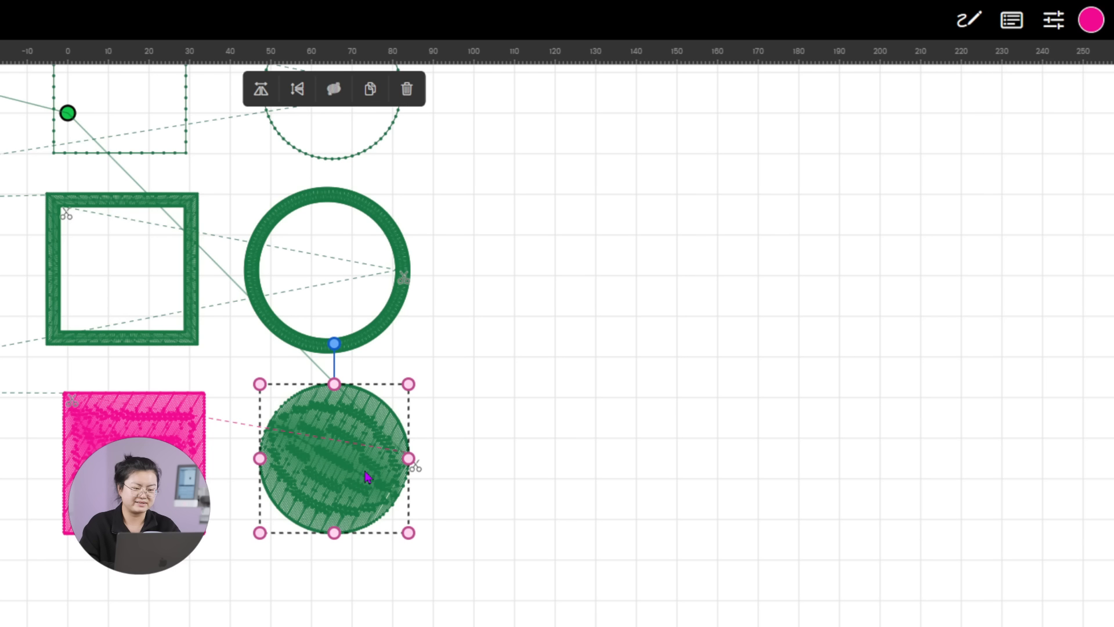
left_click(1093, 19)
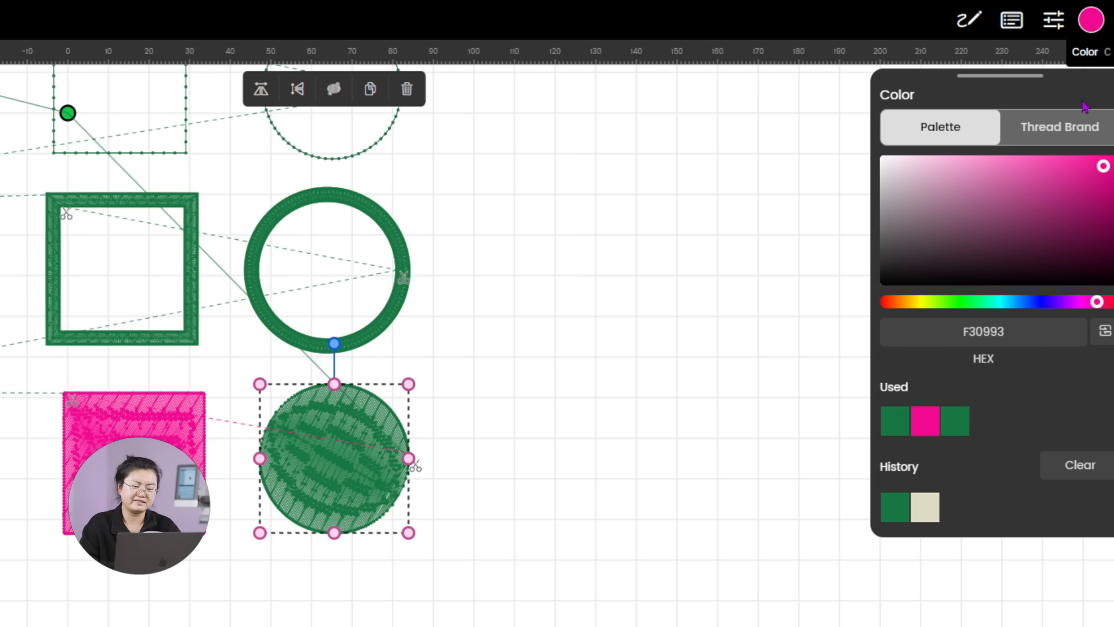
left_click(927, 434)
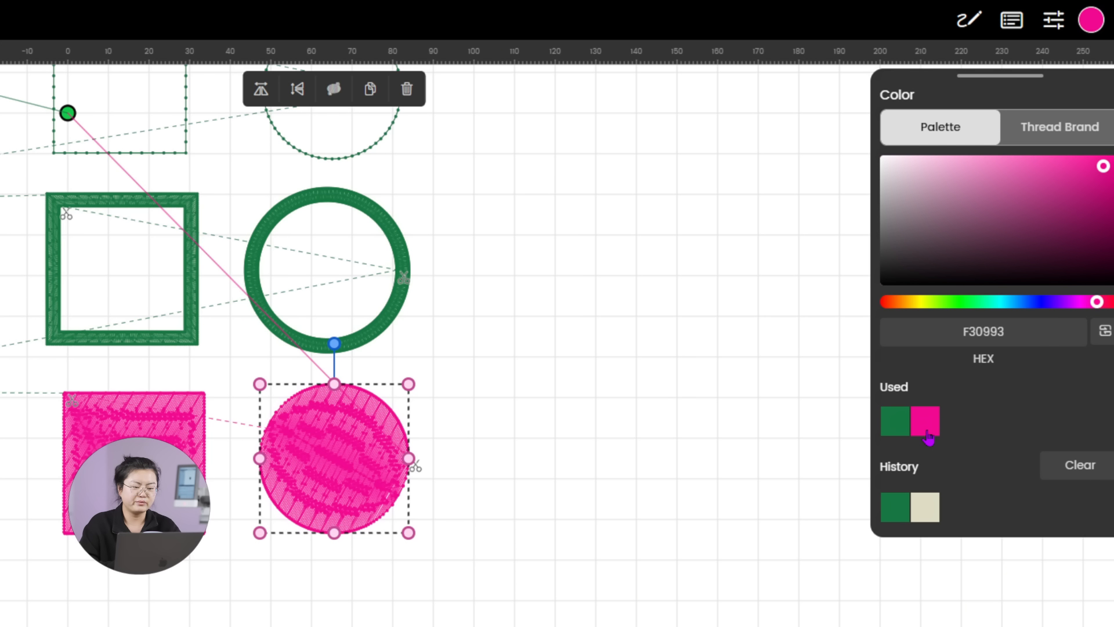
Select the whole pink F30993 group from the Stitch List and shift its square and circle slightly to the left.
left_click(1012, 19)
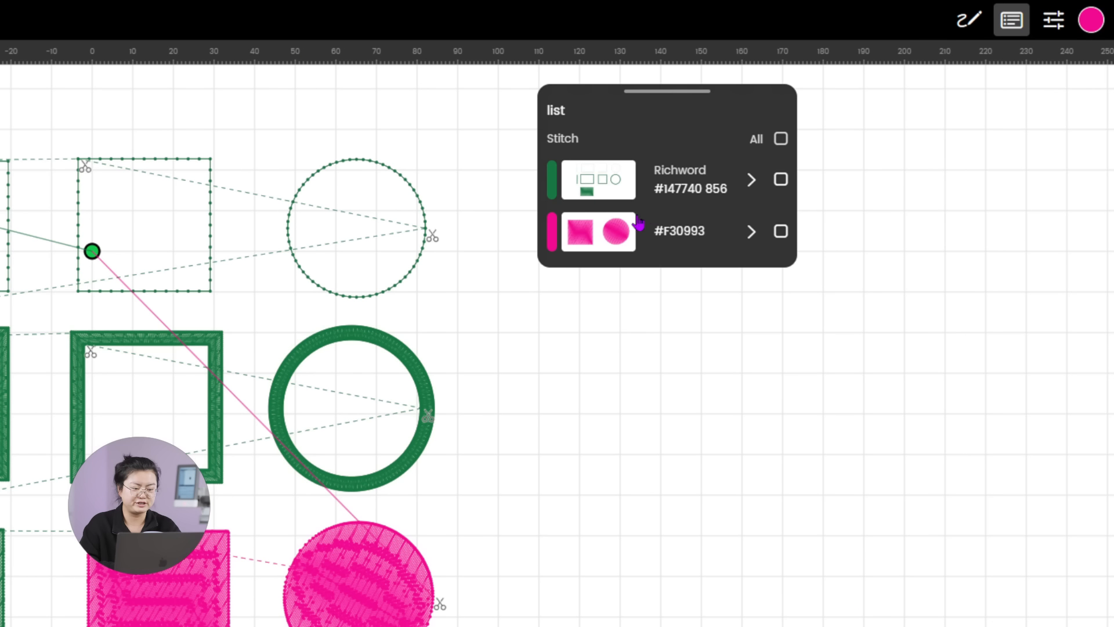
left_click(782, 229)
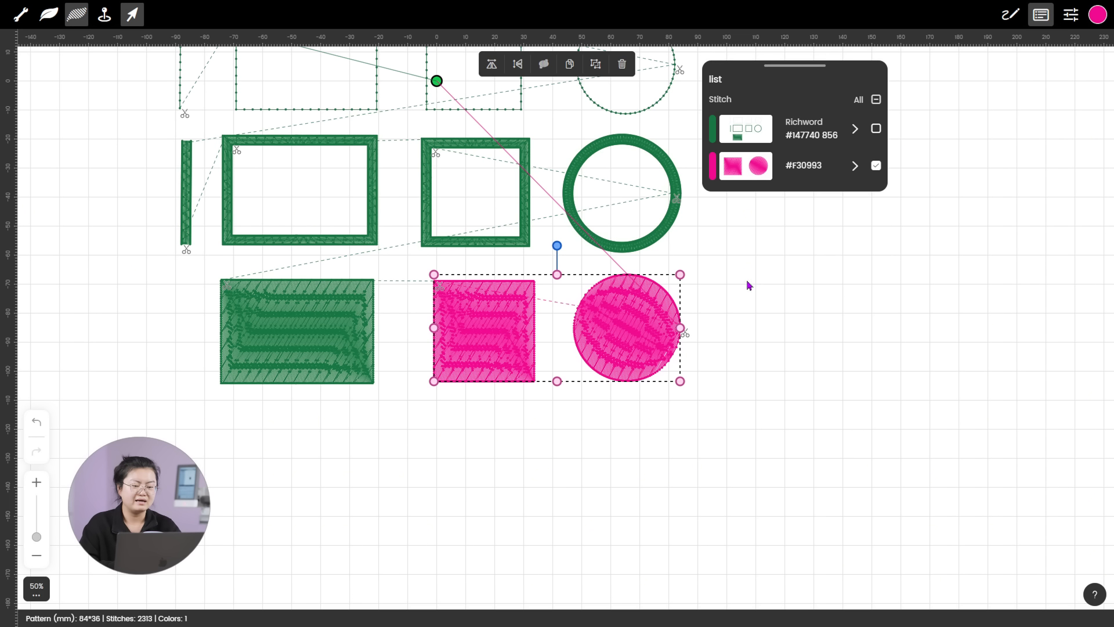
mouse_move(580, 325)
left_mouse_down()
mouse_move(567, 323)
mouse_move(618, 328)
mouse_move(656, 413)
mouse_move(602, 451)
mouse_move(557, 398)
mouse_move(559, 328)
left_mouse_up()
Examine the Richword thread brand colors with the whole design selected, and return to the color palette.
key("ctrl+a")
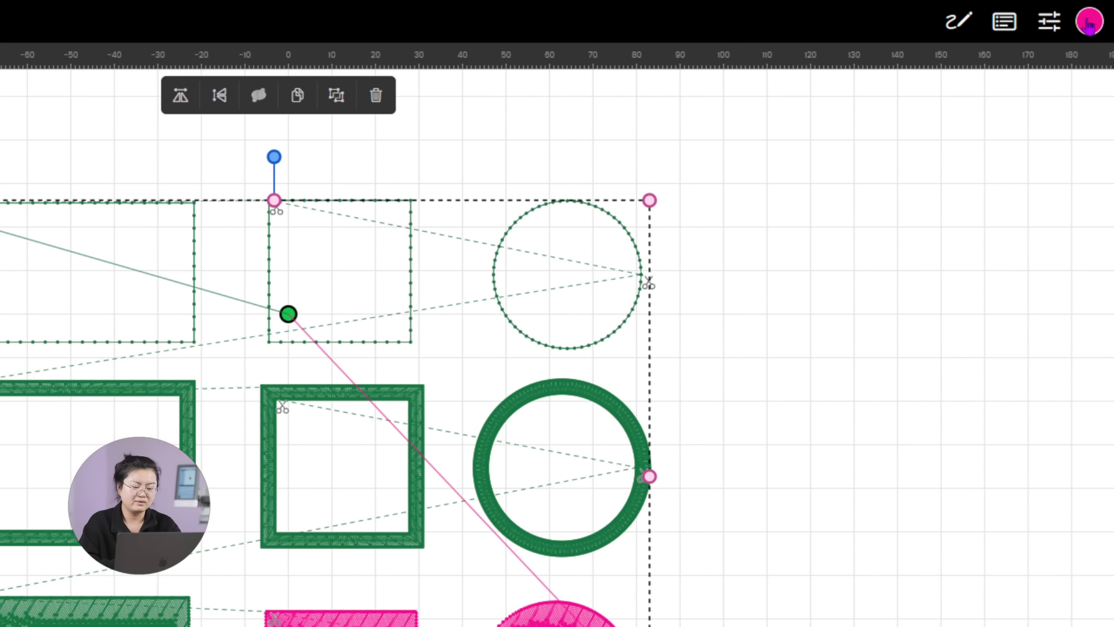
left_click(1097, 16)
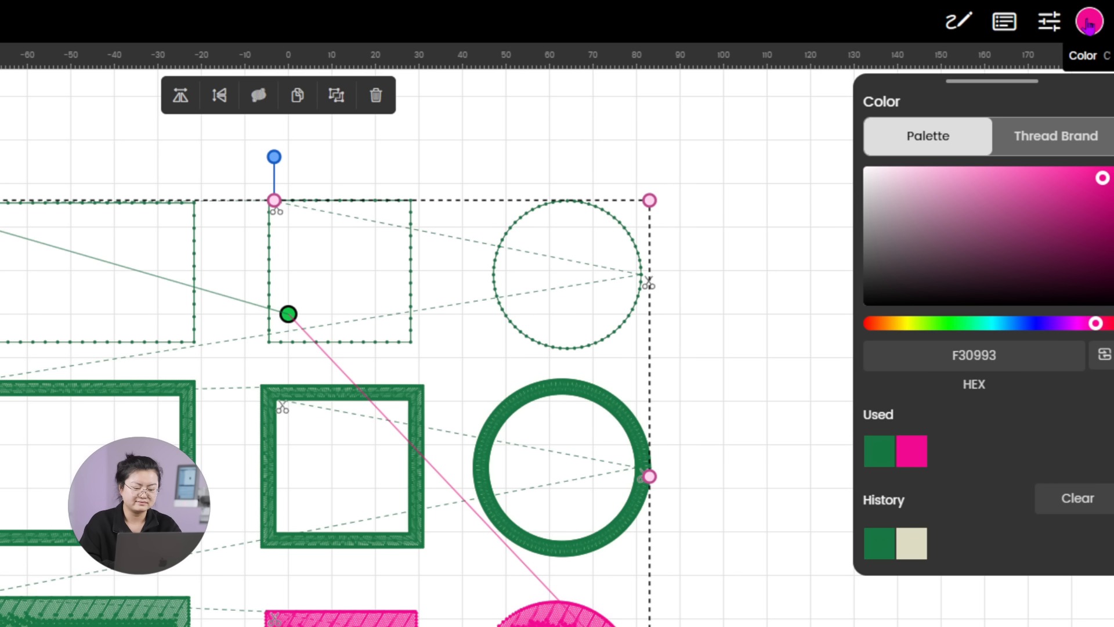
left_click(1065, 136)
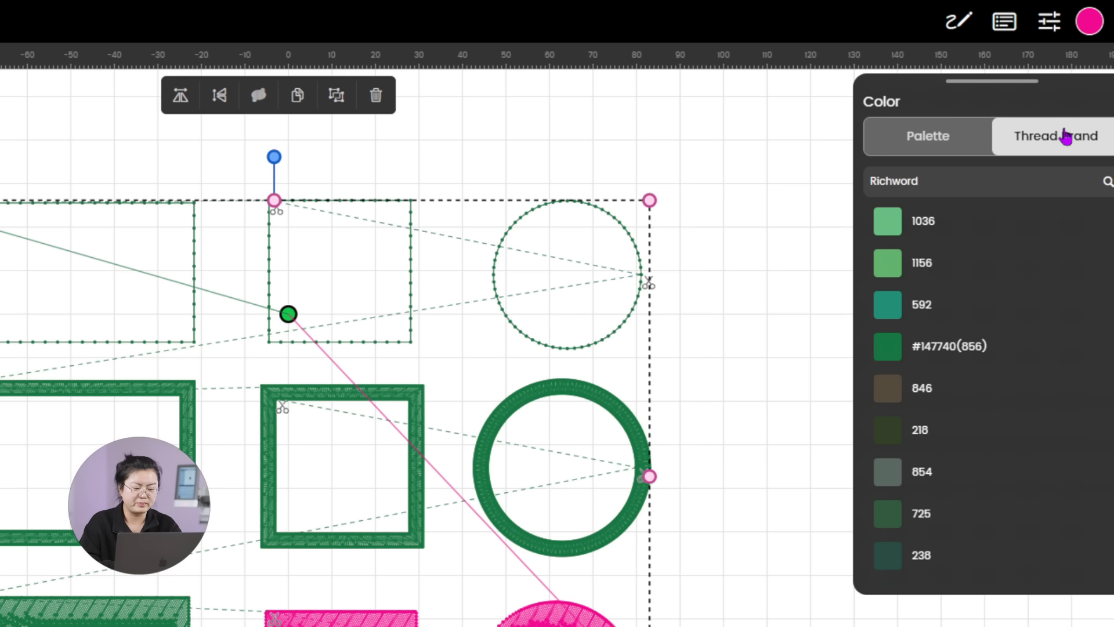
scroll(1014, 321, "down", 5)
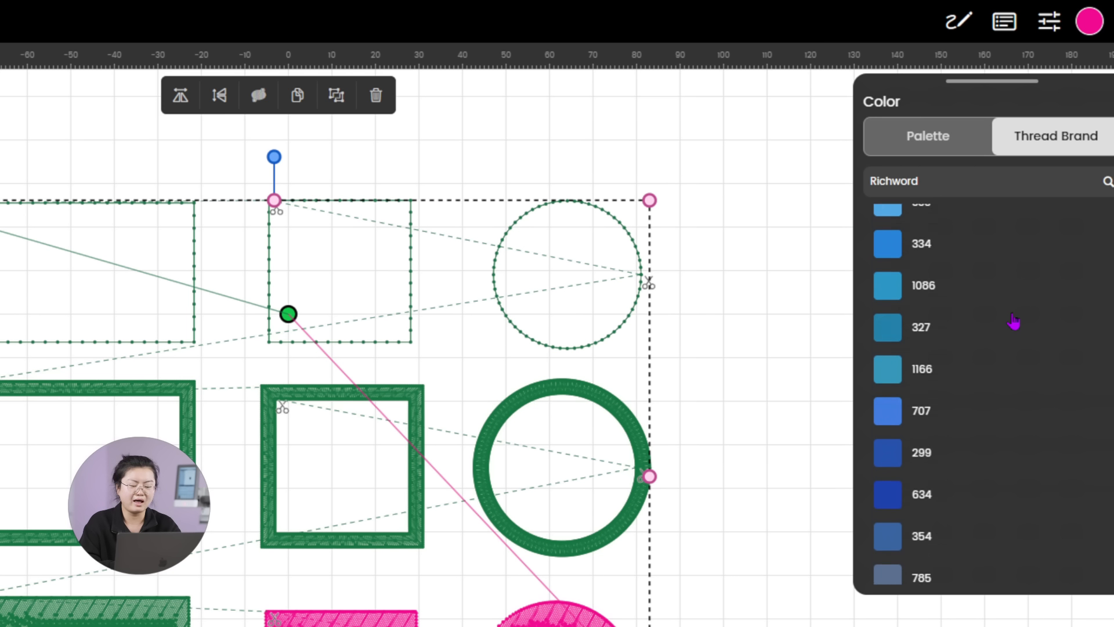
scroll(1014, 321, "down", 2)
scroll(1013, 321, "up", 15)
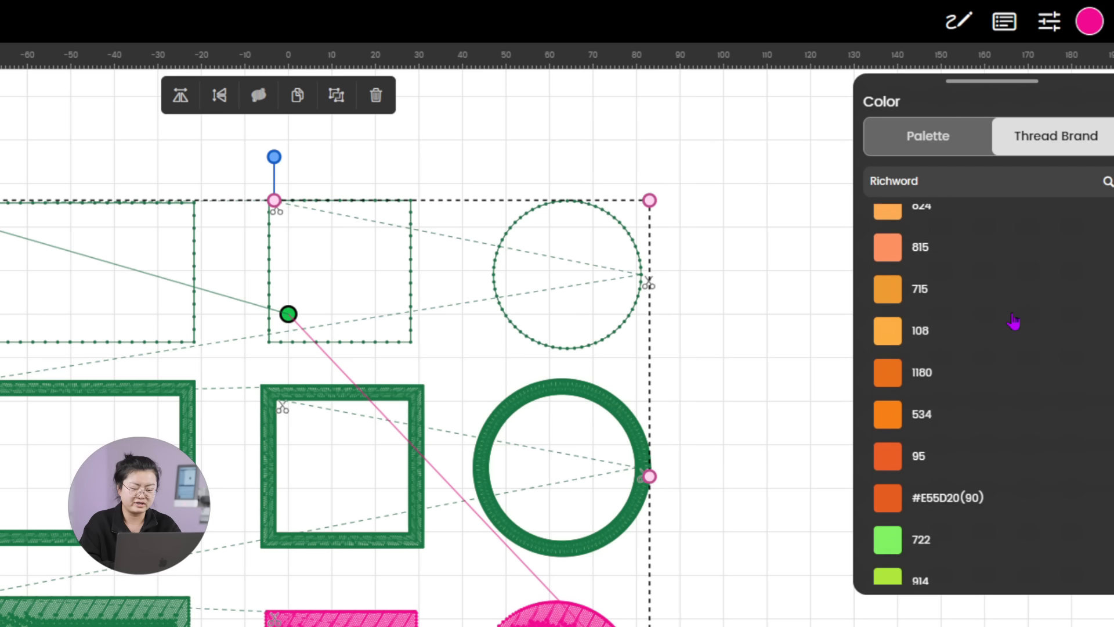
scroll(1013, 321, "up", 15)
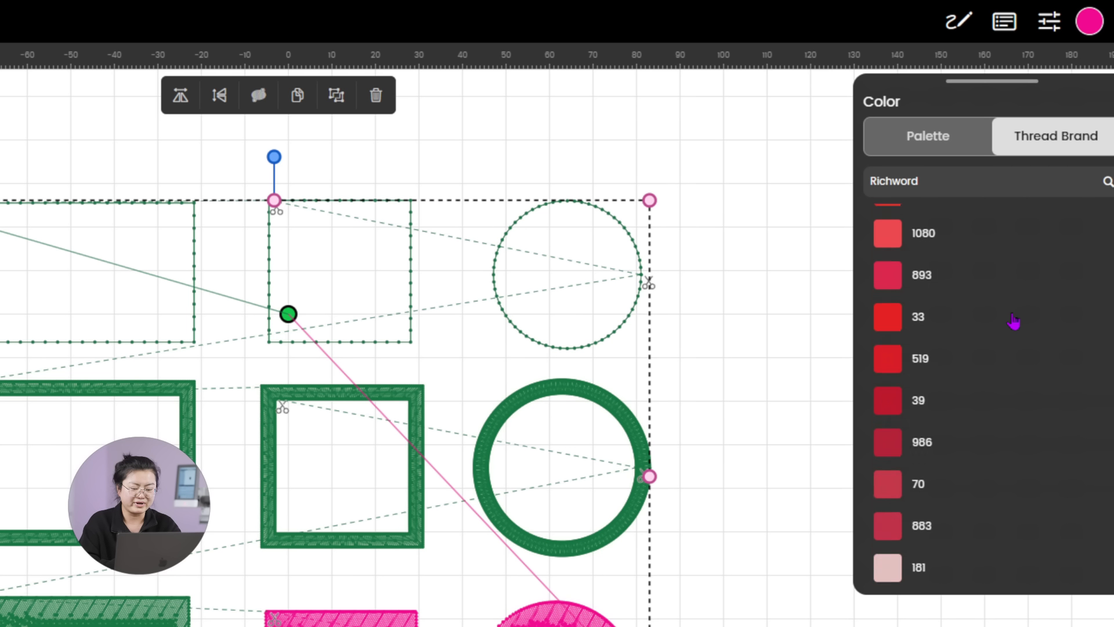
scroll(1013, 321, "up", 5)
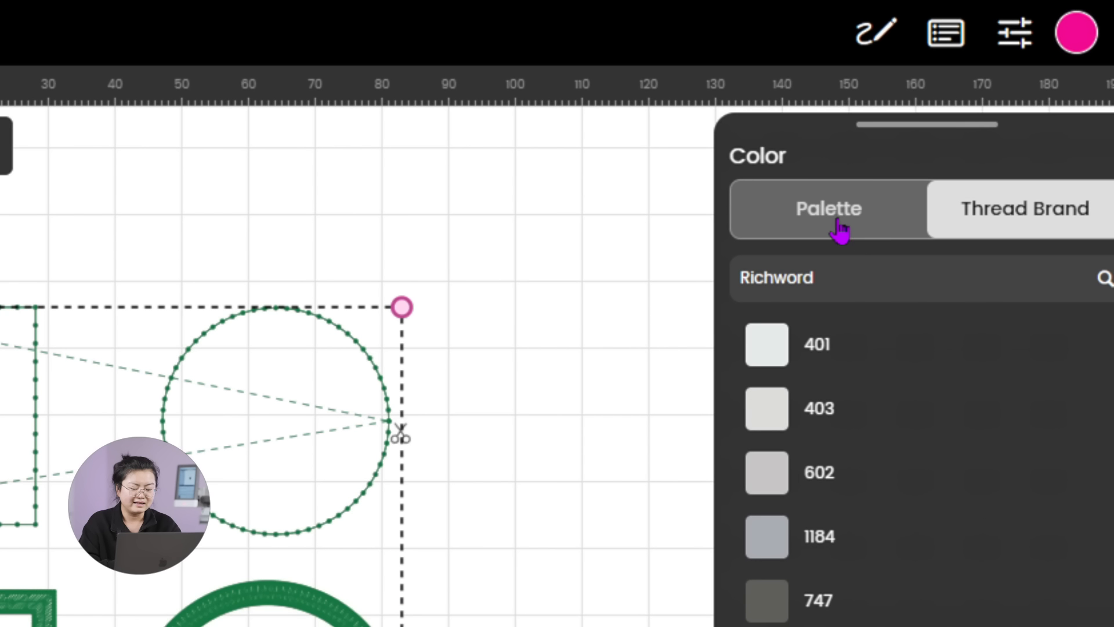
left_click(927, 139)
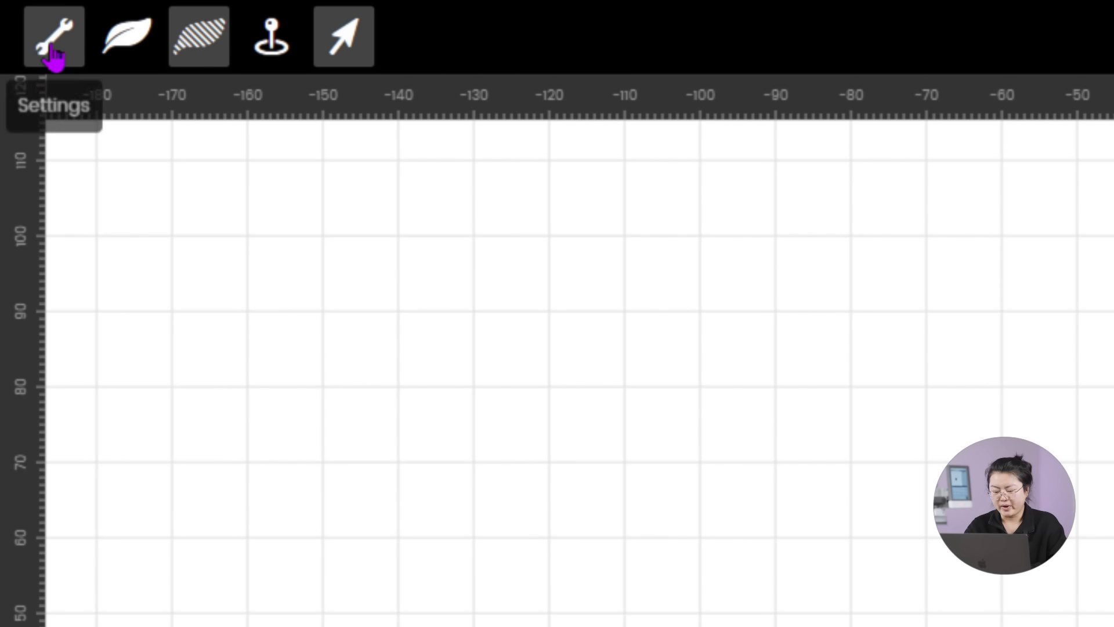
Add the blue Fluttera logo image to the empty canvas.
left_click(54, 58)
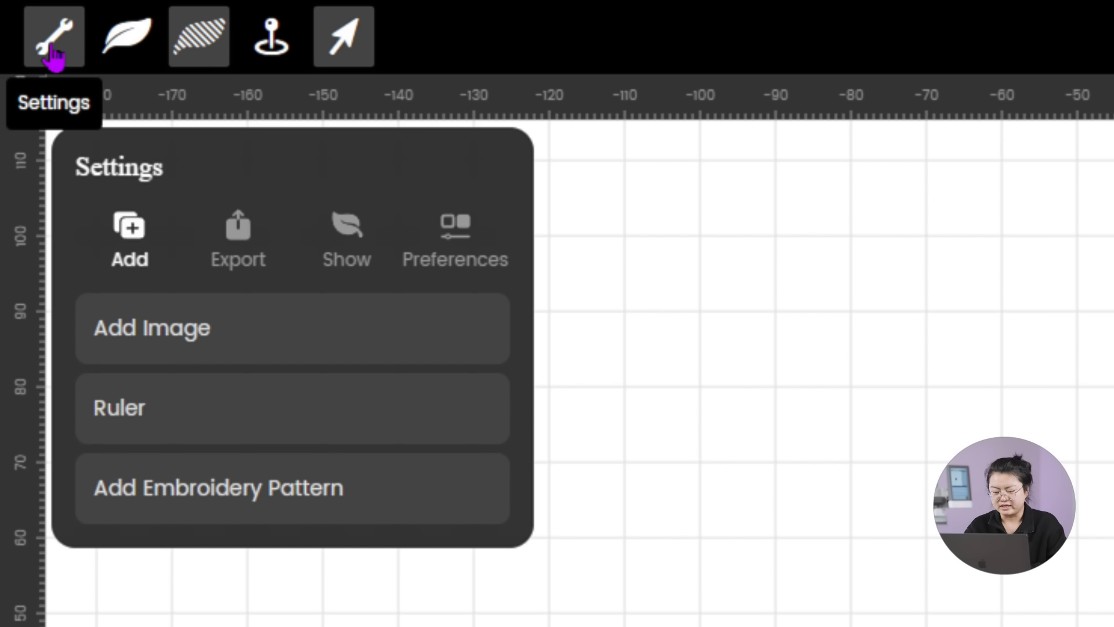
left_click(180, 325)
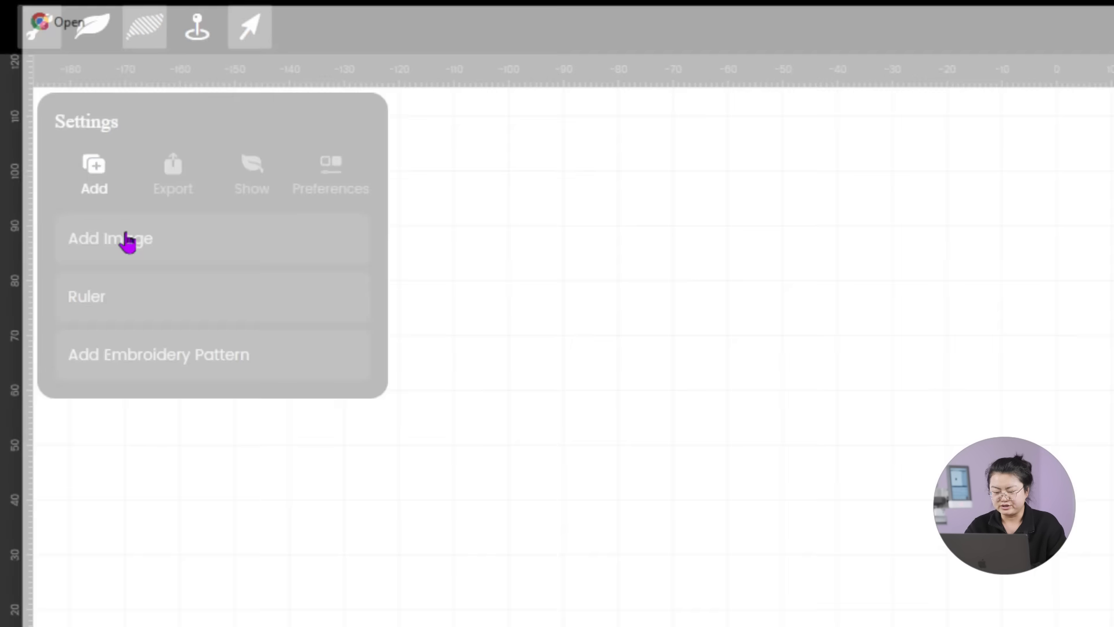
left_click(133, 120)
left_click(795, 367)
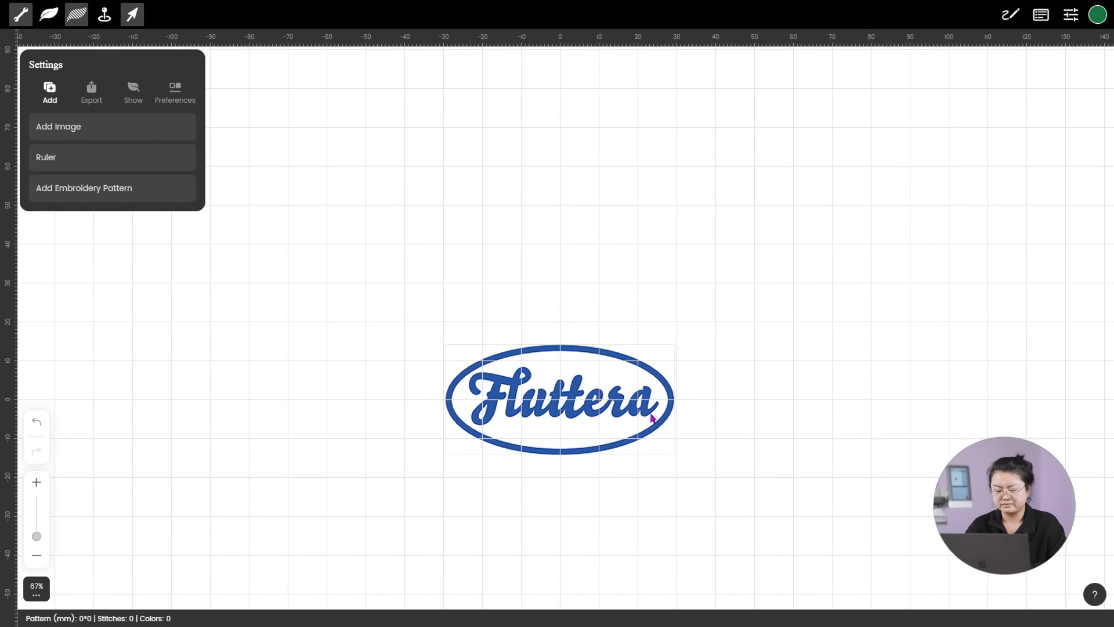
Draw a vertical centerline stitch line about 40 mm long beside the Fluttera logo's left edge.
left_click(1010, 15)
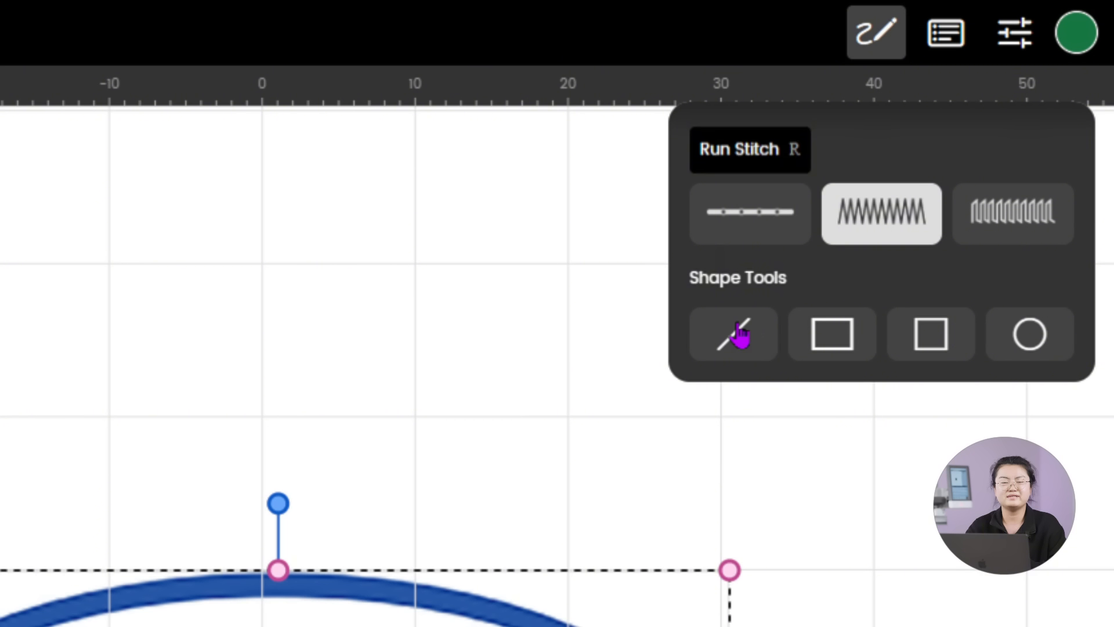
left_click(741, 335)
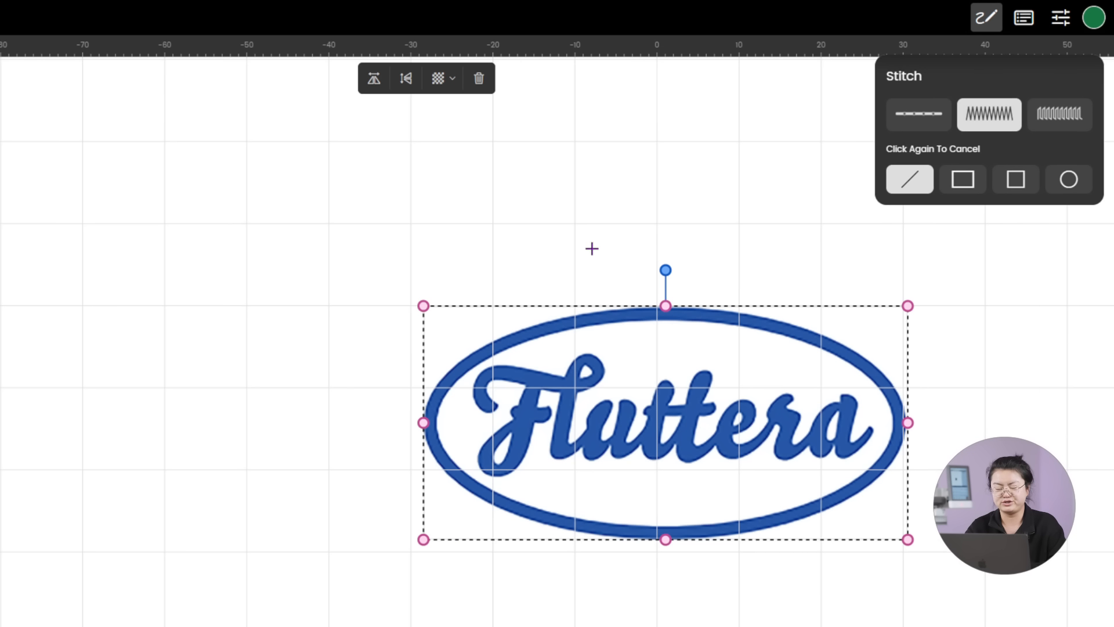
left_click_drag(246, 224, 248, 555)
Select the vertical line with its stitch parameters open and review the Satin Stitch and Tatami stitch types.
left_click(1060, 18)
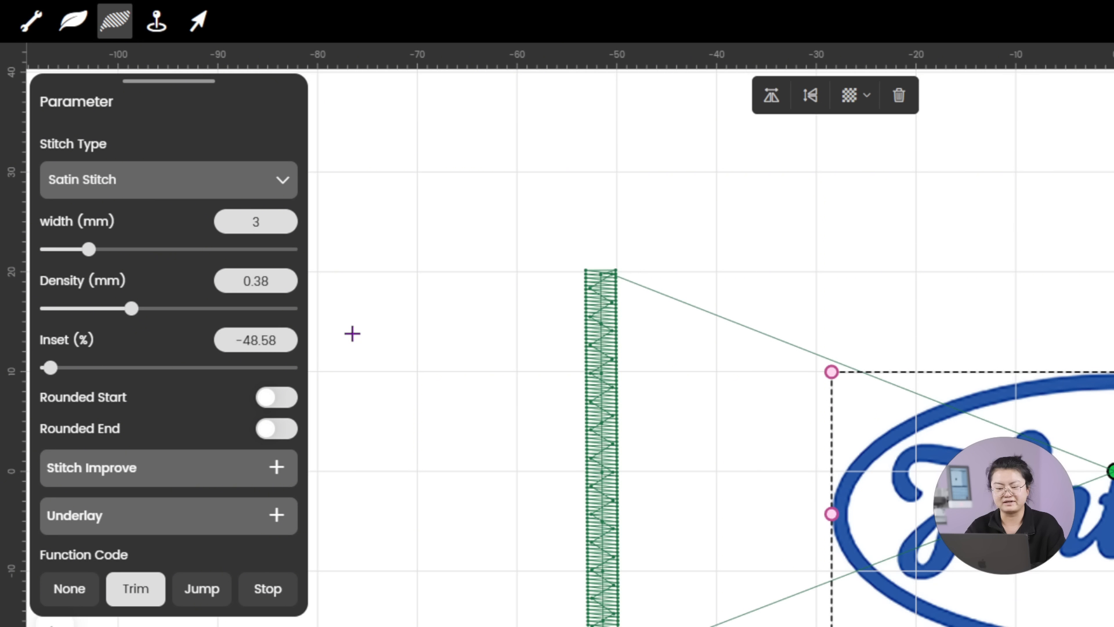
left_click(230, 34)
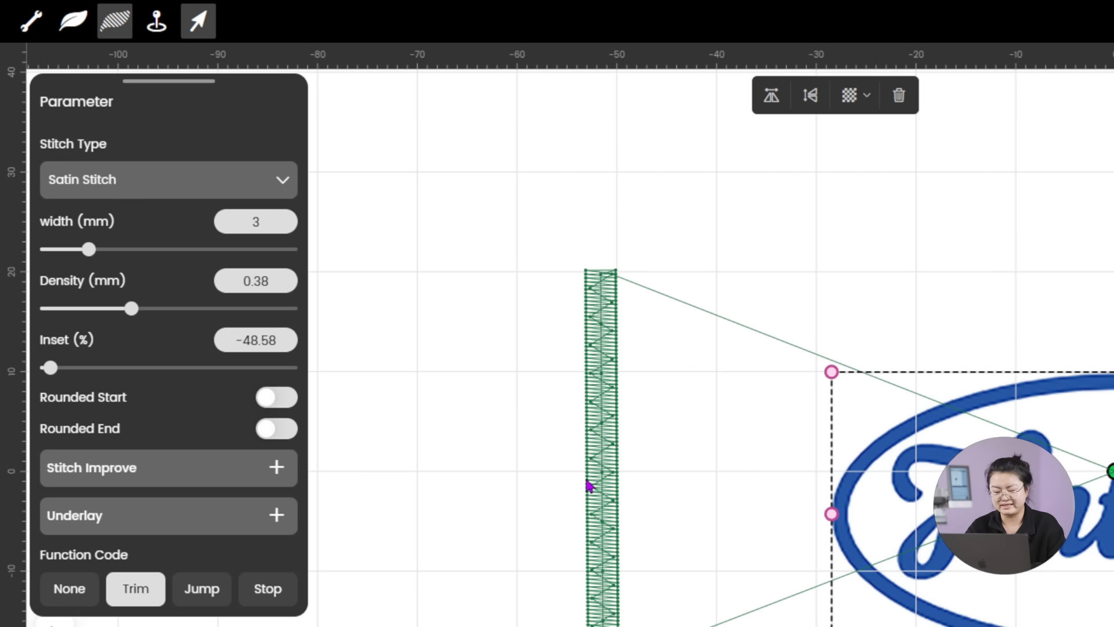
left_click(603, 496)
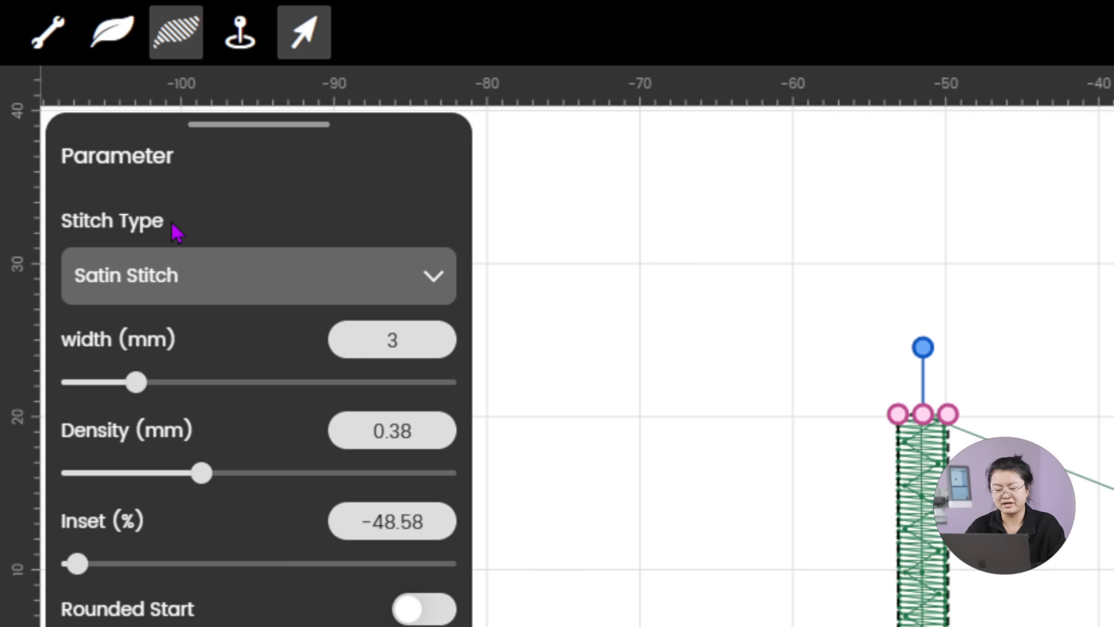
left_click(246, 275)
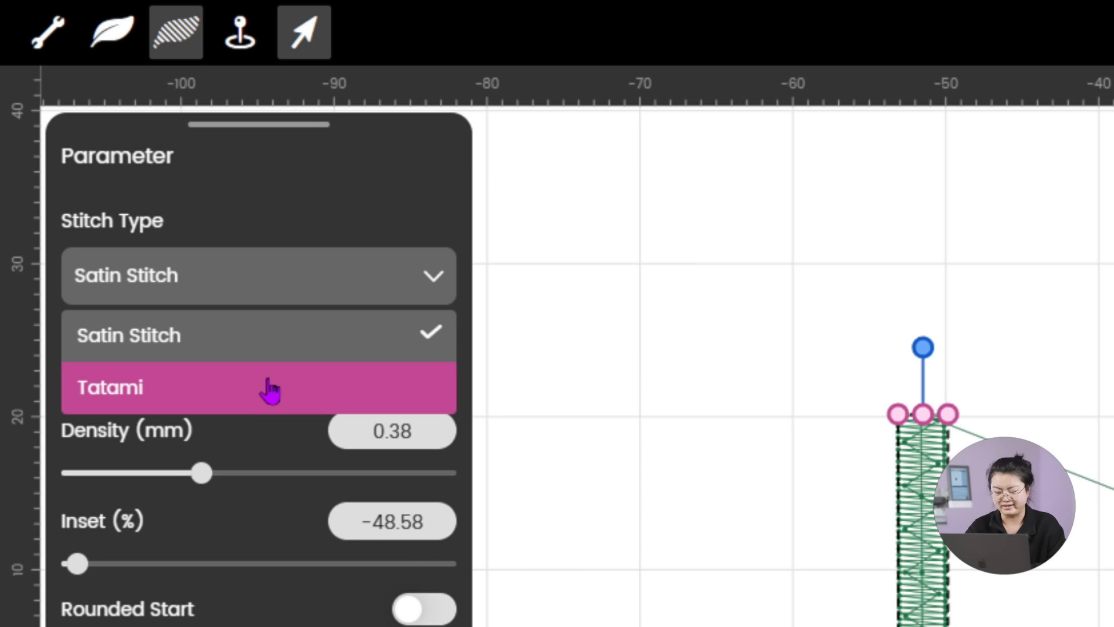
left_click(288, 326)
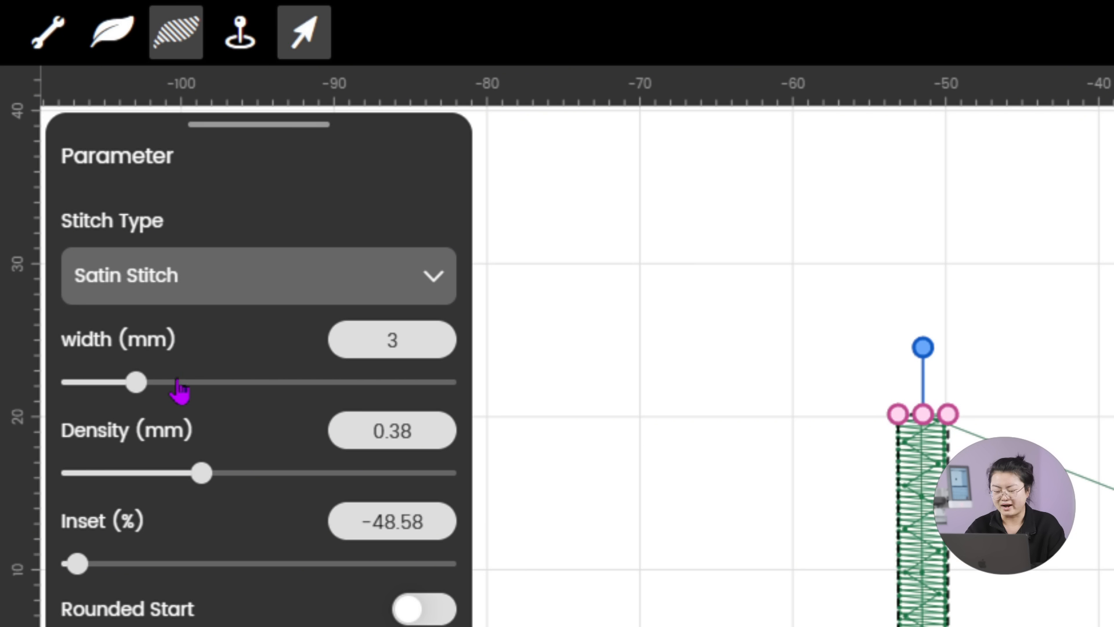
Try a width of 1.48 mm on the vertical satin line and return it to 3 mm.
left_click_drag(139, 390, 154, 413)
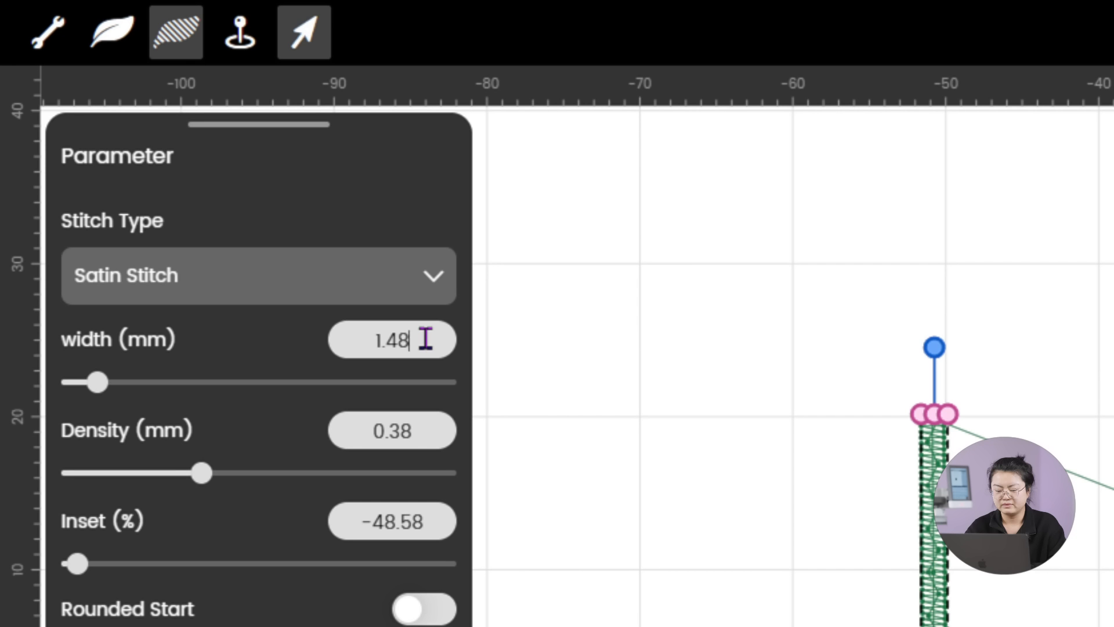
left_click_drag(425, 336, 345, 369)
type("3")
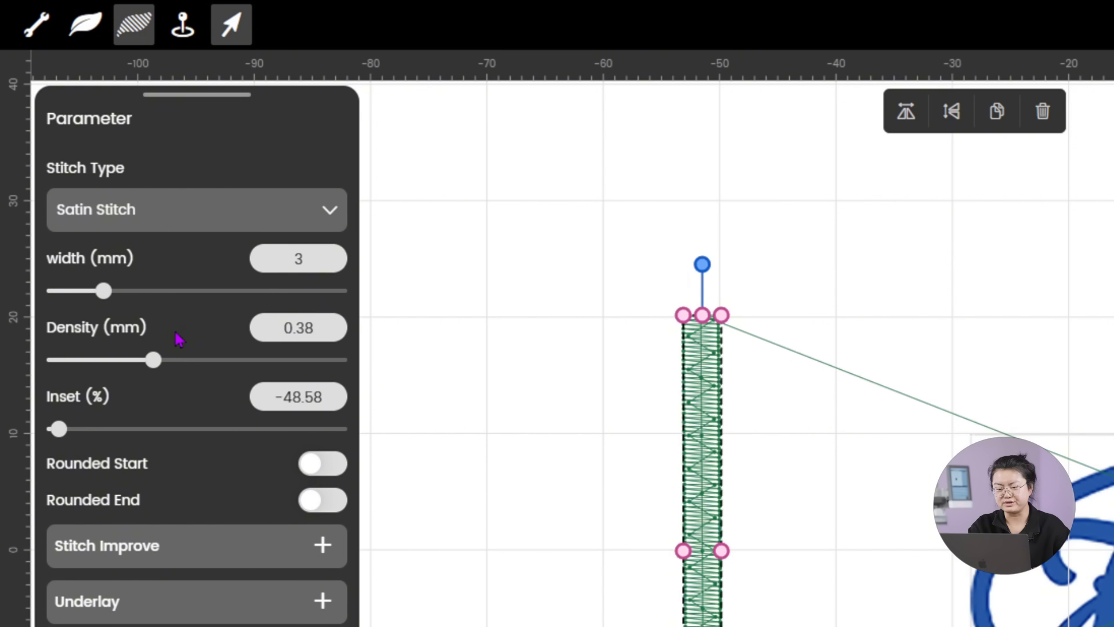
Change the vertical line's density to 0.2 mm and 0.7 mm, and try to enter 0.38 mm.
left_click_drag(413, 432, 395, 434)
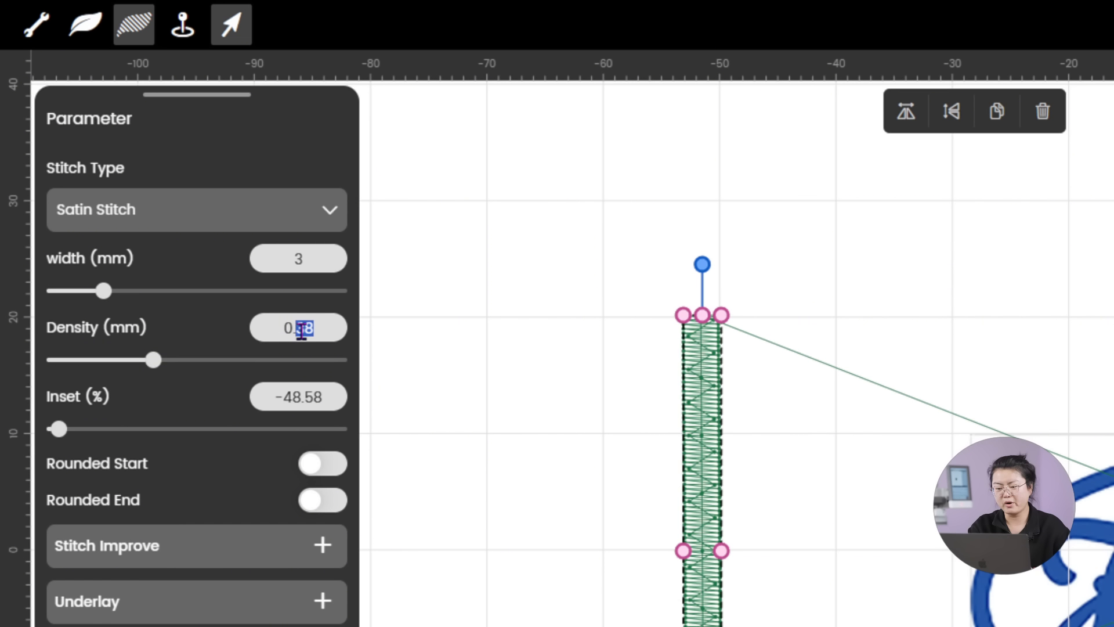
type("2")
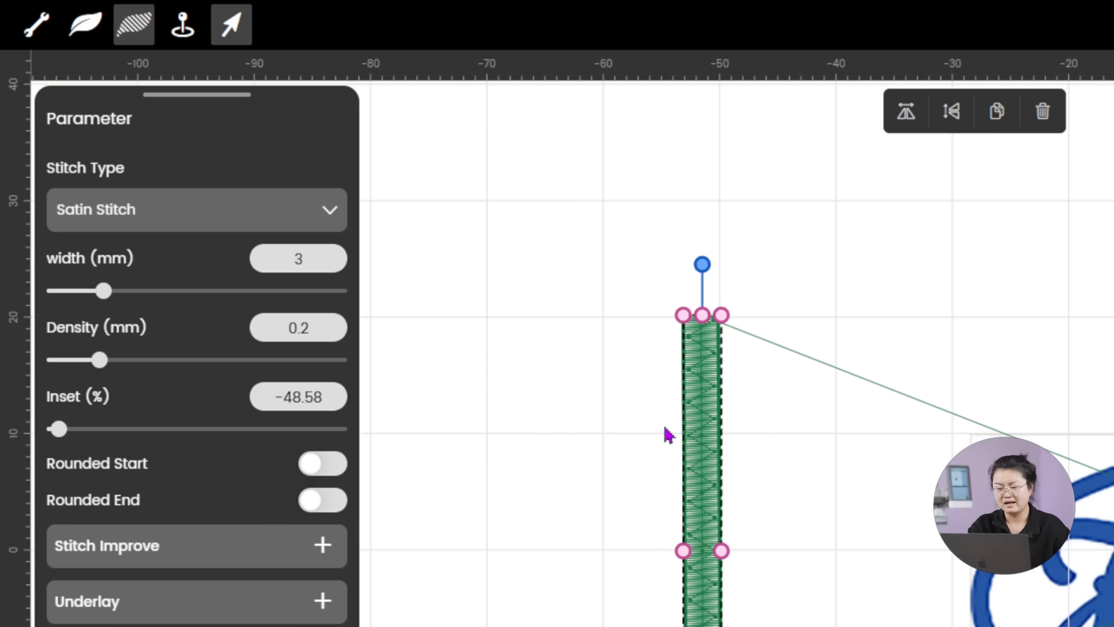
type("7")
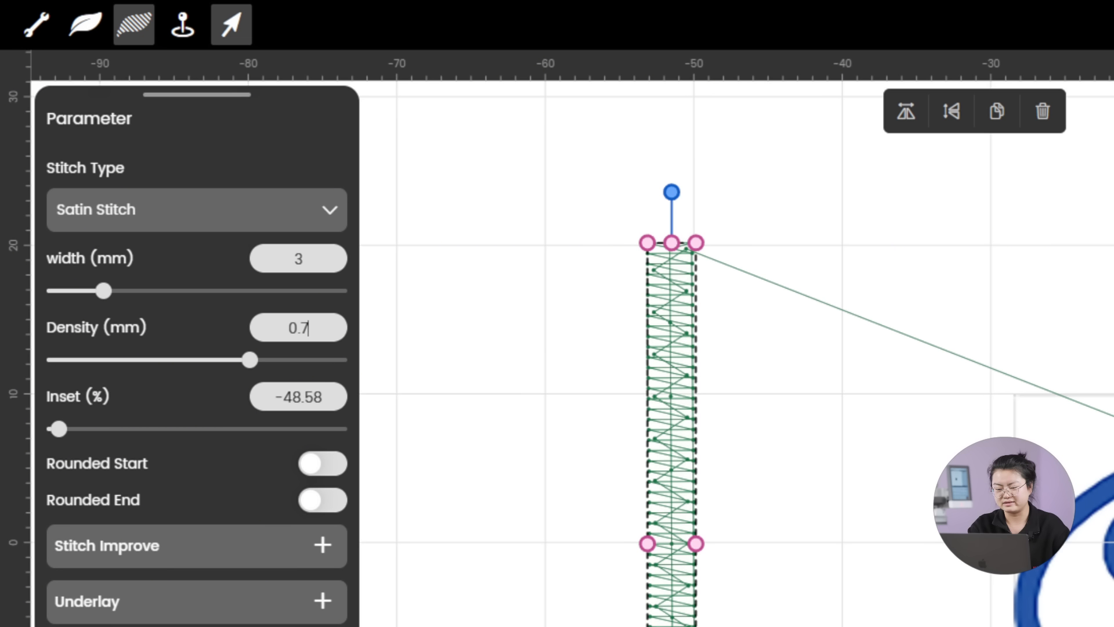
key("BackSpace")
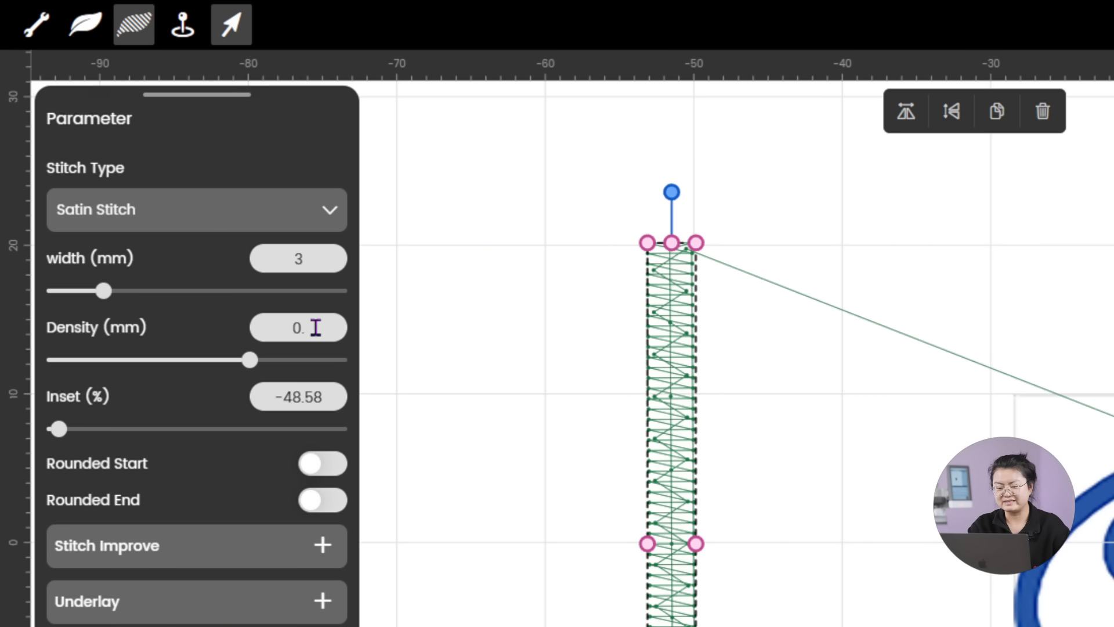
type("38")
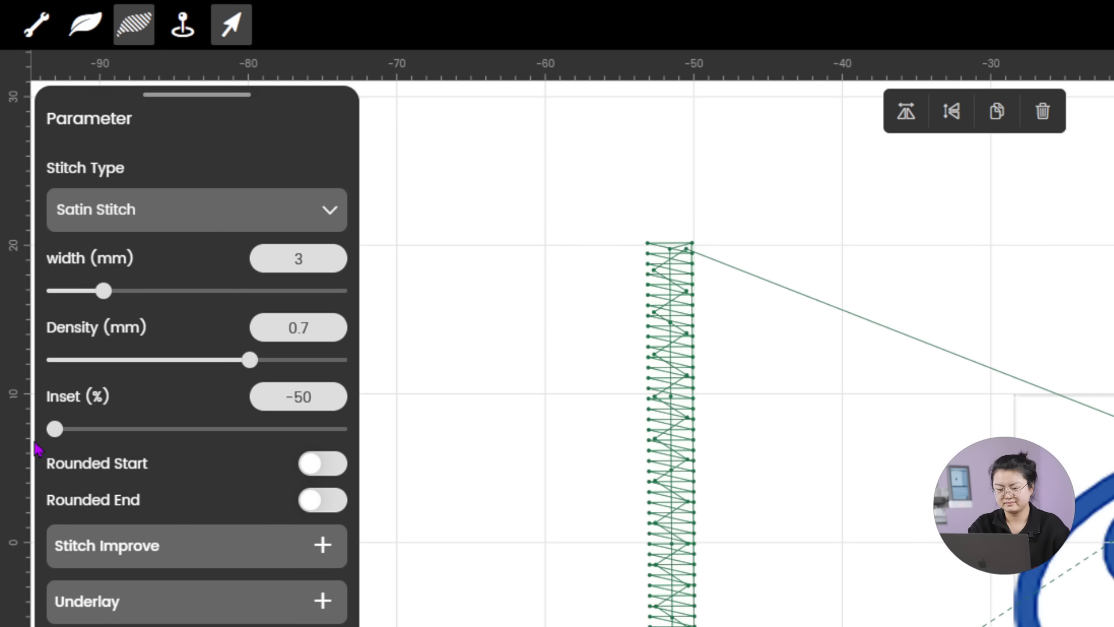
Experiment with the Inset parameter, including the -50 % setting.
left_click_drag(55, 429, 208, 462)
left_click_drag(0, 463, 10, 462)
key("Delete")
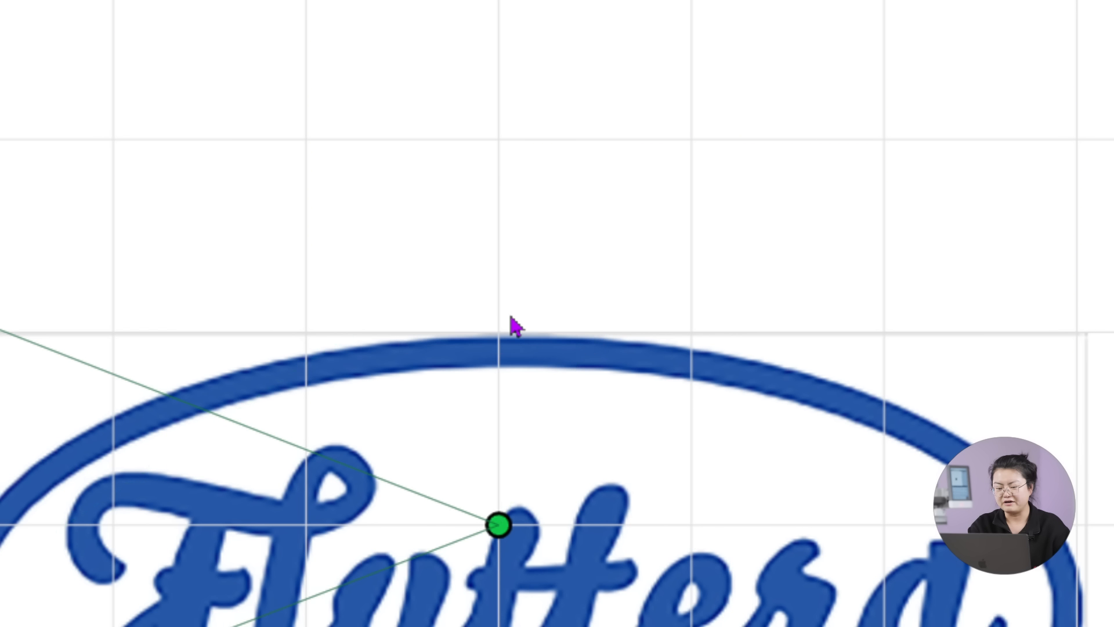
Draw a short horizontal centerline stitch line about 6.5 mm long inside the top of the logo's oval and select it.
left_click(799, 163)
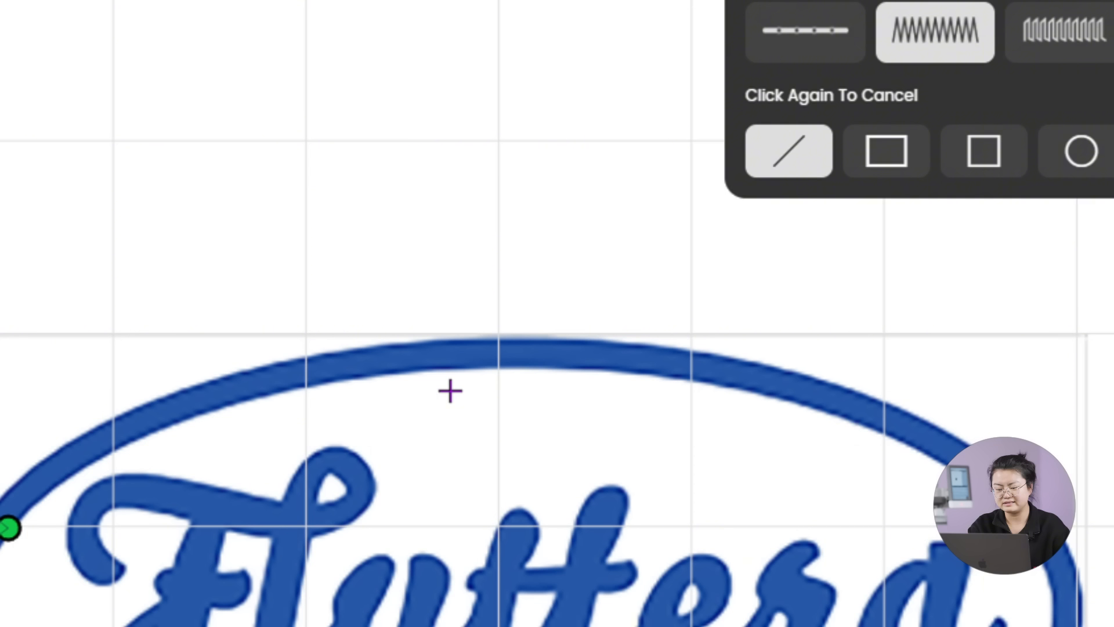
left_click(450, 391)
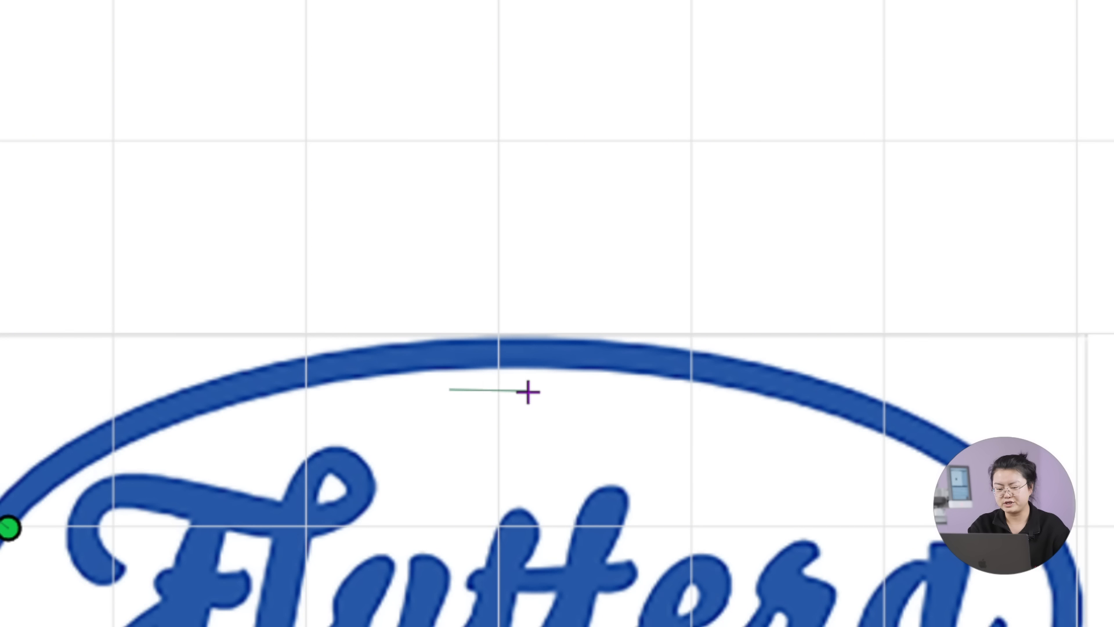
left_click(574, 390)
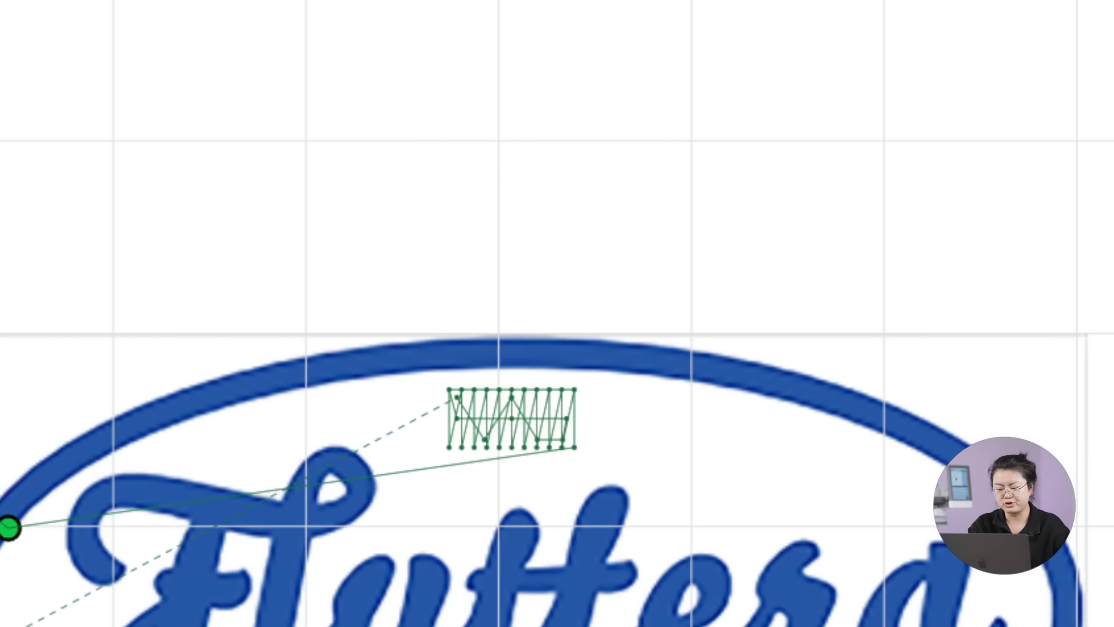
left_click(487, 419)
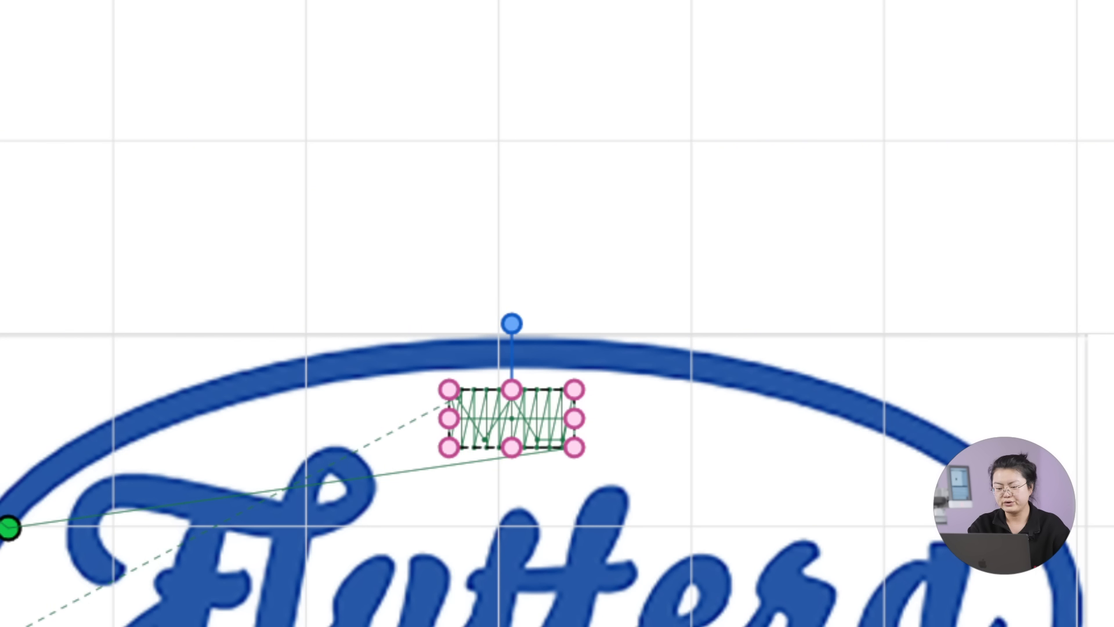
Move the short horizontal stitch line straight up onto the top edge of the logo's oval border.
key("Up")
key("Up")
key("Up")
key("Up")
key("Up")
key("Up")
key("Up")
key("Up")
key("Up")
key("Up")
key("Up")
key("Up")
key("Up")
key("Up")
key("Up")
key("Up")
key("Up")
key("Up")
key("Up")
key("Up")
key("Up")
key("Up")
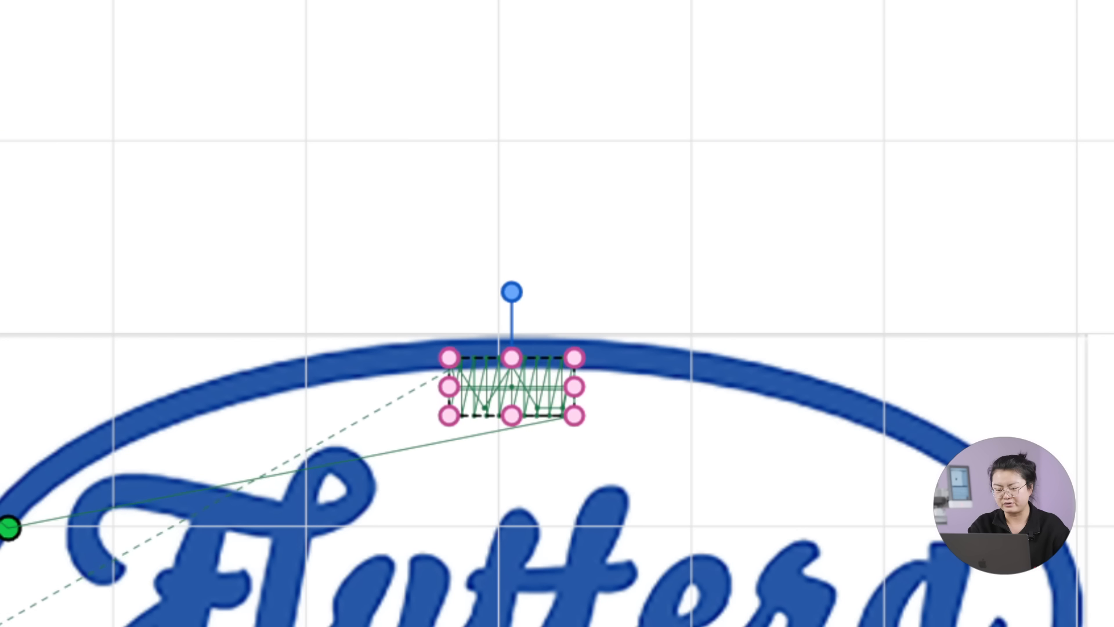
key("Up")
key("Up")
key("Up")
key("Up")
key("Up")
key("Up")
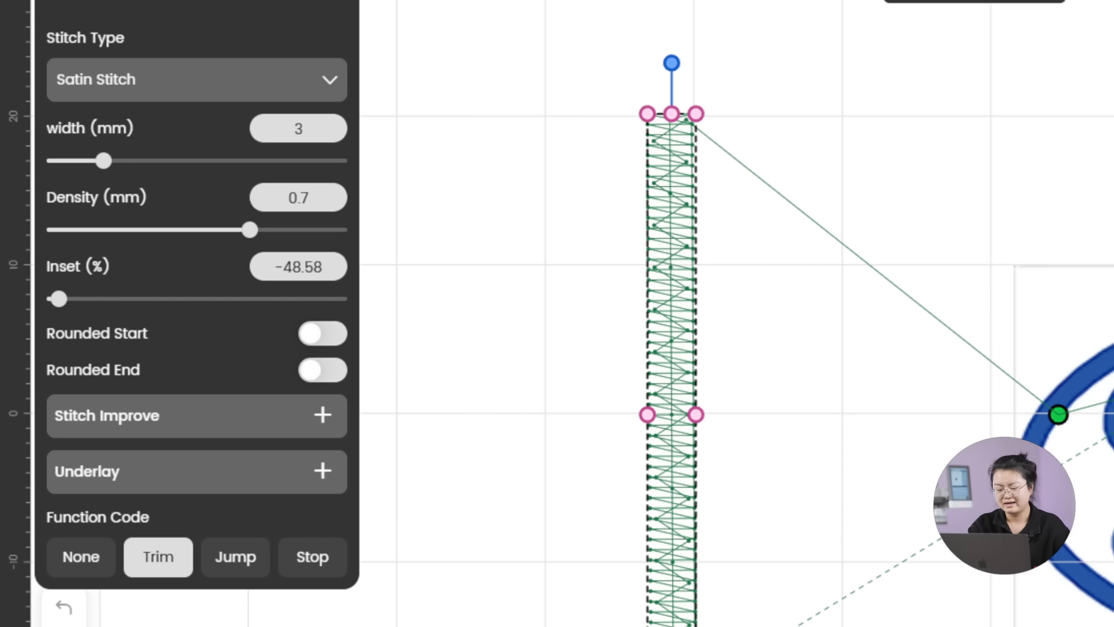
Try Rounded Start and Rounded End on the vertical satin line and examine both ends.
left_click(338, 339)
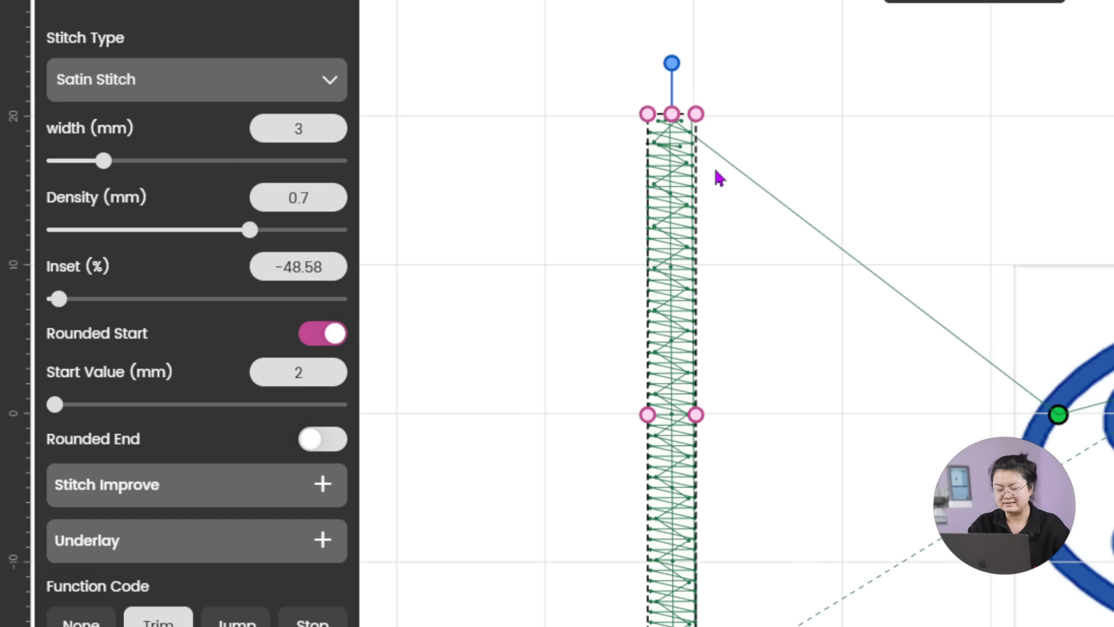
left_click(733, 147)
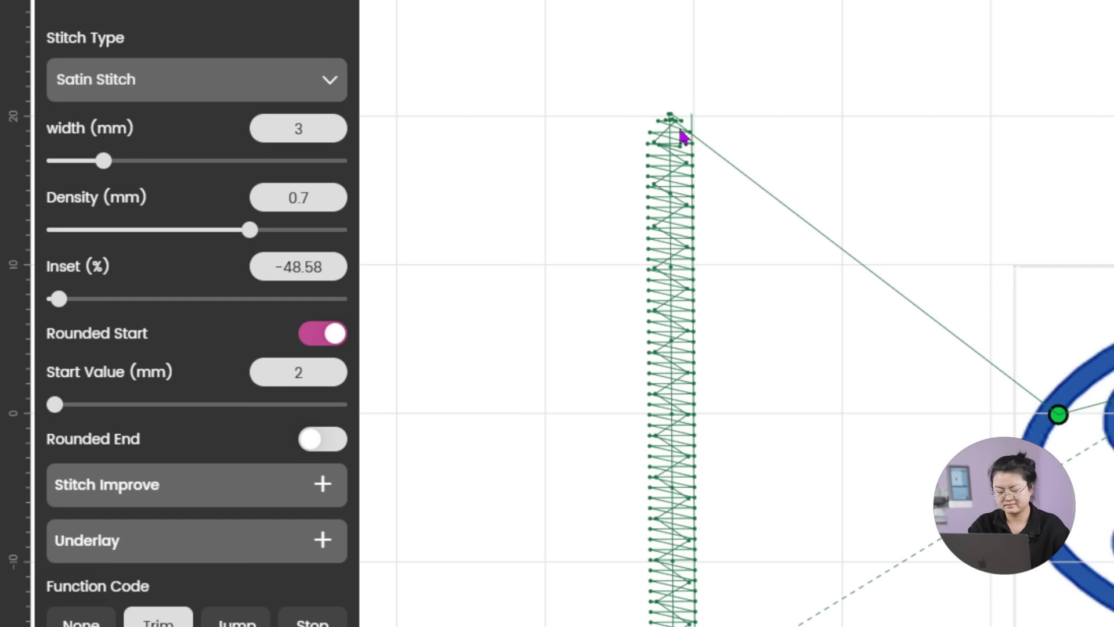
left_click(334, 439)
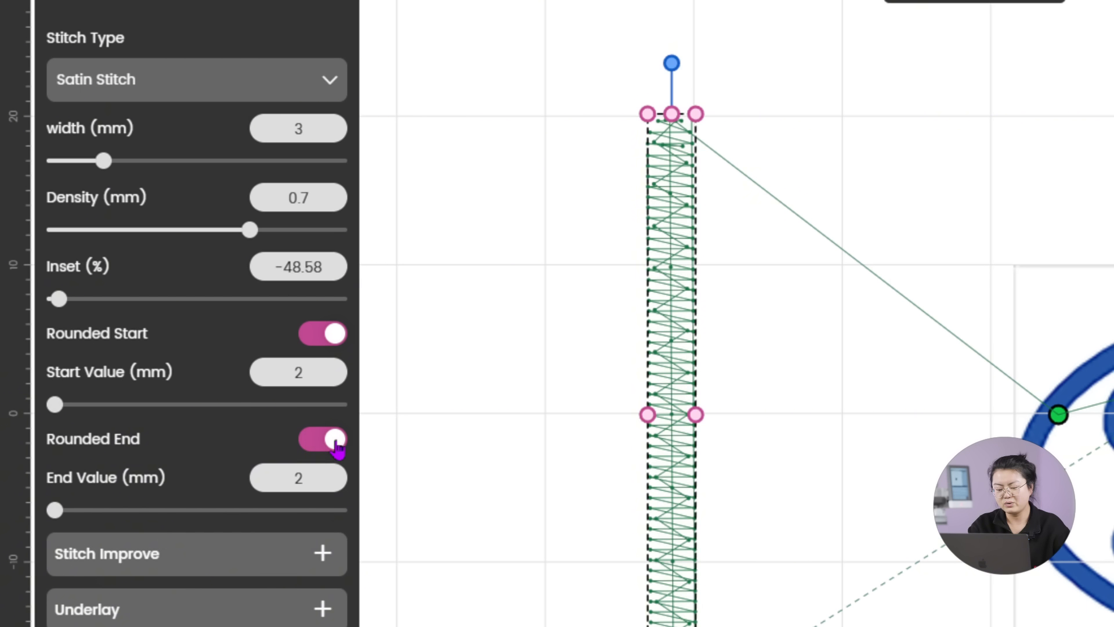
left_click(750, 526)
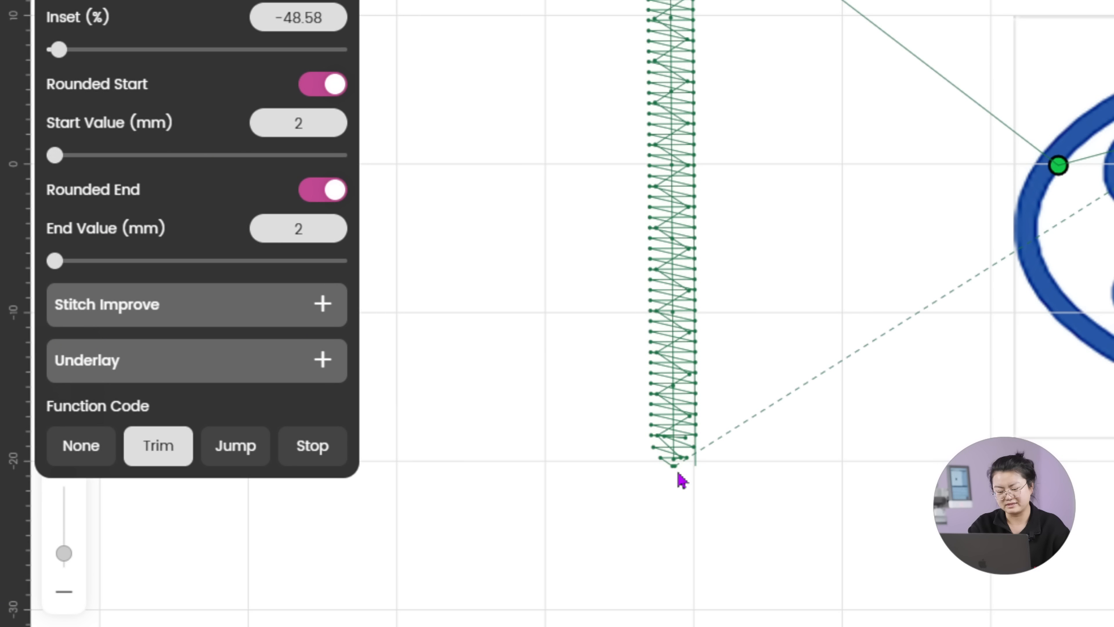
left_click(689, 399)
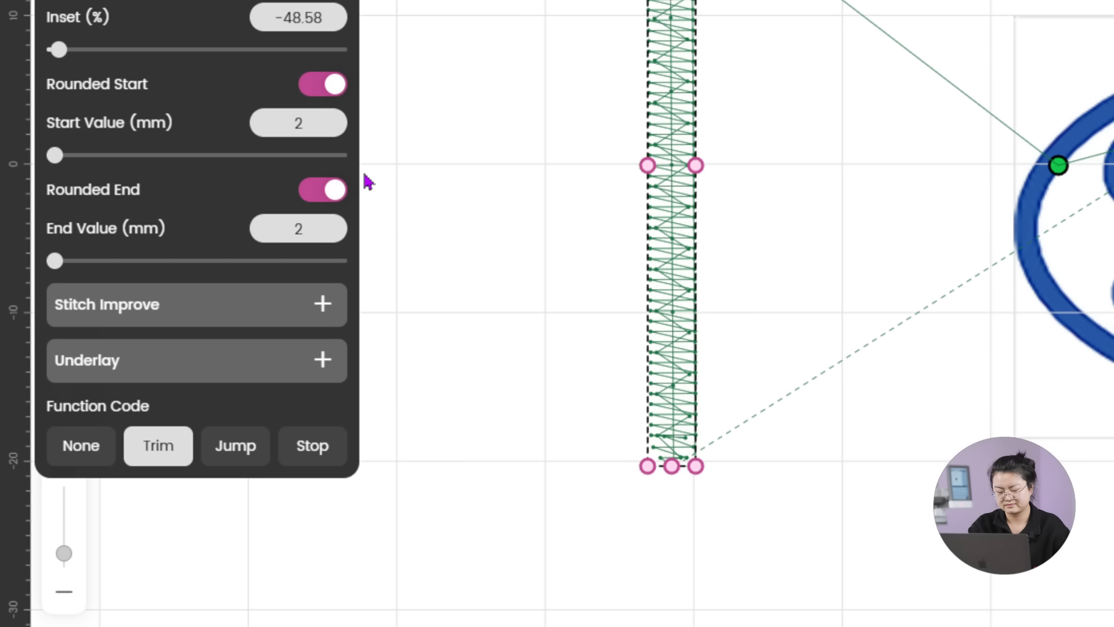
left_click(324, 88)
left_click(776, 13)
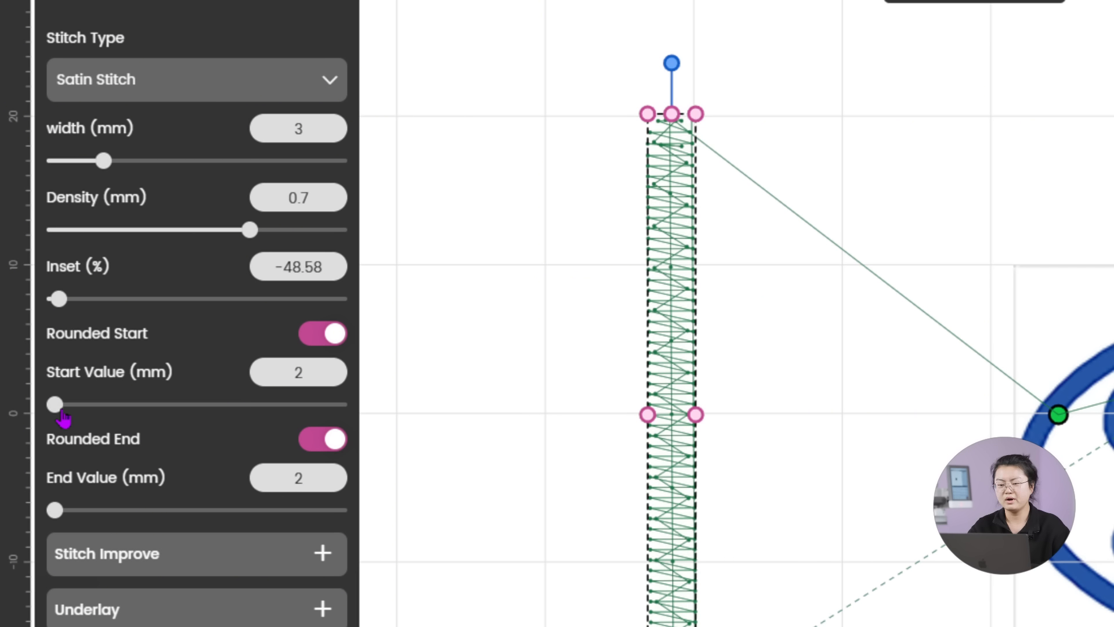
Try Rounded Start values of 10 mm and 8.71 mm on the vertical line, and switch off both rounded ends.
left_click_drag(60, 413, 347, 418)
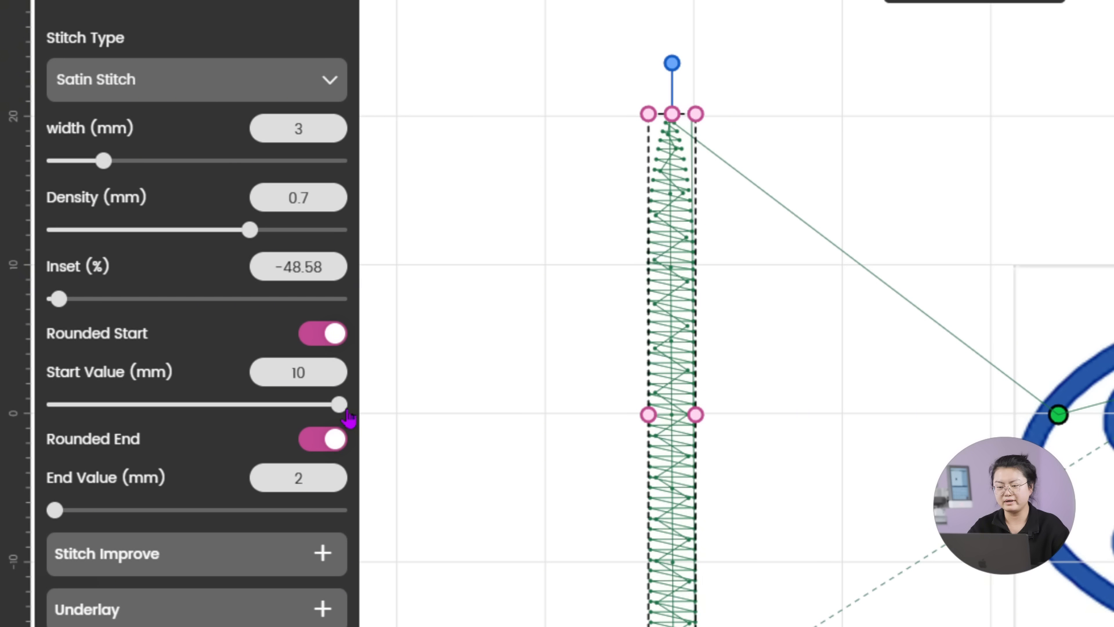
left_click_drag(338, 404, 296, 415)
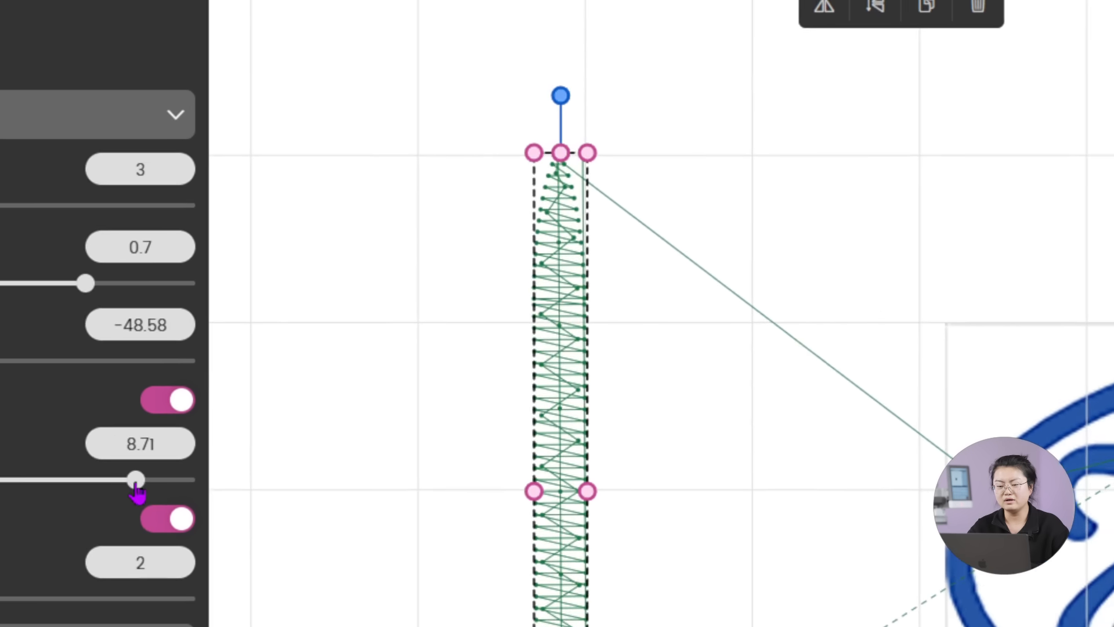
left_click_drag(136, 482, 0, 482)
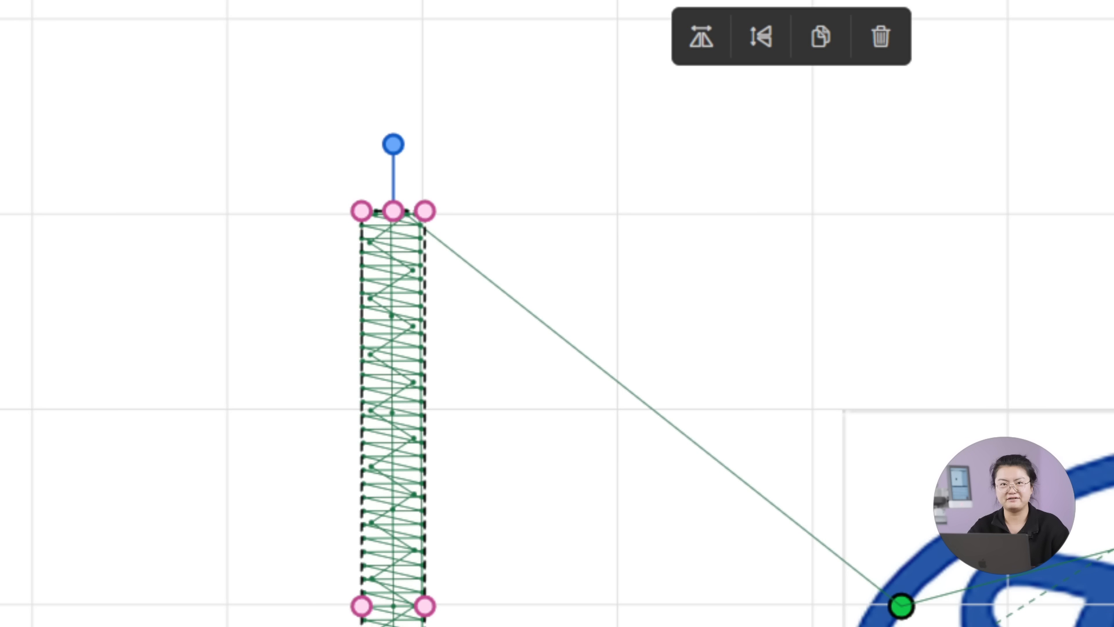
left_click(457, 373)
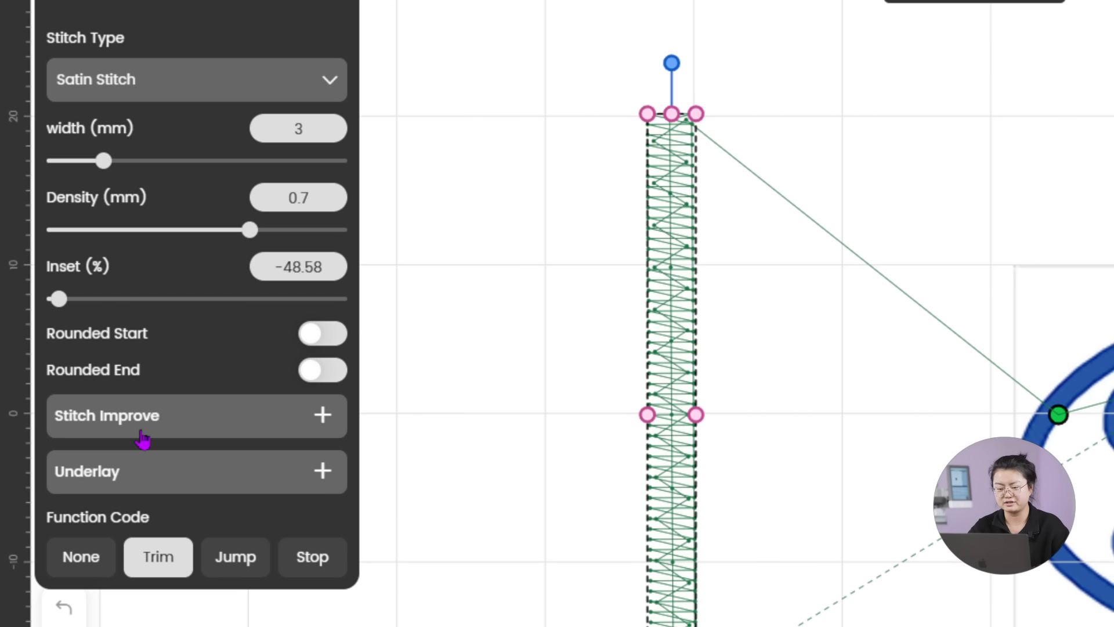
Try the Opens stitch improvement on the vertical line with Both, Side A and Side B, and turn it off again.
left_click(323, 421)
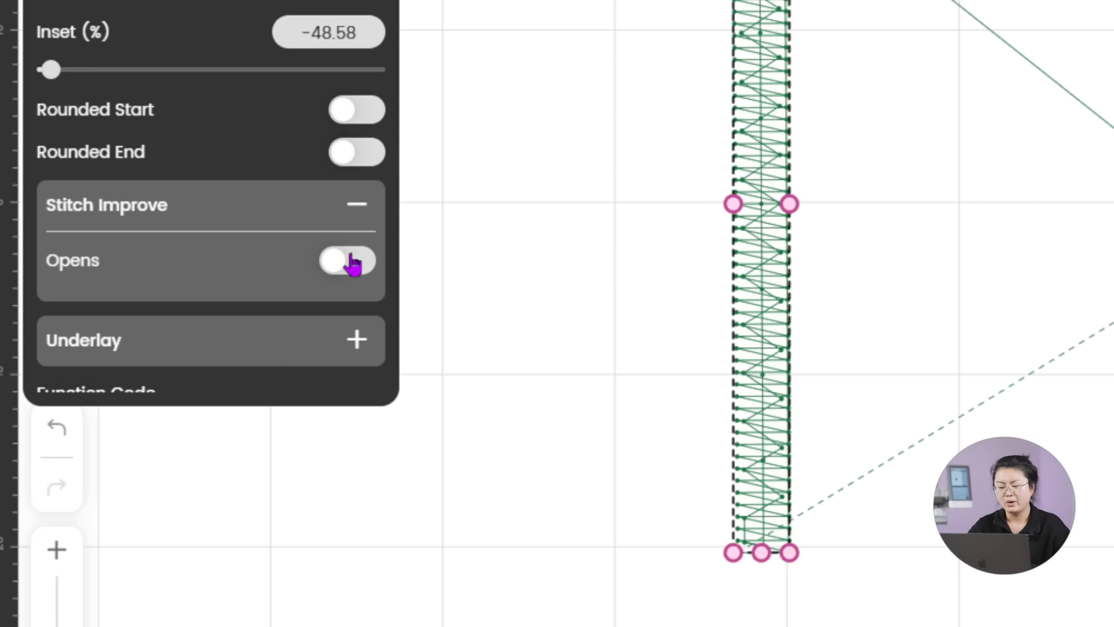
left_click(353, 262)
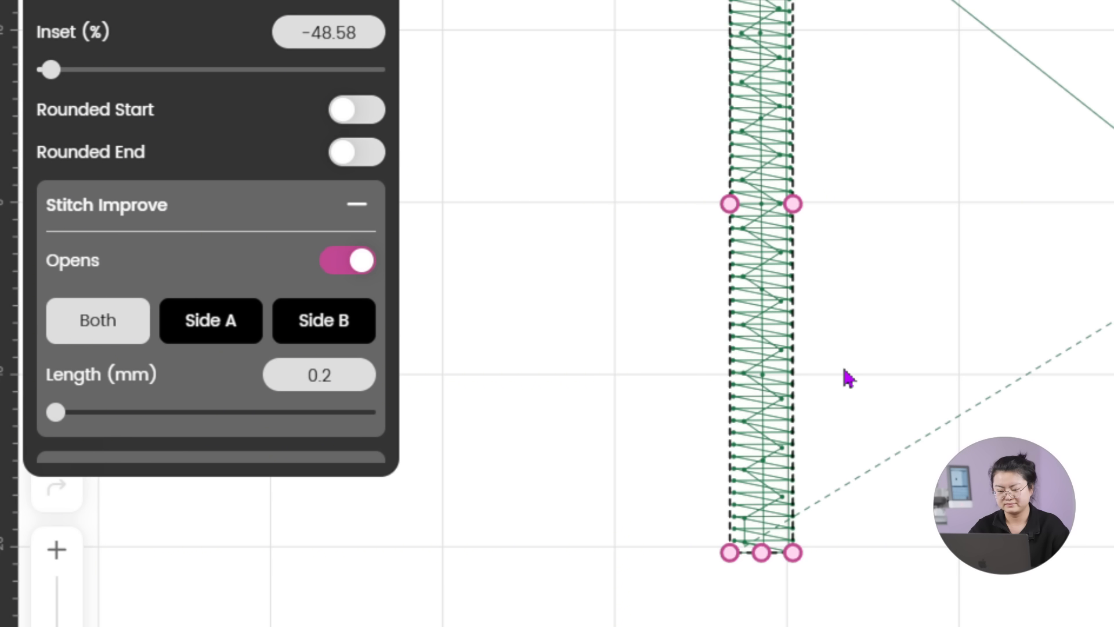
left_click(238, 332)
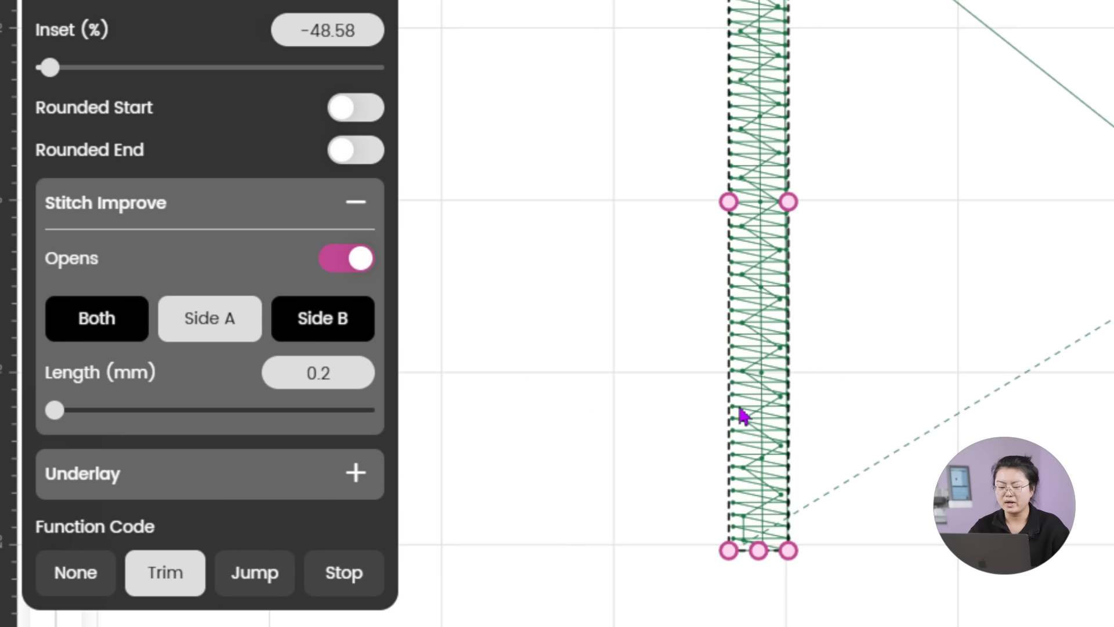
left_click(341, 322)
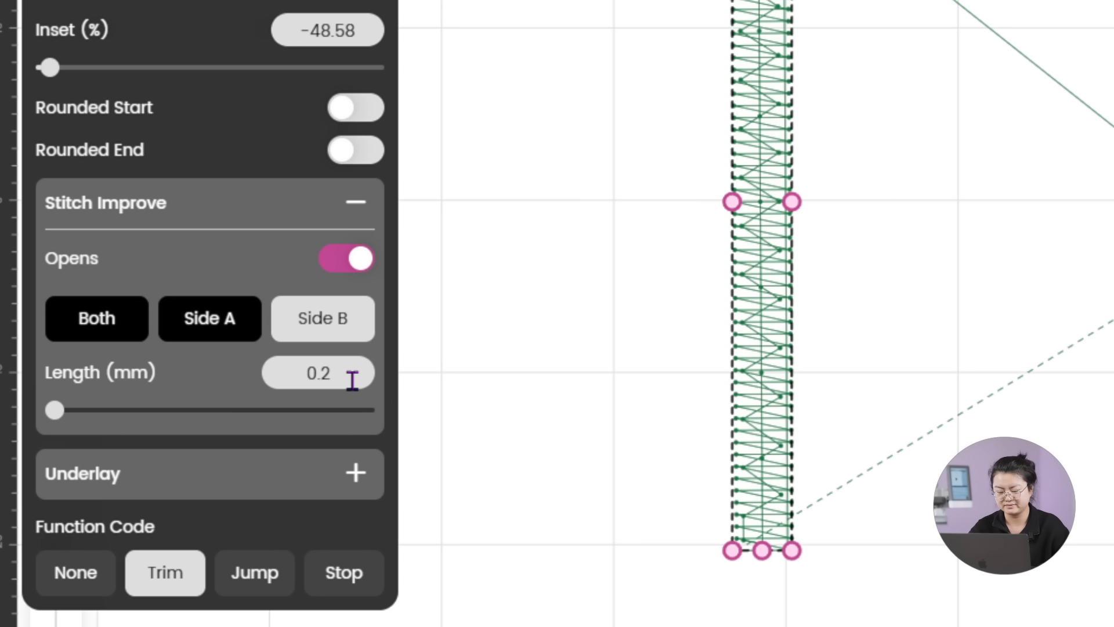
left_click(348, 258)
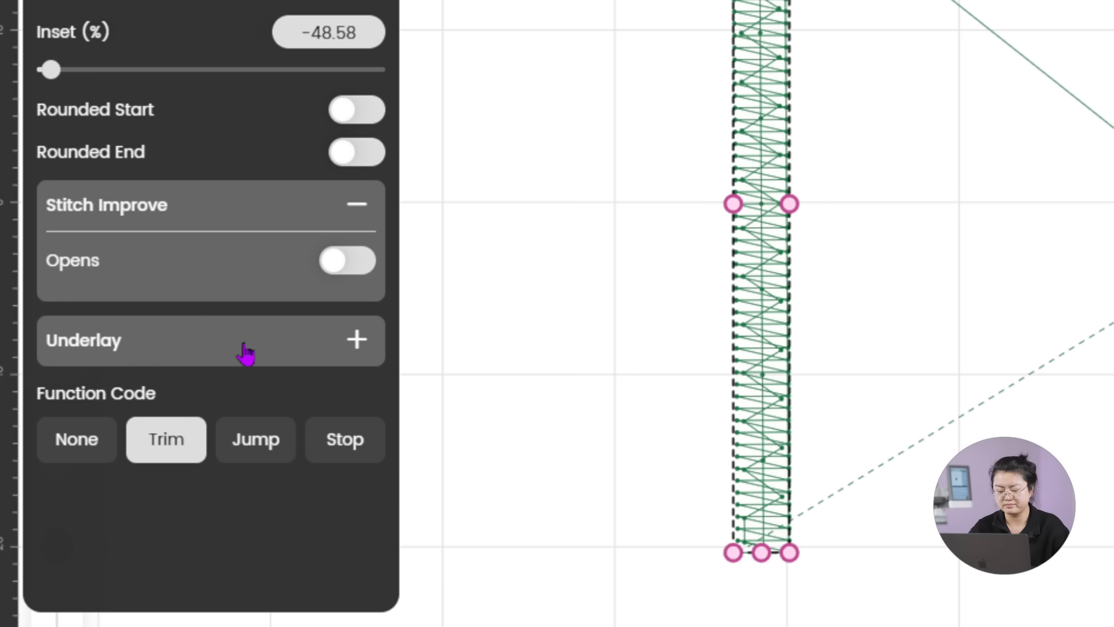
Try a second Contour underlay on the vertical line, and Contour as the first underlay with the second one on and off.
left_click(351, 348)
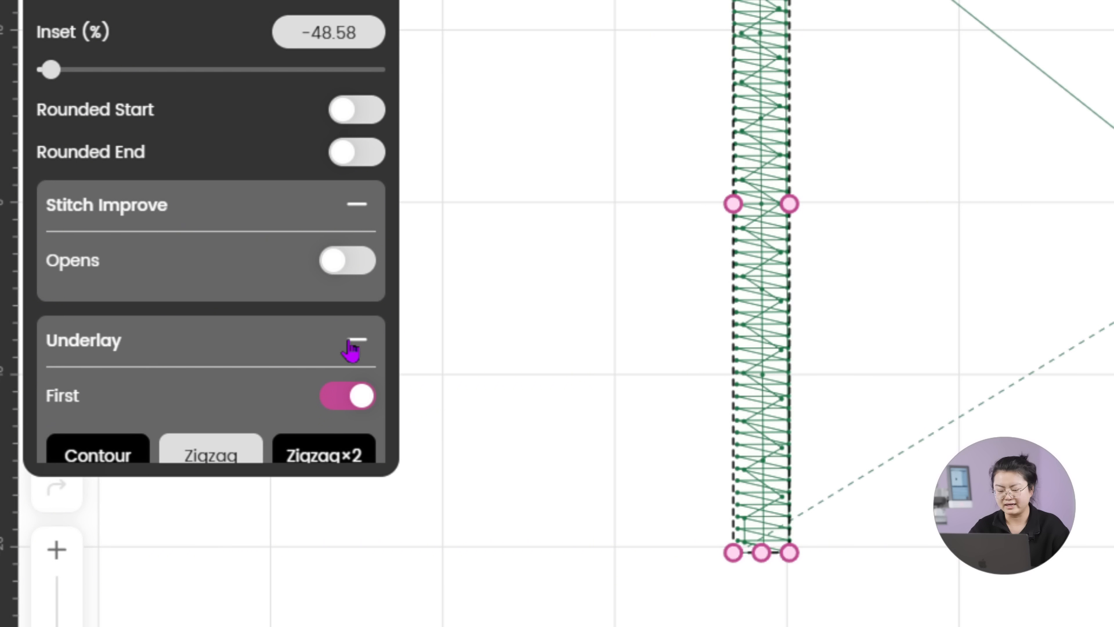
scroll(351, 348, "down", 3)
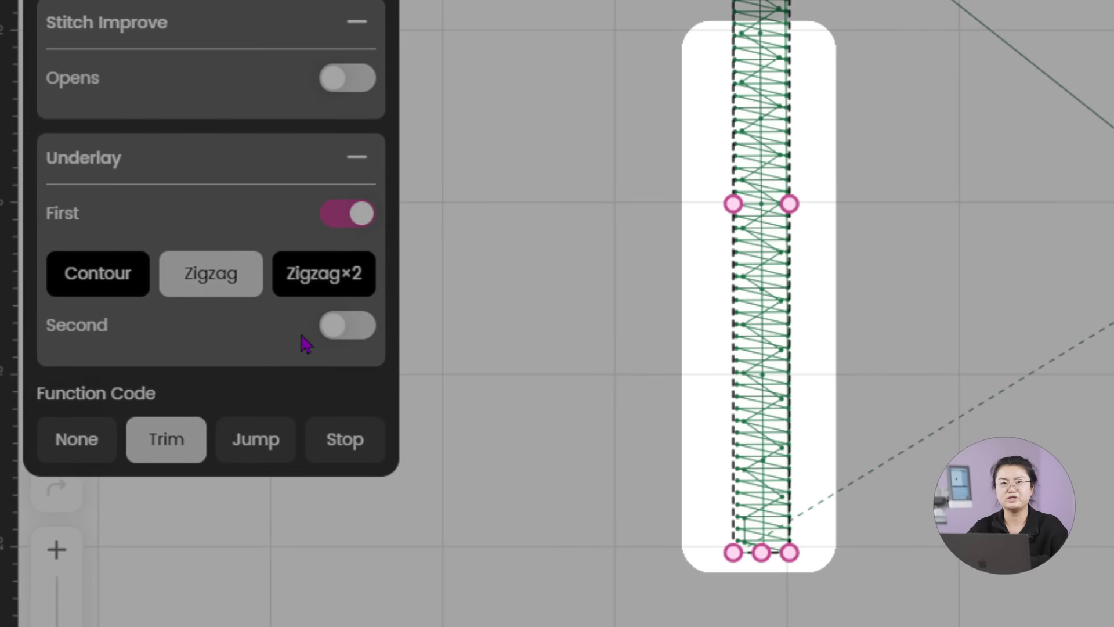
left_click(354, 326)
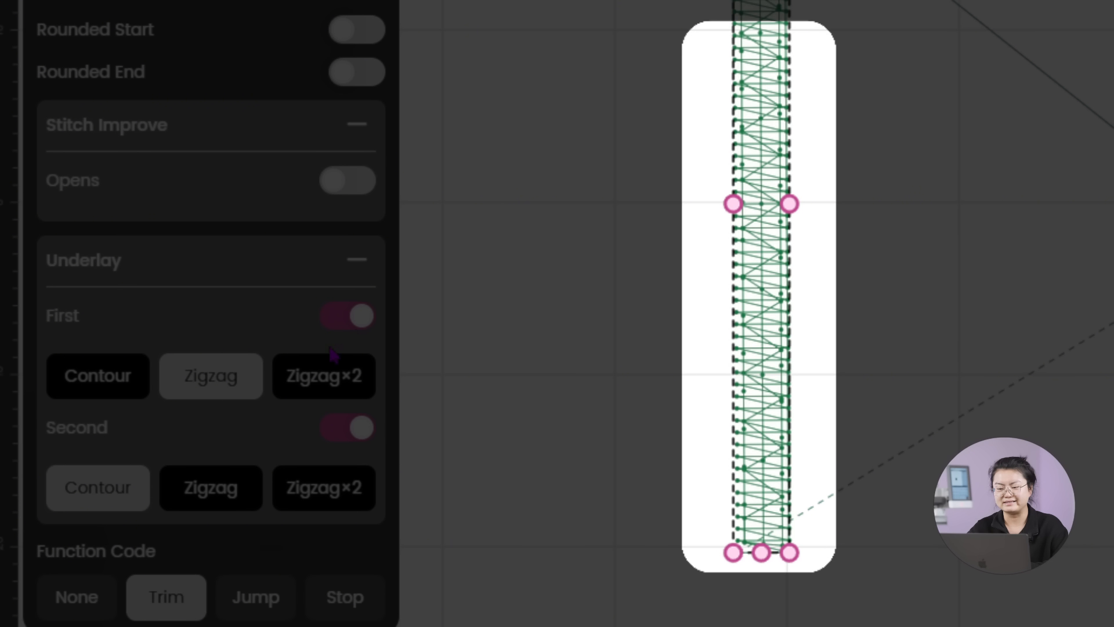
left_click(106, 387)
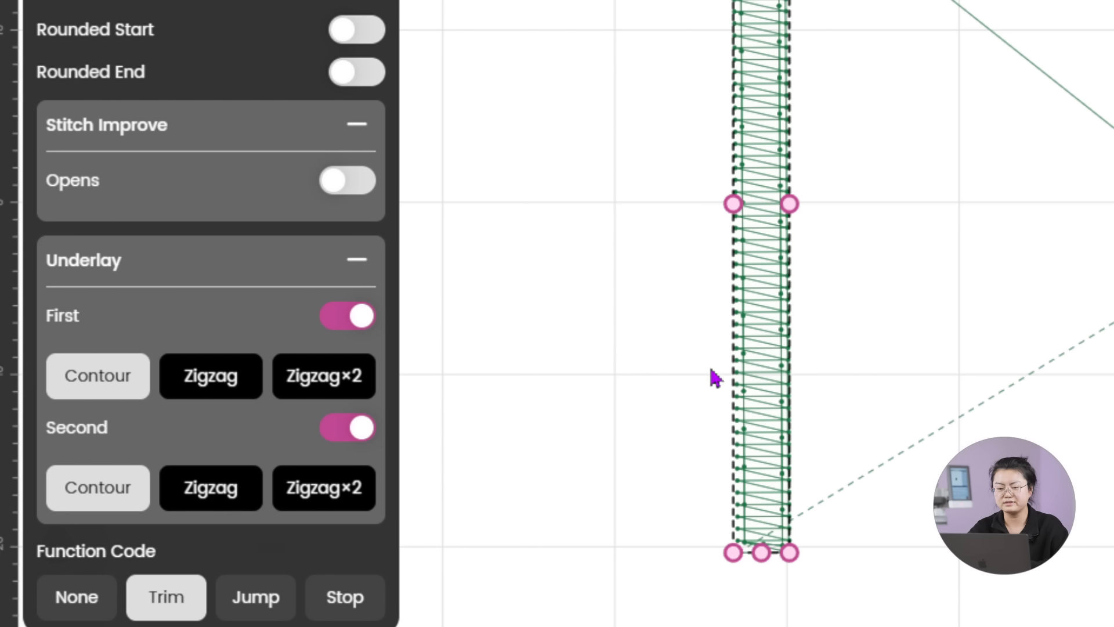
scroll(776, 366, "up", 3)
left_click_drag(774, 324, 947, 449)
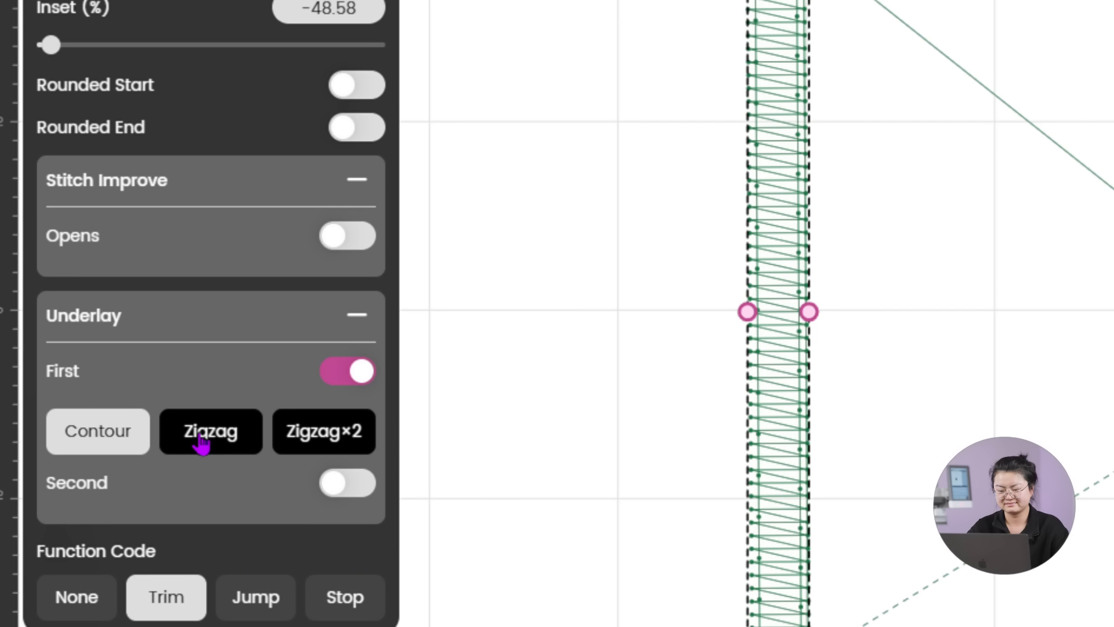
Try Zigzag and Zigzag×2 as the first underlay, and settle on Contour for the first and Zigzag for the second.
left_click(202, 444)
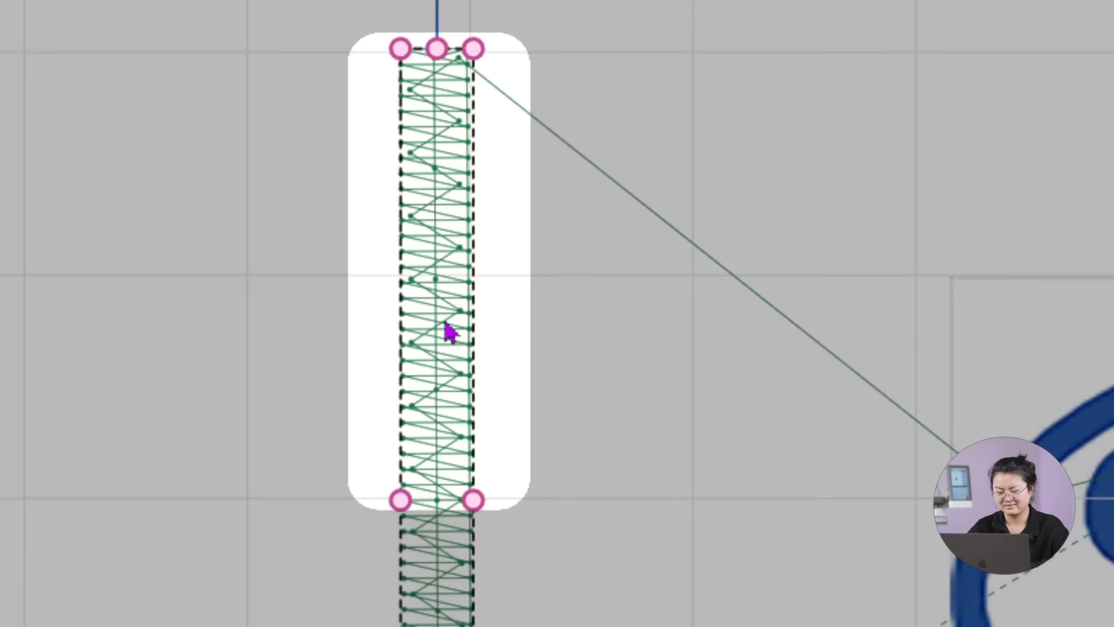
left_click(290, 417)
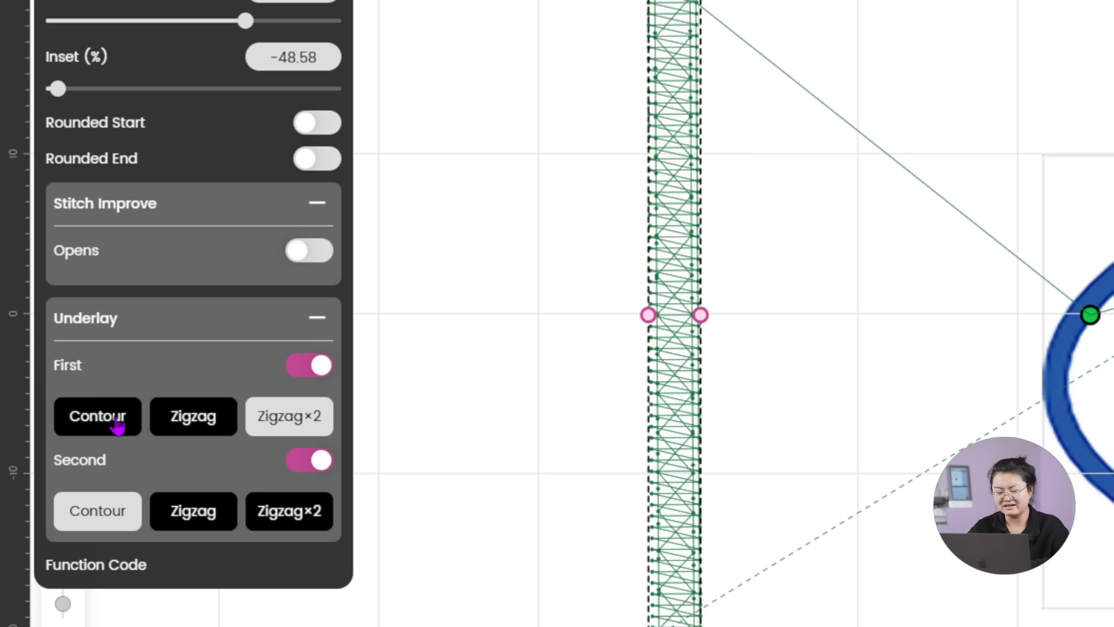
left_click(117, 425)
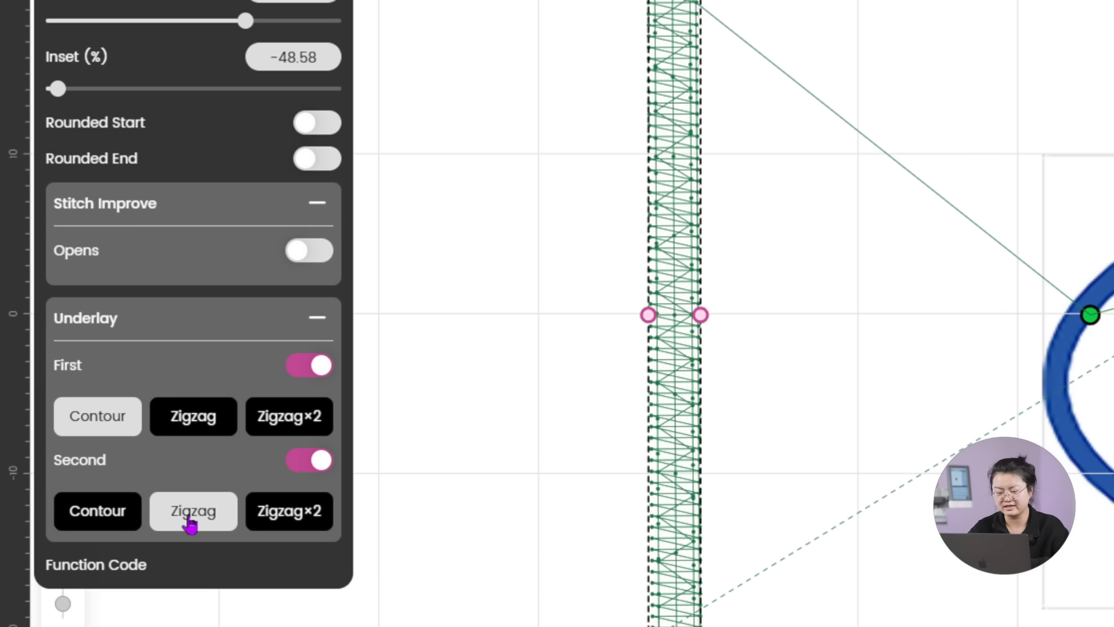
Turn on the display of function codes on the canvas.
scroll(188, 499, "down", 1)
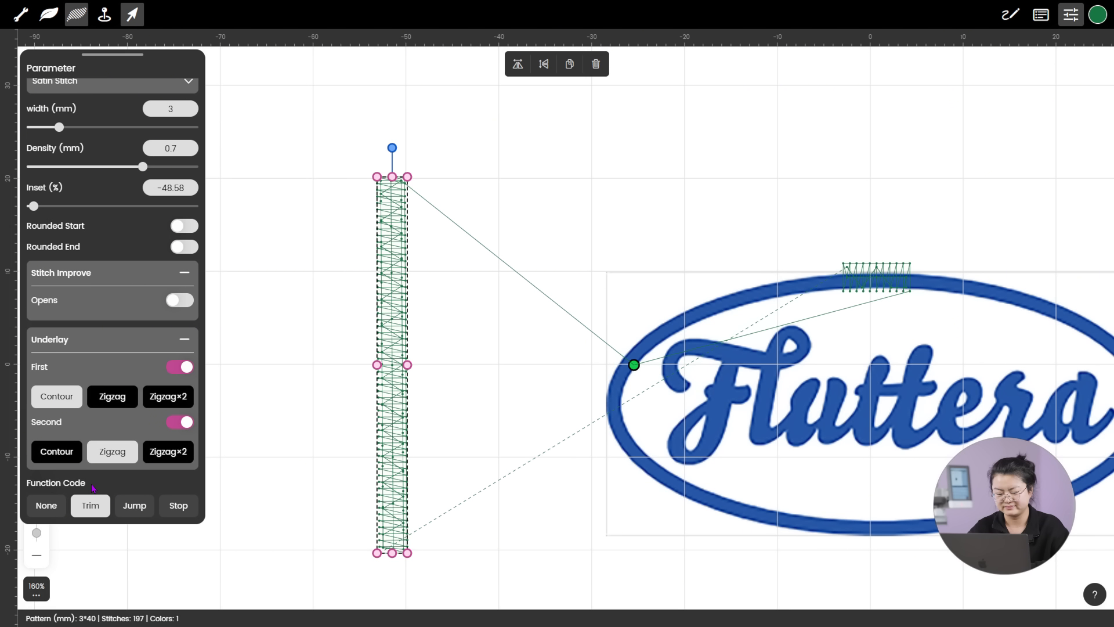
left_click(21, 14)
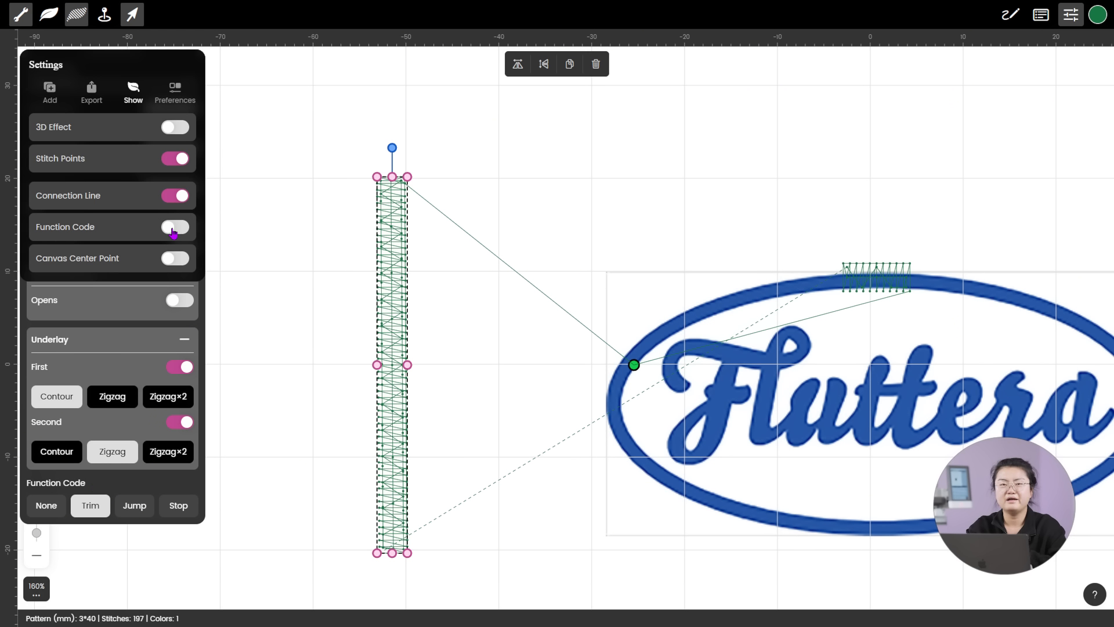
left_click(175, 230)
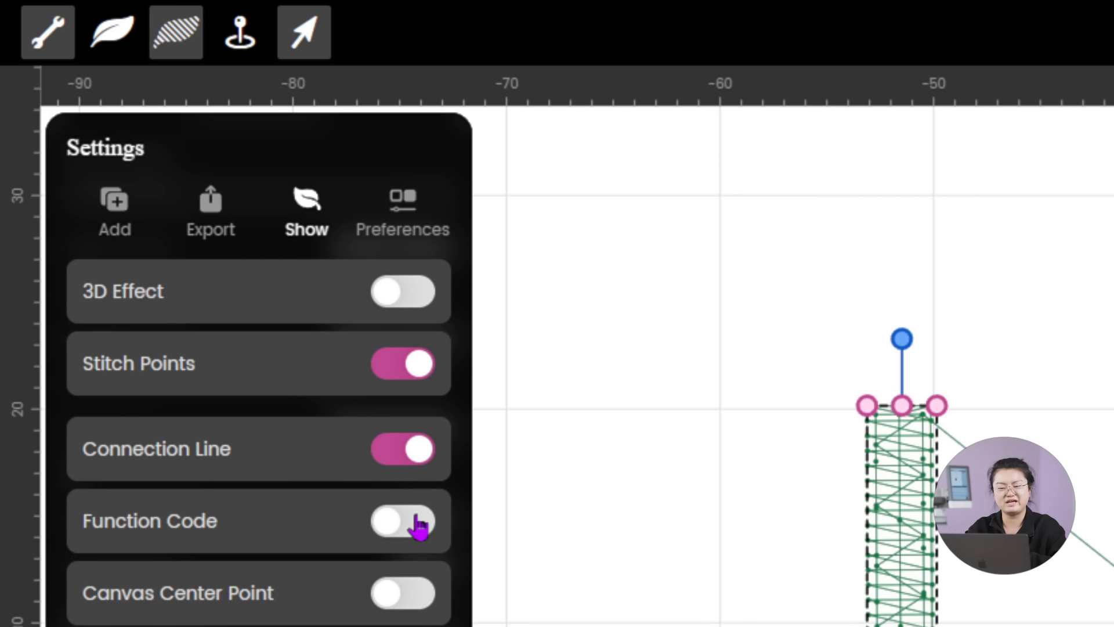
left_click(419, 525)
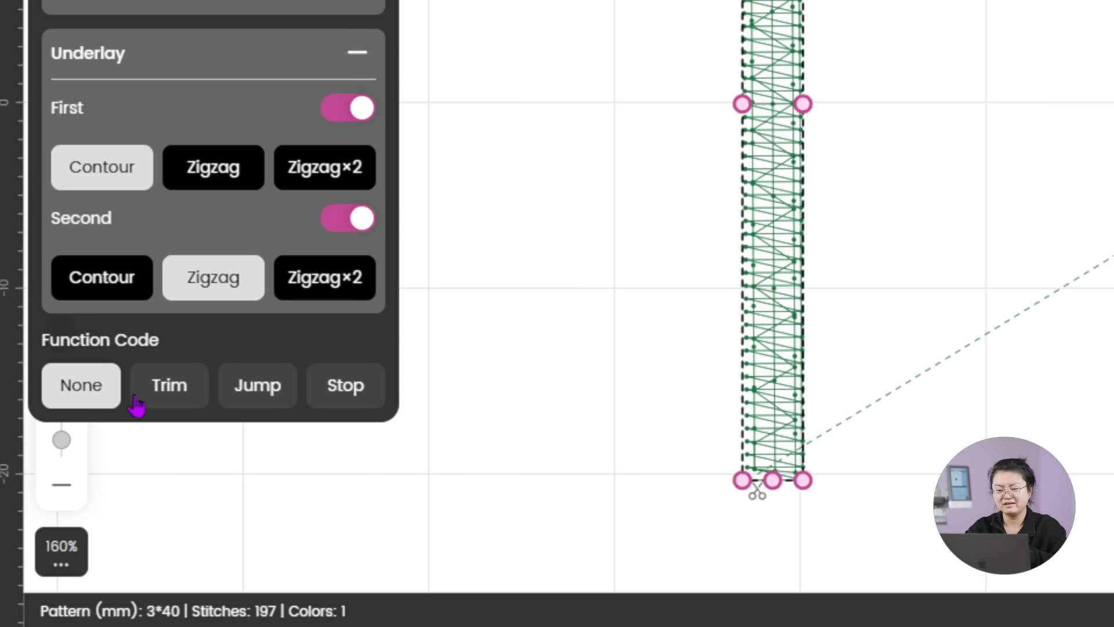
Try the Trim, Jump and Stop function codes on the vertical line and set it back to Trim.
left_click(180, 403)
left_click(278, 402)
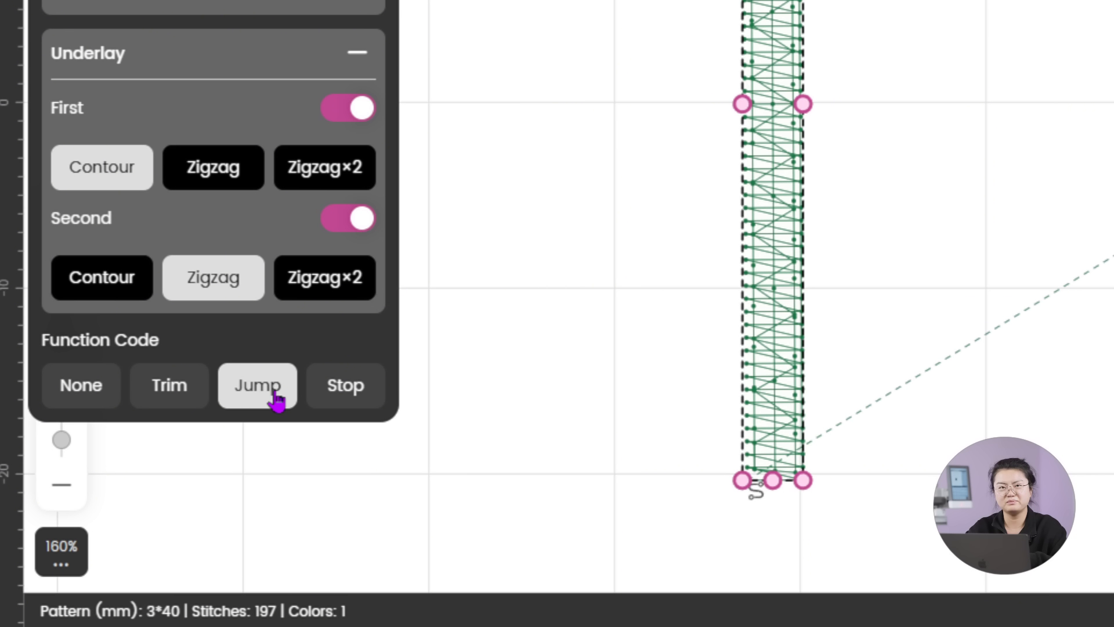
left_click(376, 399)
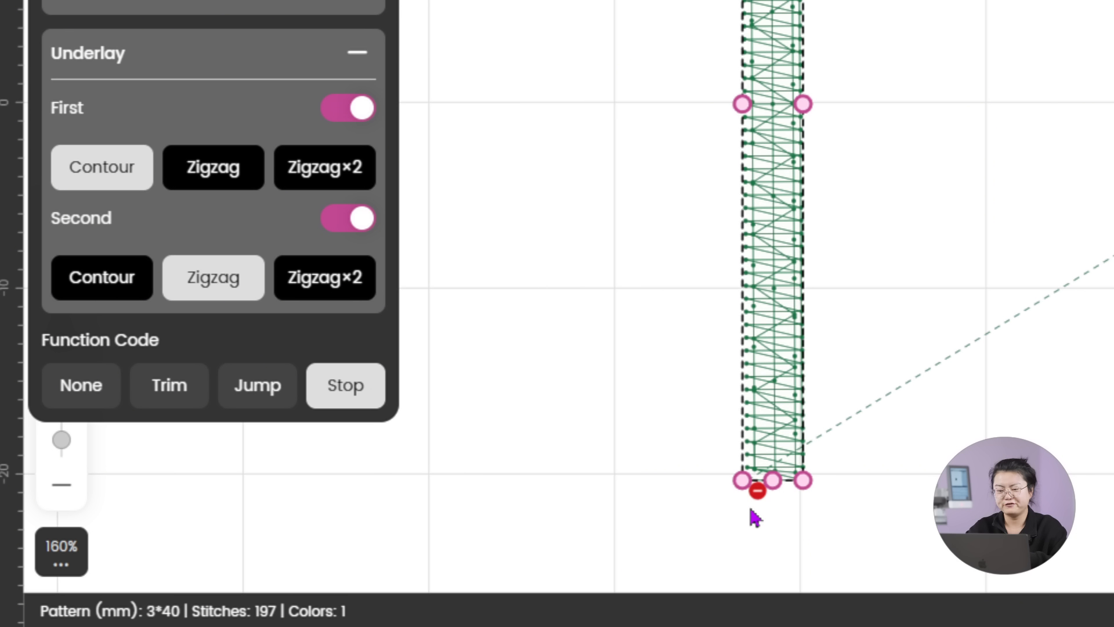
left_click(181, 398)
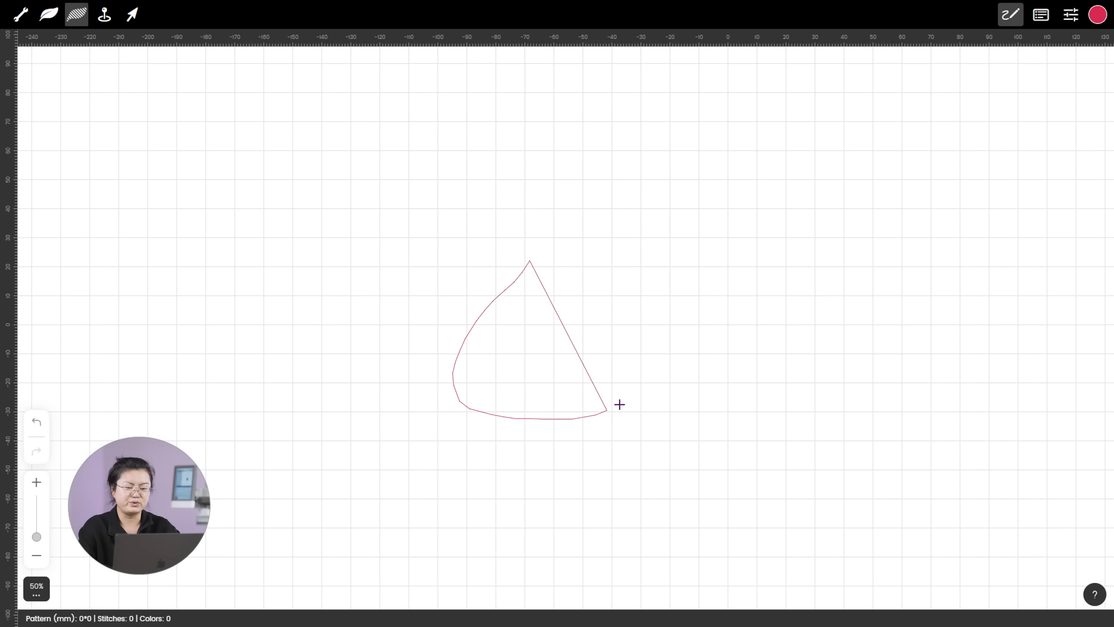
Draw a red freehand filled shape about 82 × 54 mm and try flipping it horizontally.
left_click_drag(619, 403, 695, 327)
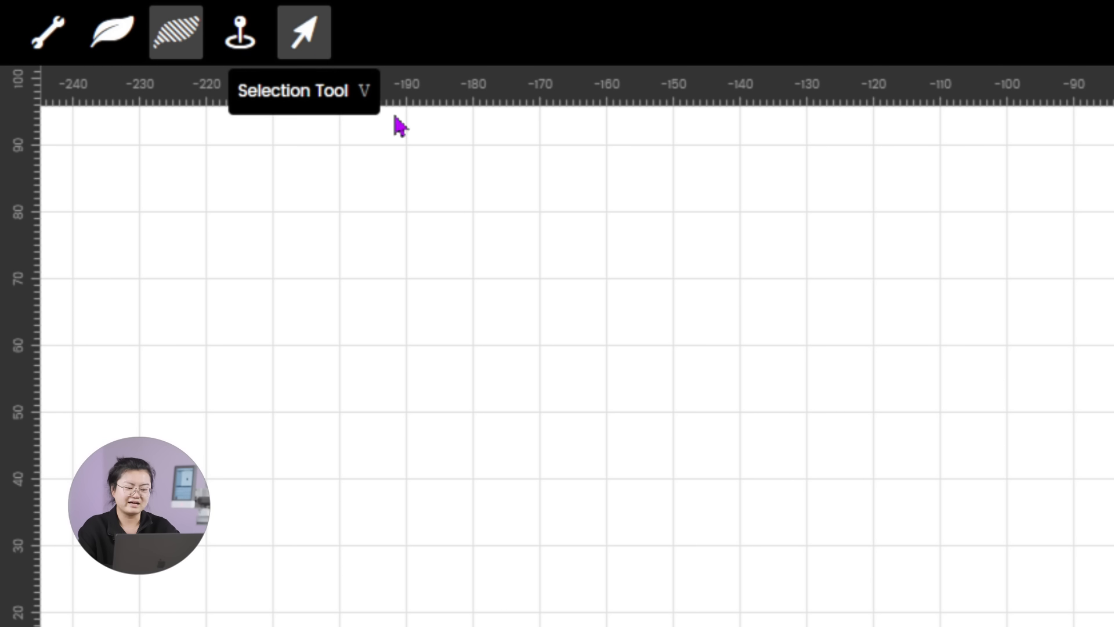
left_click(537, 442)
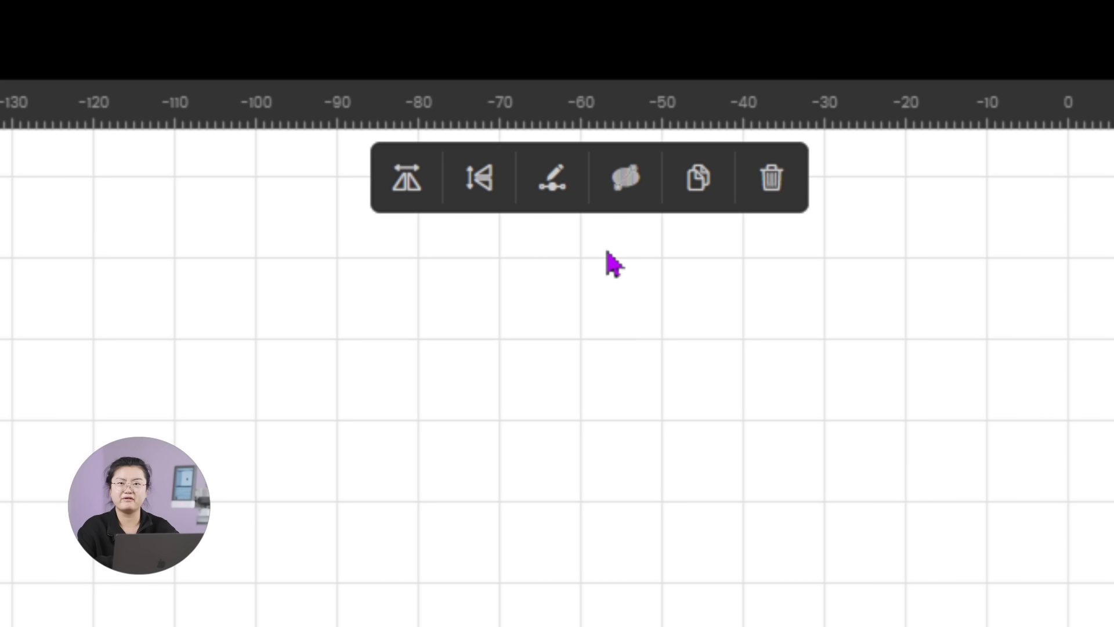
left_click(408, 187)
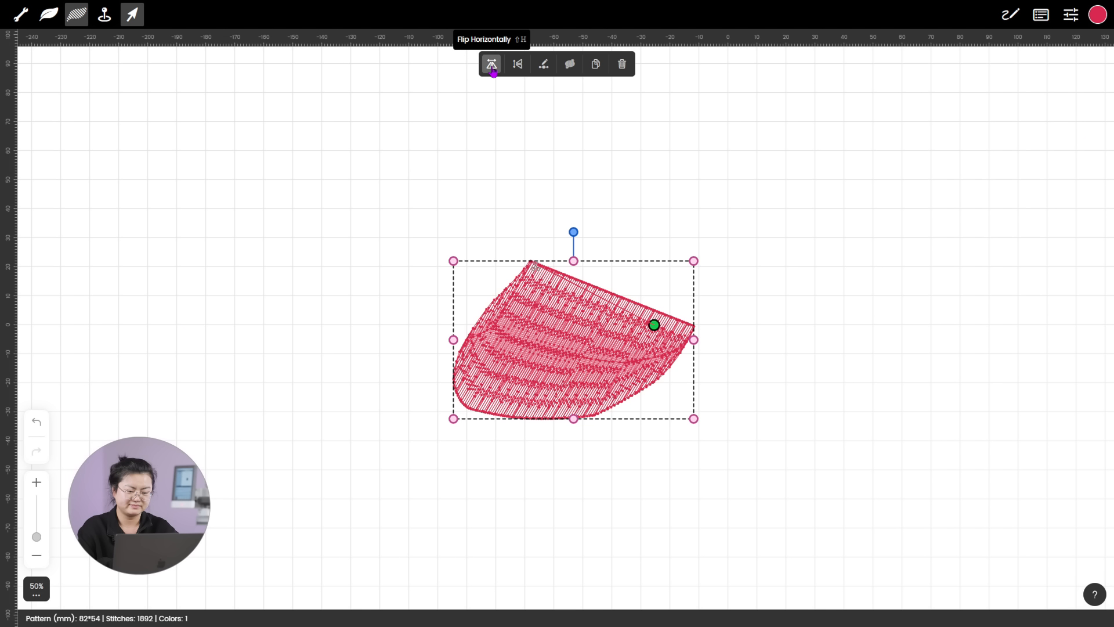
Try flipping the red filled shape vertically several times and return it to its starting orientation.
left_click(517, 64)
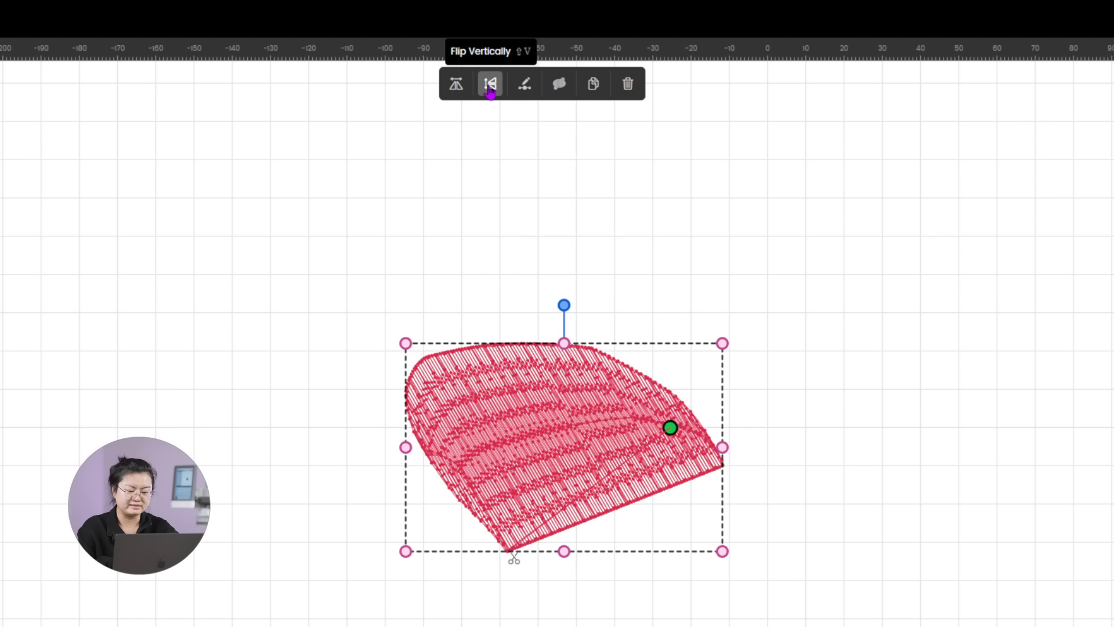
left_click(490, 91)
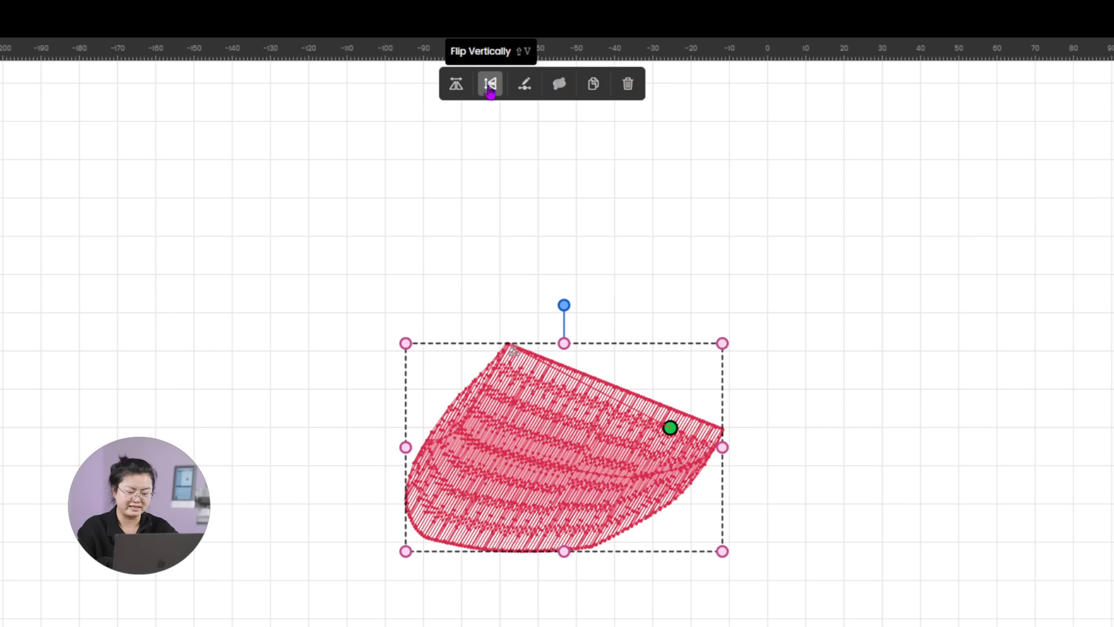
left_click(490, 92)
left_click(490, 91)
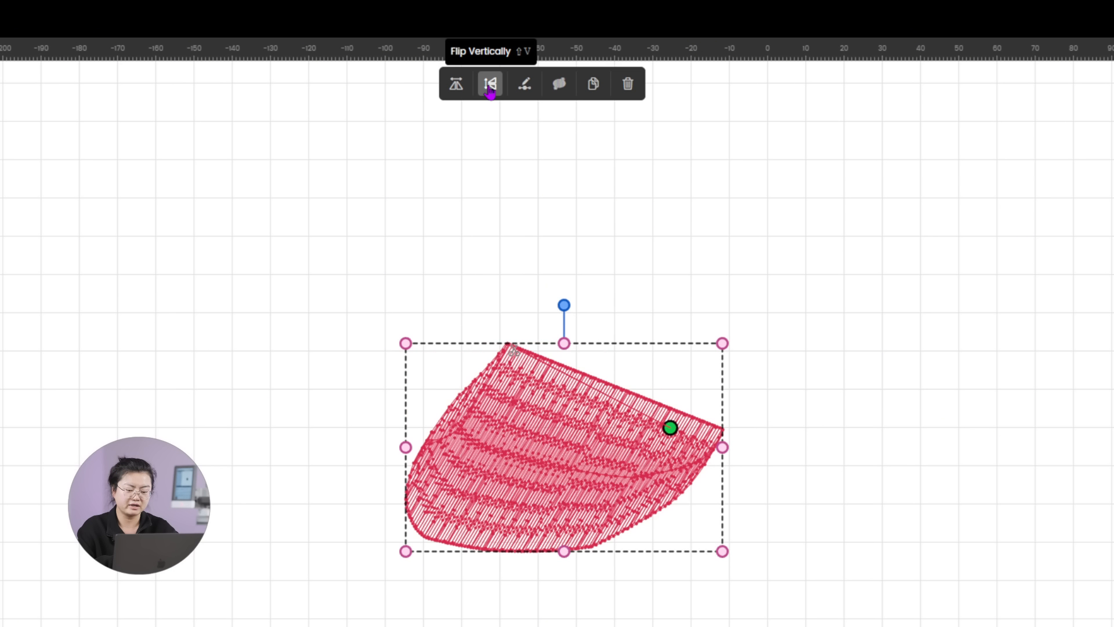
Edit the shape's nodes, moving its upper corner points so the straight upper edge becomes a rounded bulge.
left_click(524, 90)
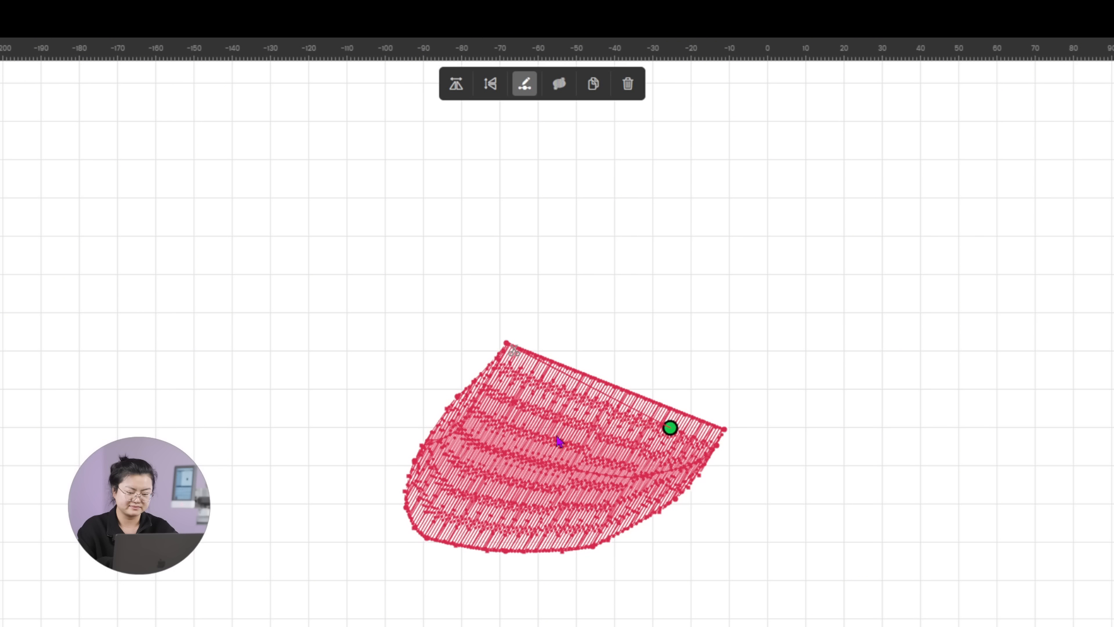
scroll(558, 441, "up", 2)
scroll(558, 441, "up", 1)
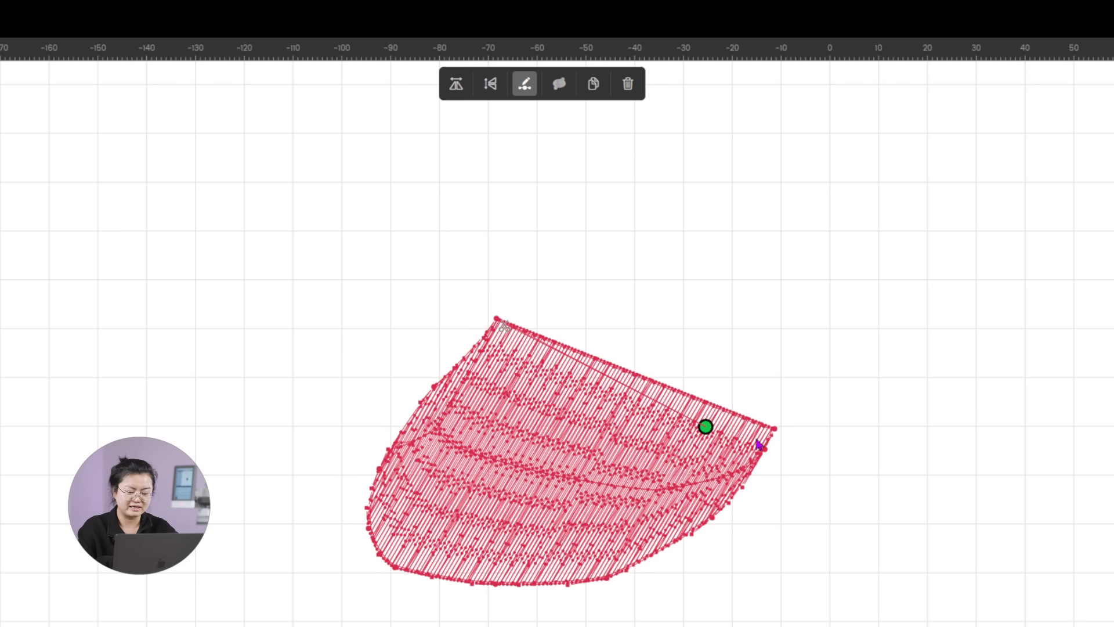
left_click_drag(498, 320, 598, 288)
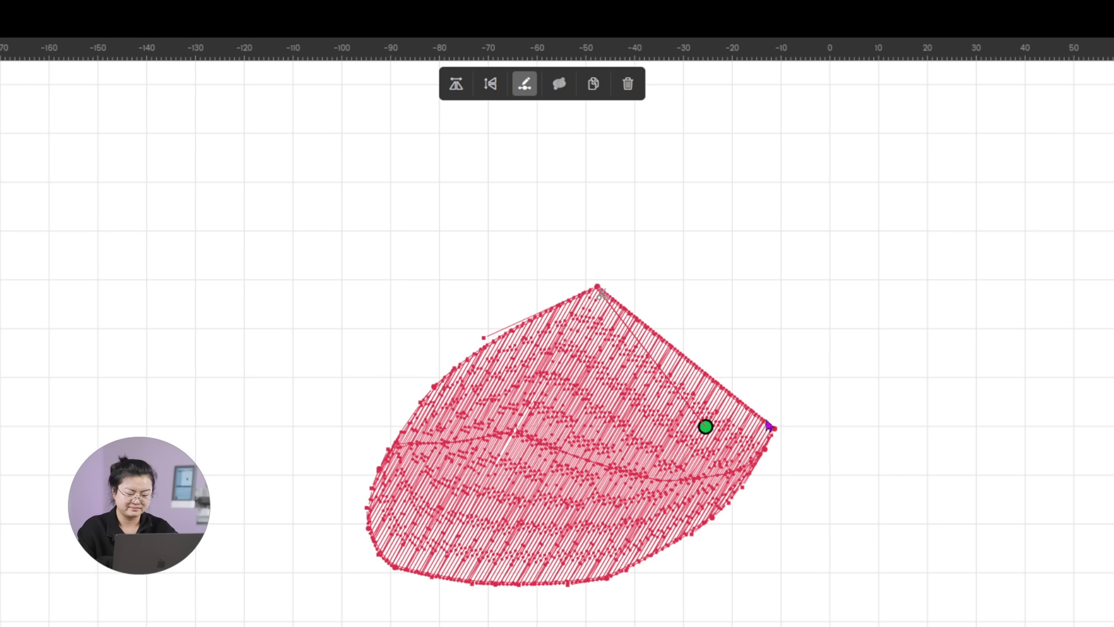
left_click_drag(774, 430, 621, 299)
mouse_move(766, 457)
left_mouse_down()
mouse_move(751, 505)
mouse_move(773, 472)
left_mouse_up()
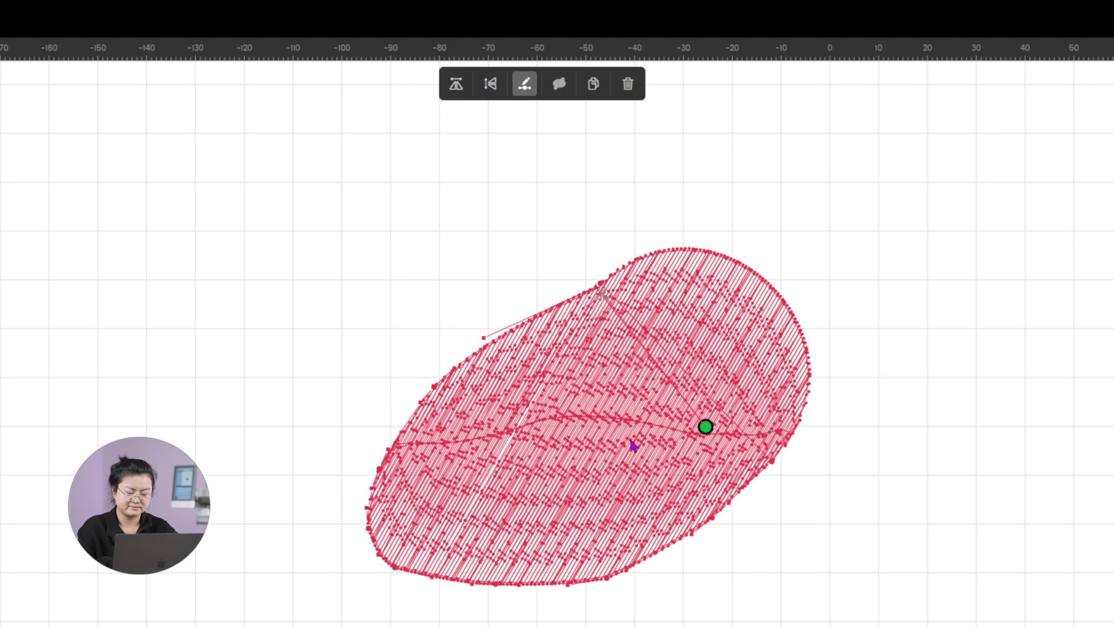
Rotate the stitch direction of the fill to about 158°.
left_click(559, 85)
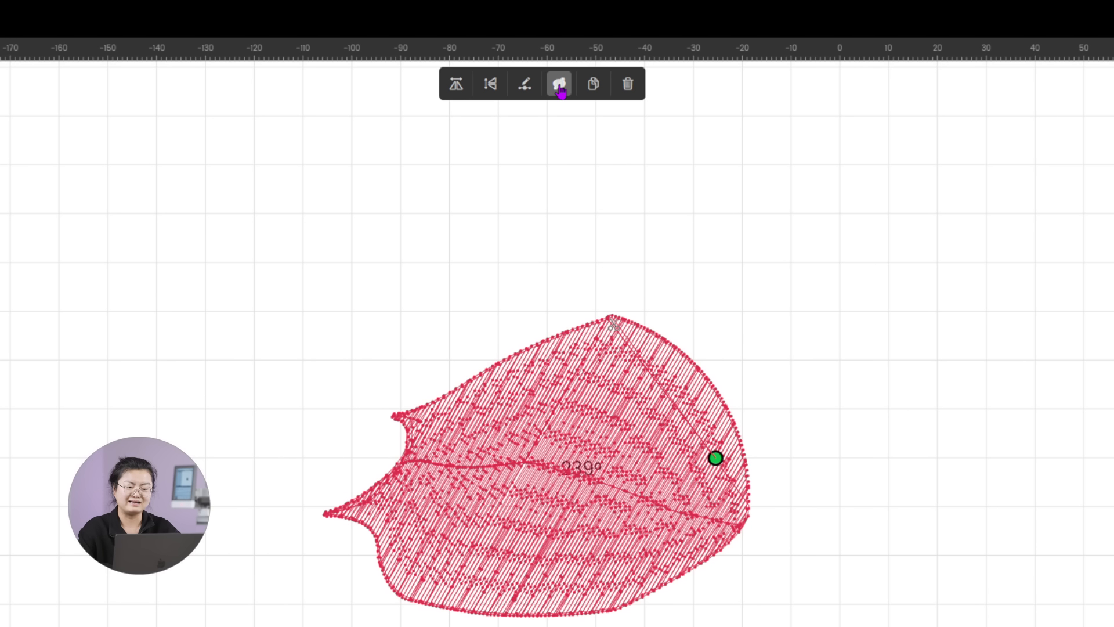
scroll(834, 485, "up", 3)
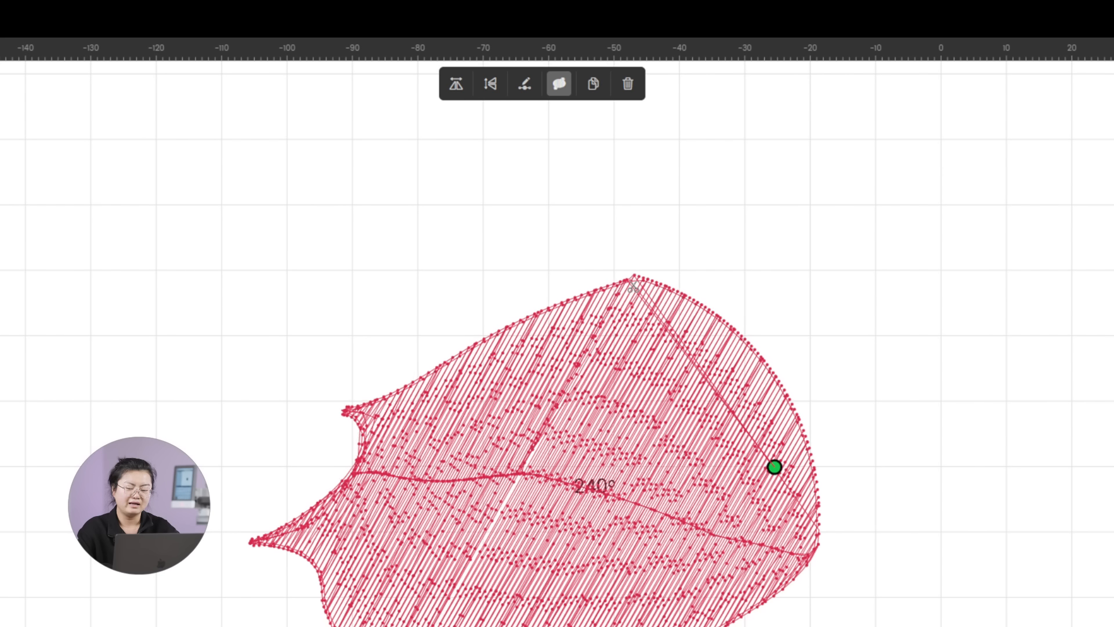
left_click_drag(568, 626, 515, 410)
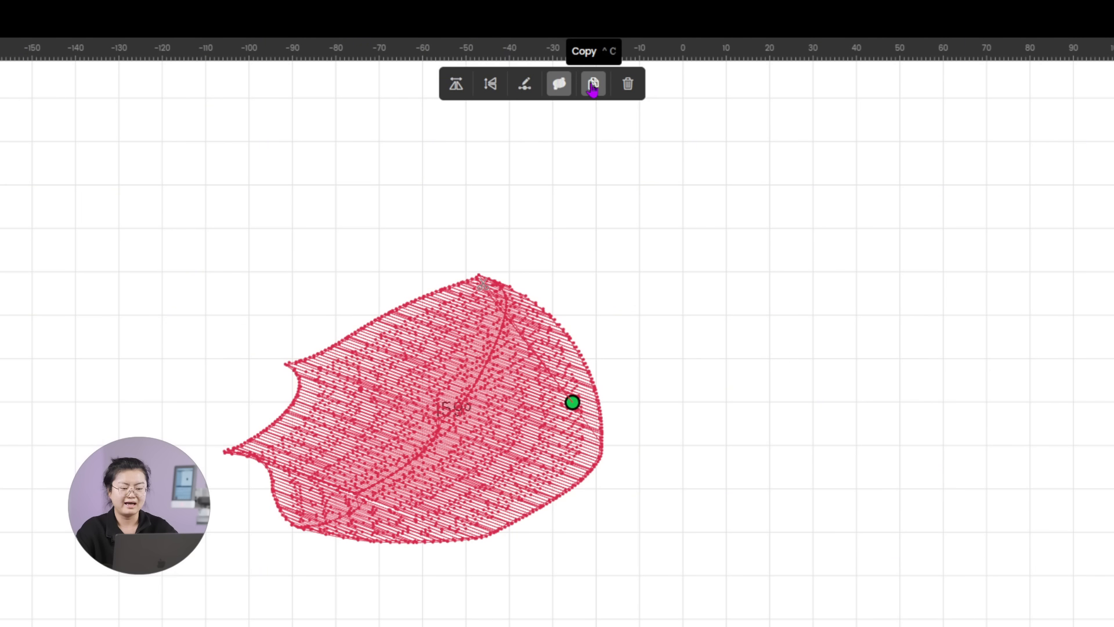
Duplicate the filled shape and place the copy to the right of the original.
left_click(593, 85)
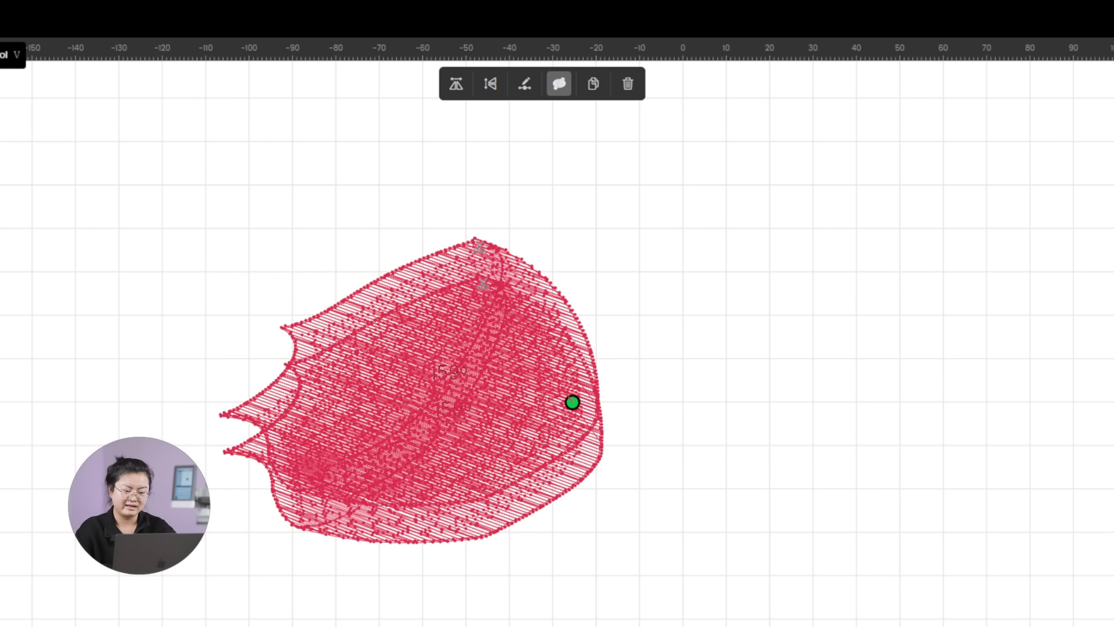
left_click_drag(505, 348, 858, 315)
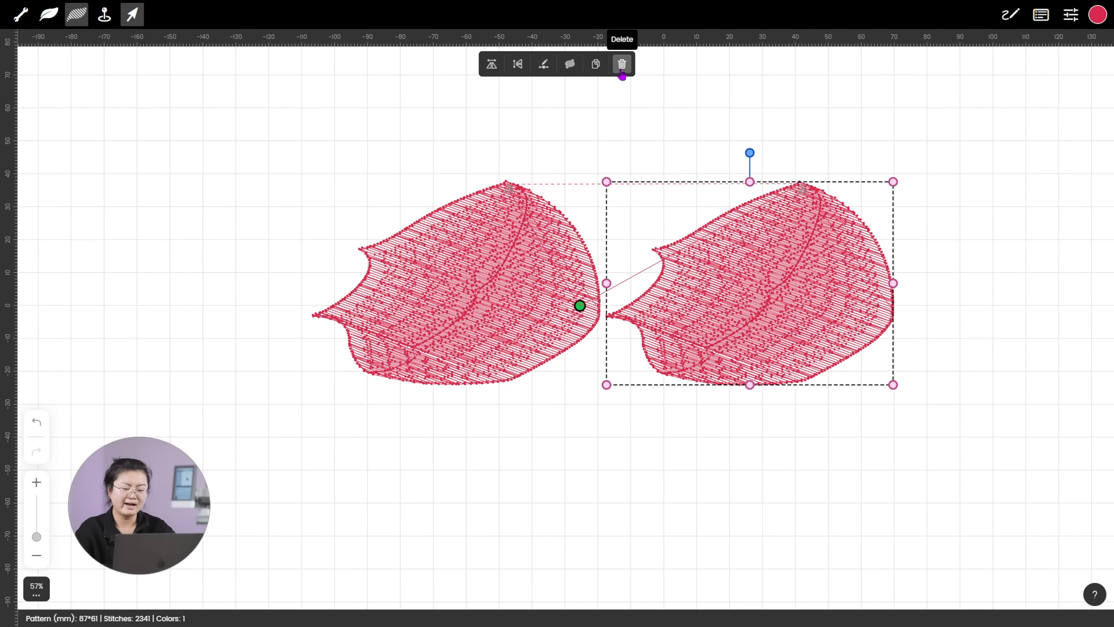
Try deleting the copied shape, then undo the deletion.
left_click(622, 73)
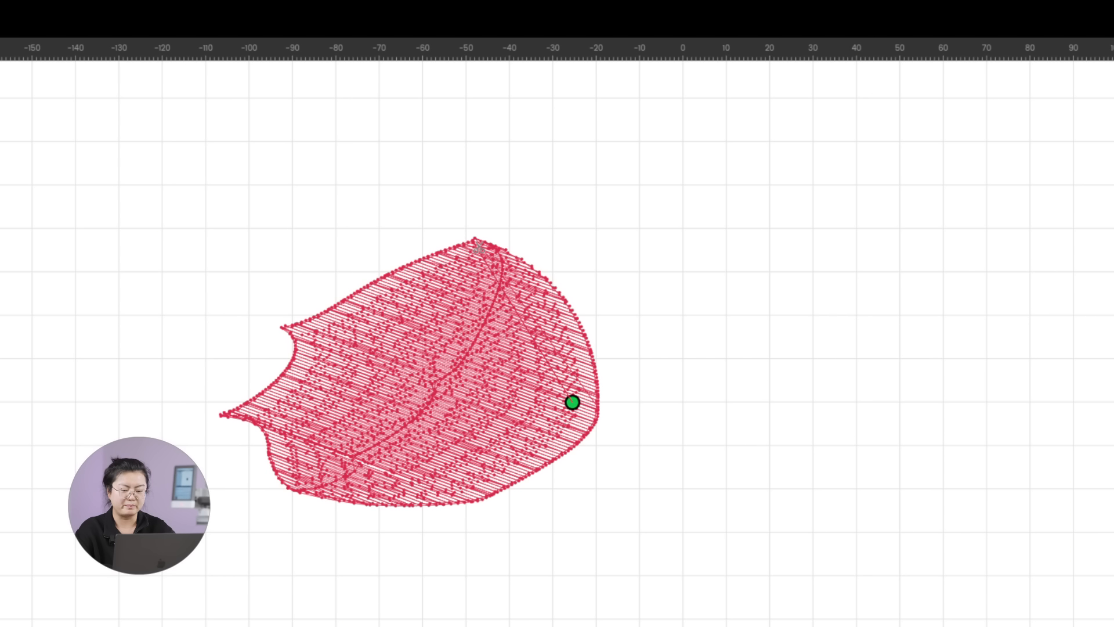
key("ctrl+z")
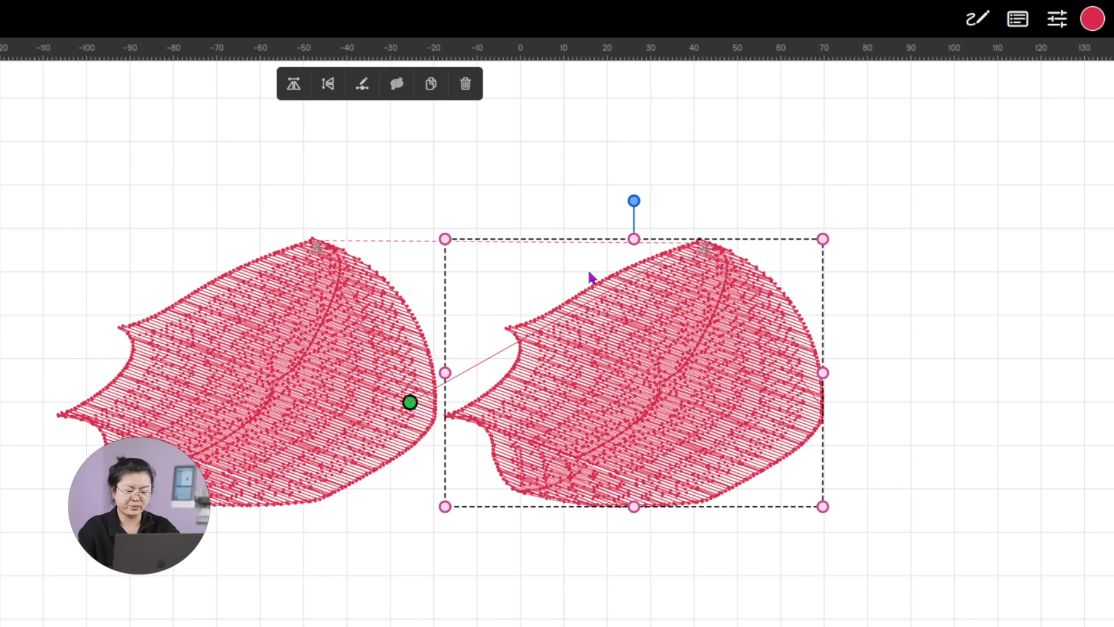
Show the individual shapes of the Richword colour in the stitch list, select both and group them.
left_click(1021, 23)
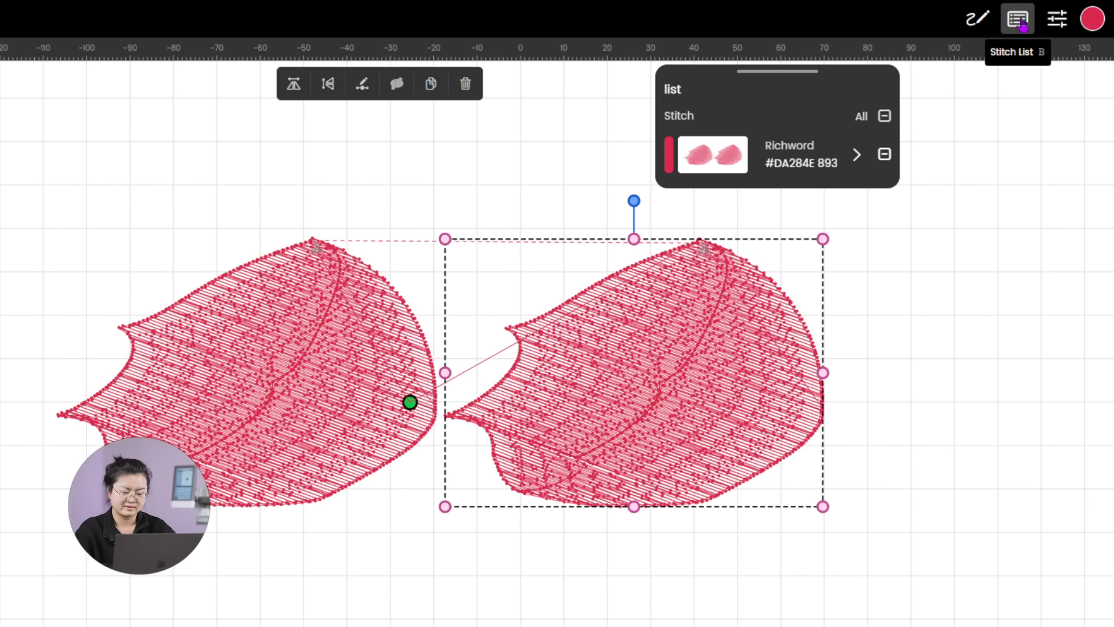
left_click(857, 156)
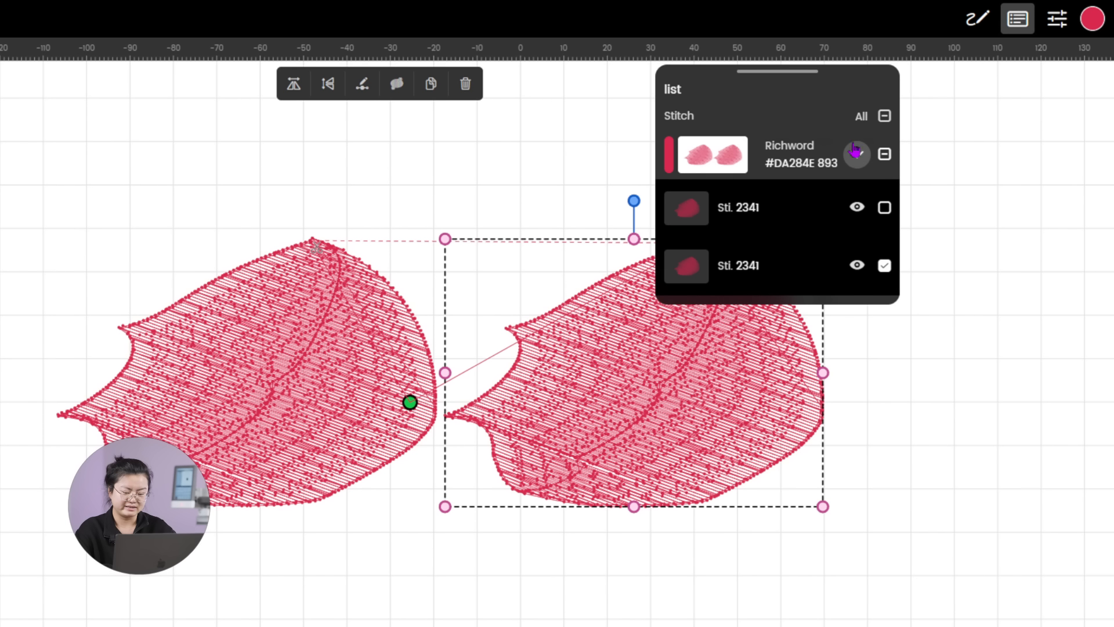
left_click_drag(810, 99, 995, 109)
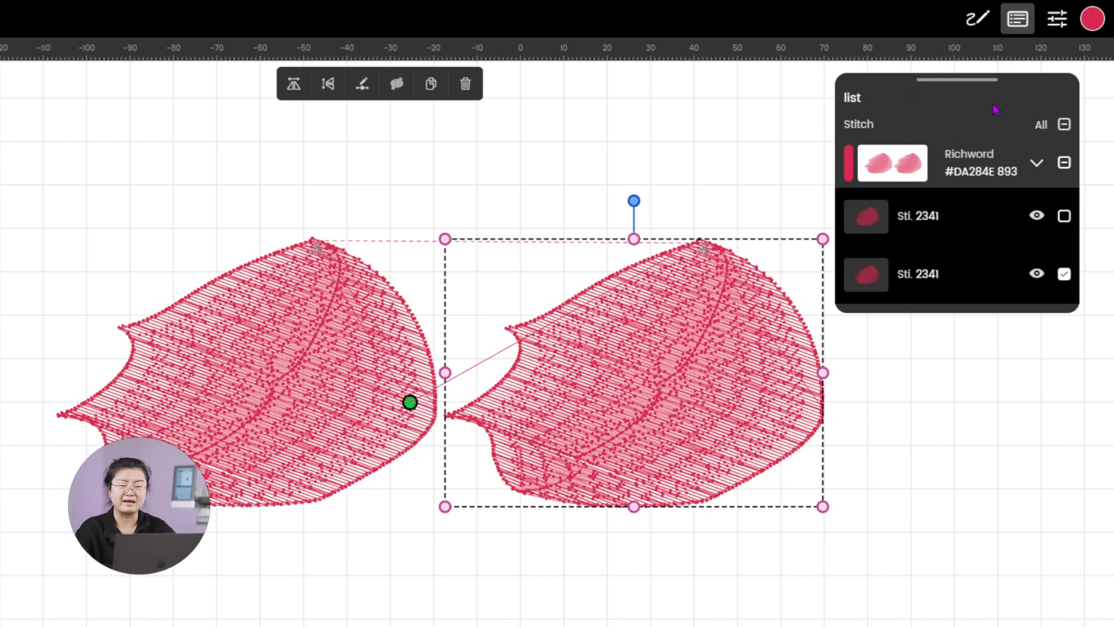
left_click(1064, 216)
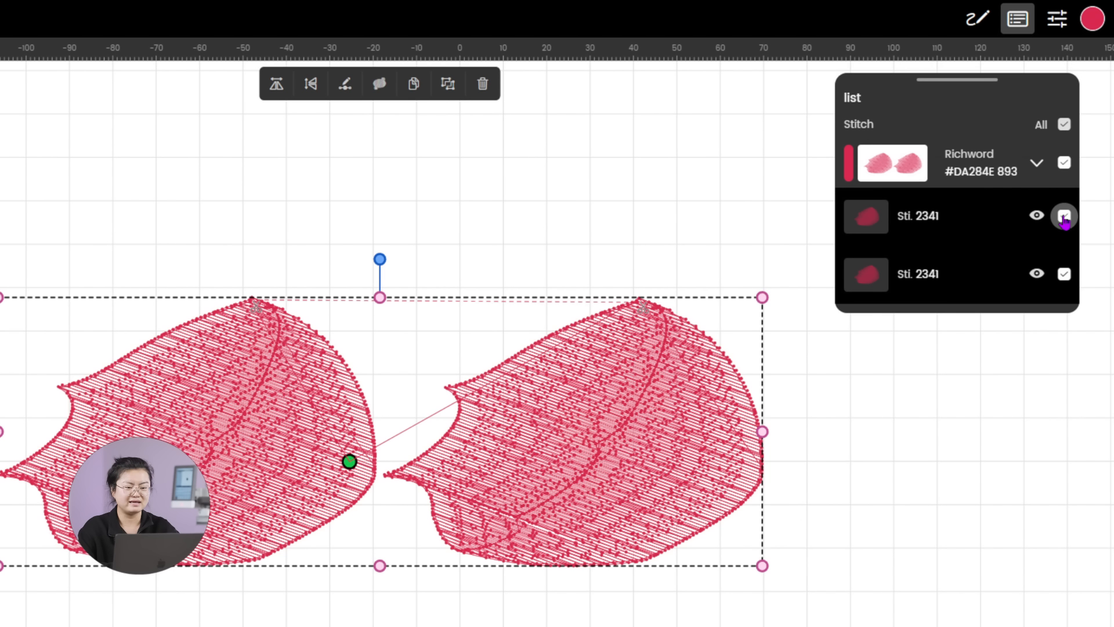
left_click(448, 95)
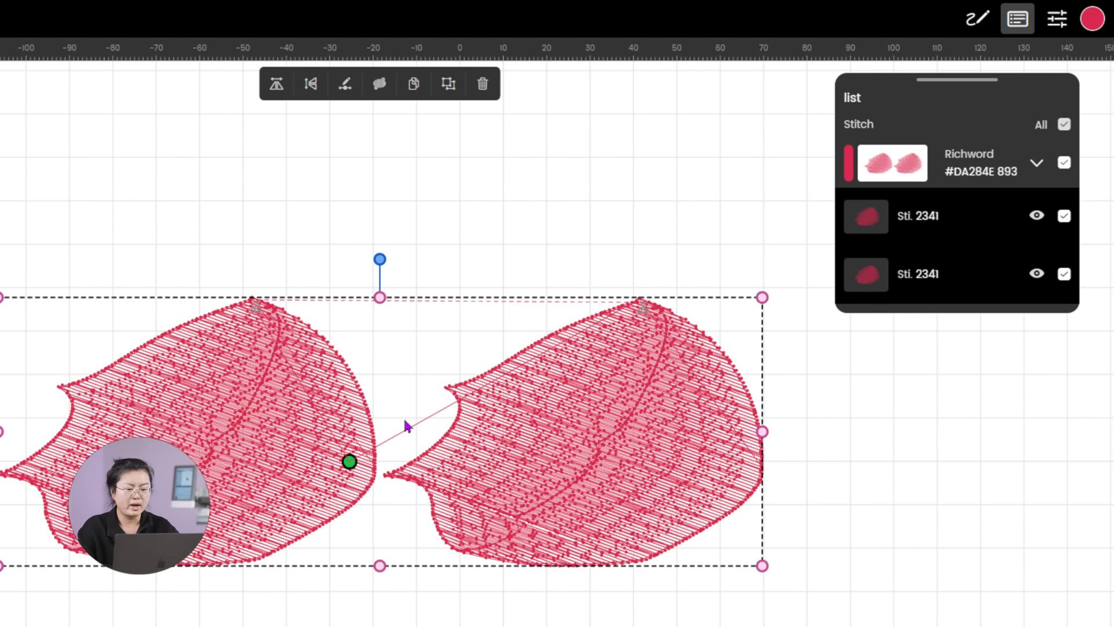
Move the two grouped shapes around the canvas as one object.
left_click(452, 282)
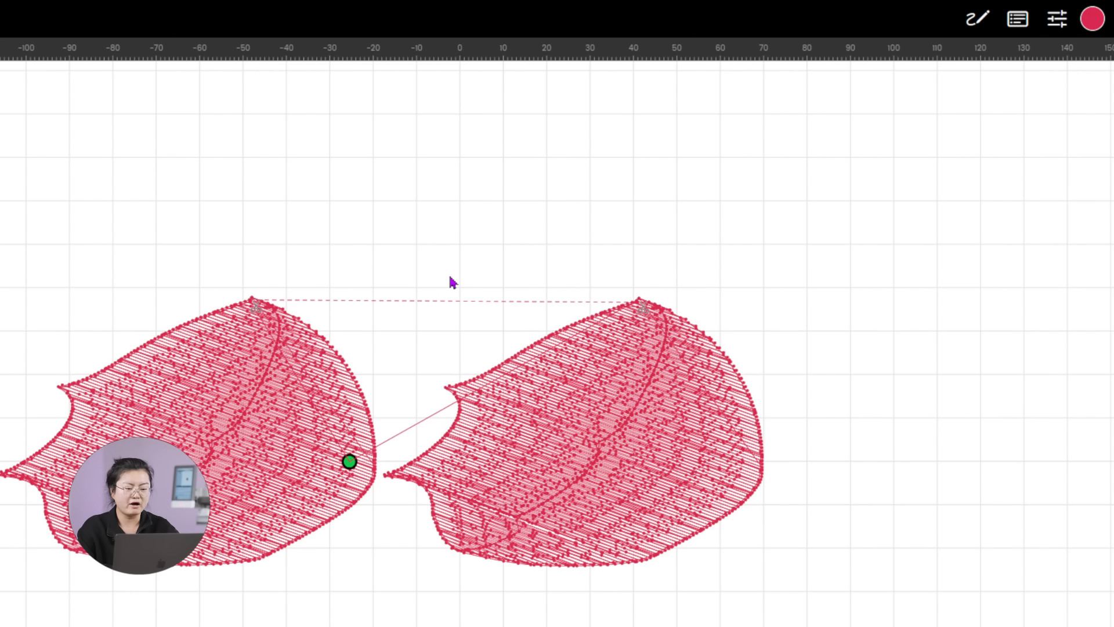
left_click(193, 413)
left_click_drag(197, 411, 231, 405)
left_click(551, 264)
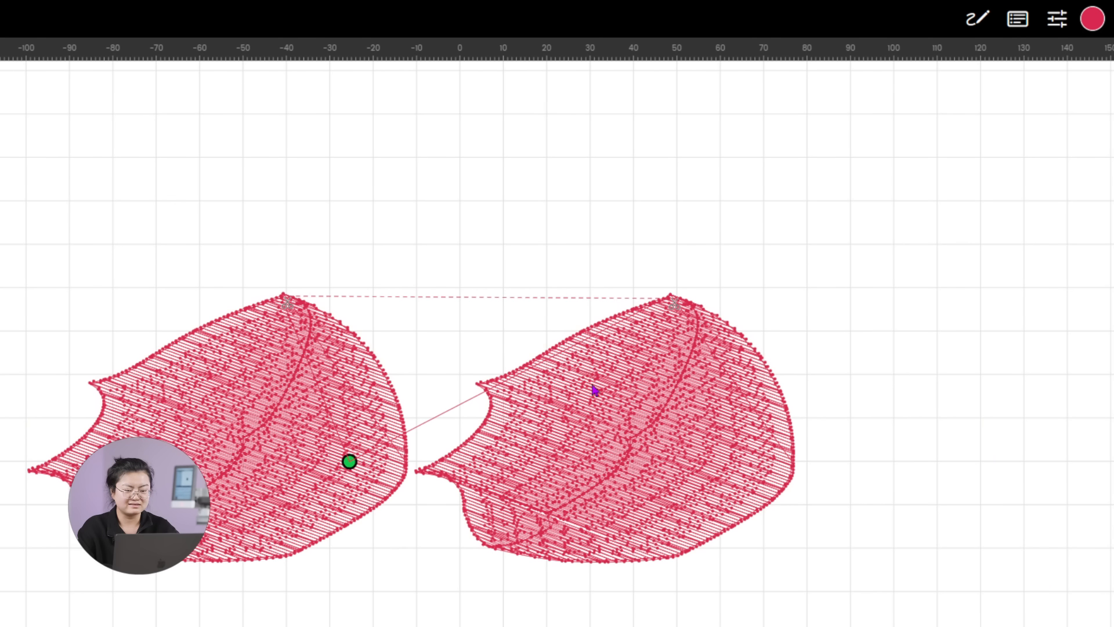
left_click_drag(594, 389, 576, 420)
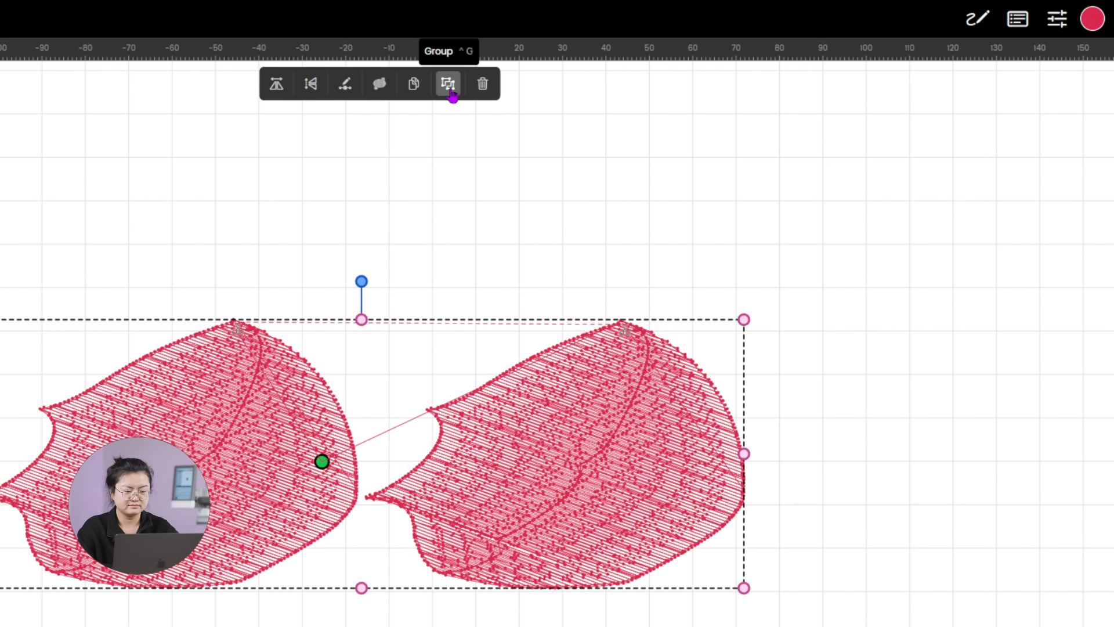
Ungroup the two shapes and move them separately, leaving a wider gap between the original and its copy.
left_click(457, 282)
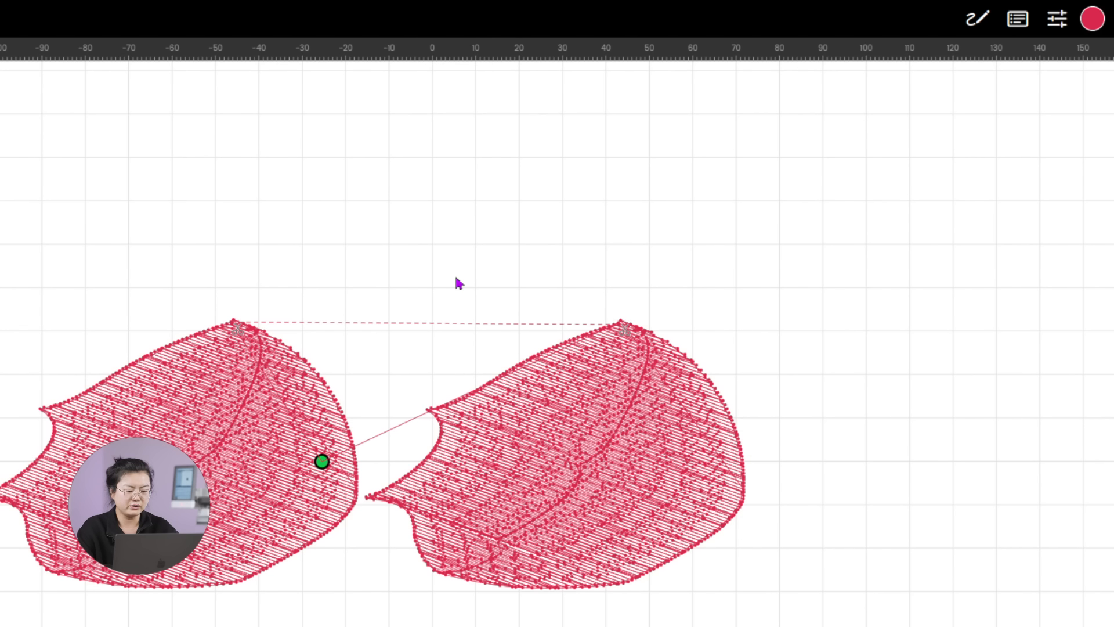
left_click(243, 414)
left_click(572, 390)
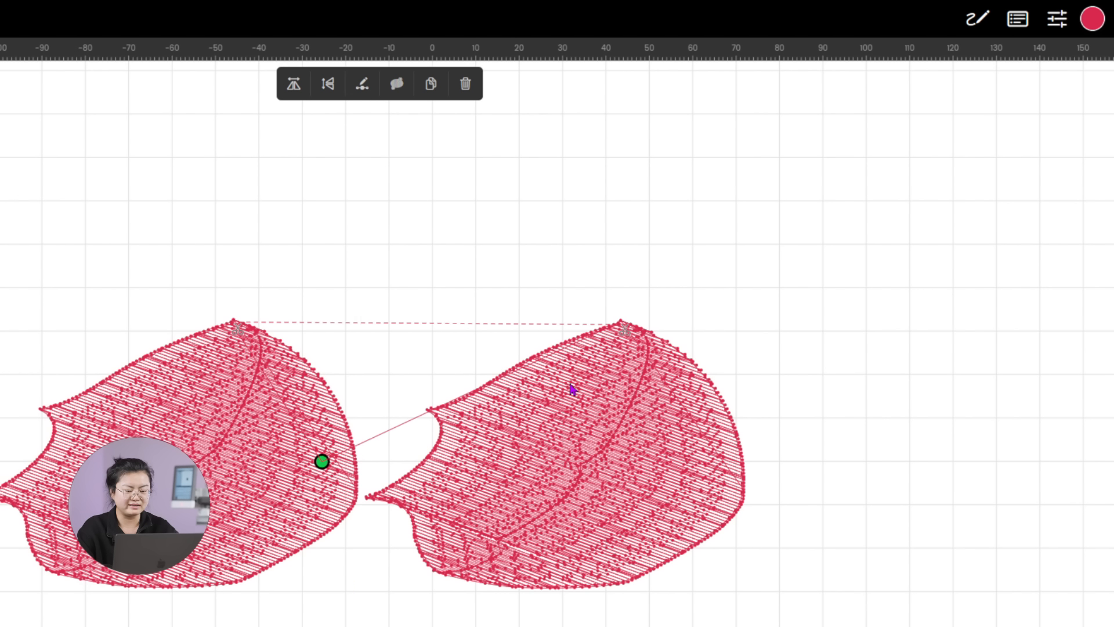
mouse_move(265, 437)
left_mouse_down()
mouse_move(241, 467)
mouse_move(47, 425)
mouse_move(284, 450)
mouse_move(270, 443)
left_mouse_up()
left_click_drag(611, 437, 667, 432)
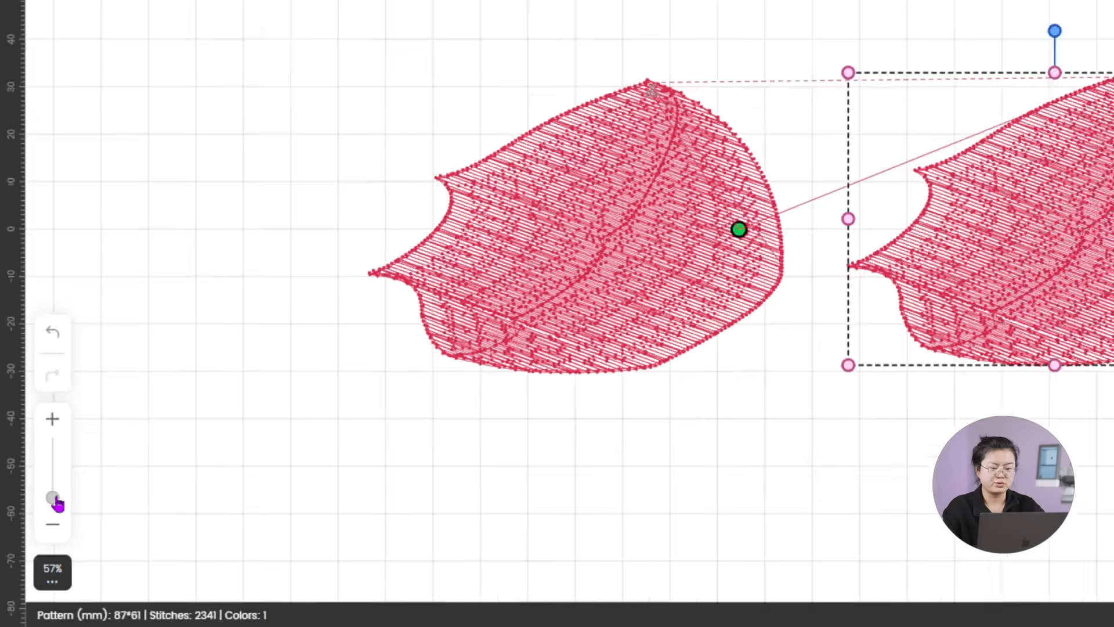
Zoom the canvas out to 50%, try the 100% and 200% zoom presets, and return to 50%.
left_click_drag(94, 407, 95, 401)
left_click_drag(40, 540, 43, 544)
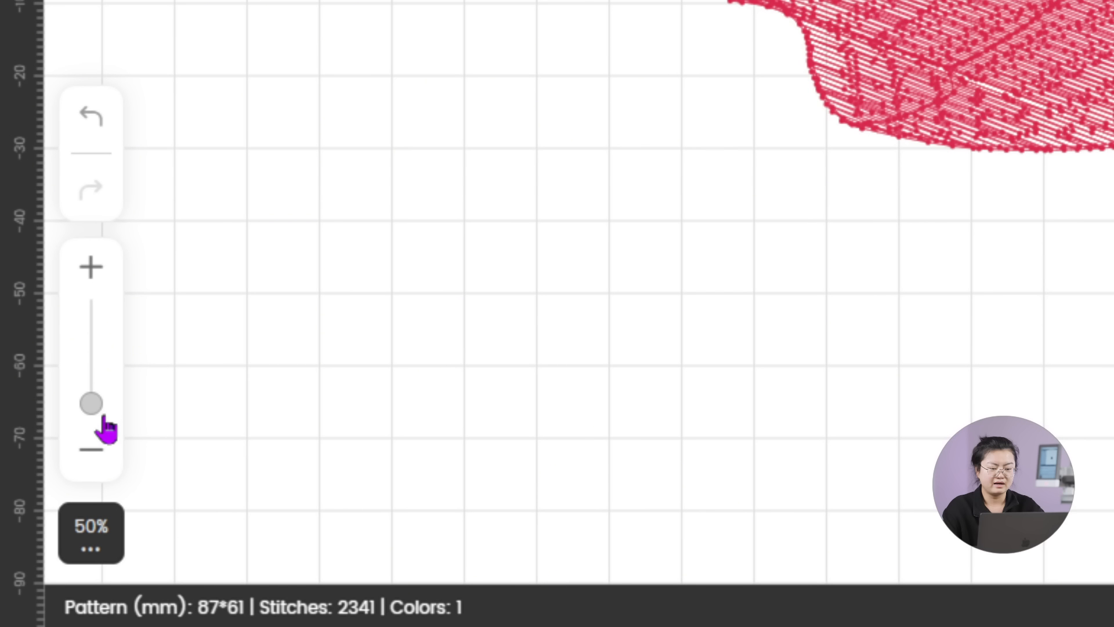
left_click(99, 547)
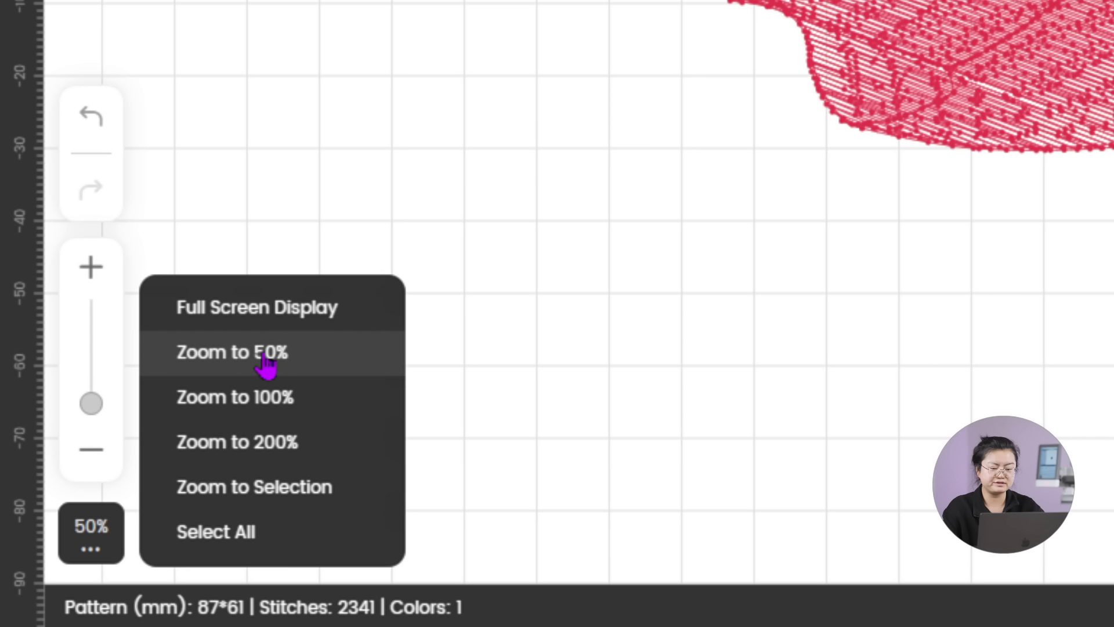
left_click(266, 399)
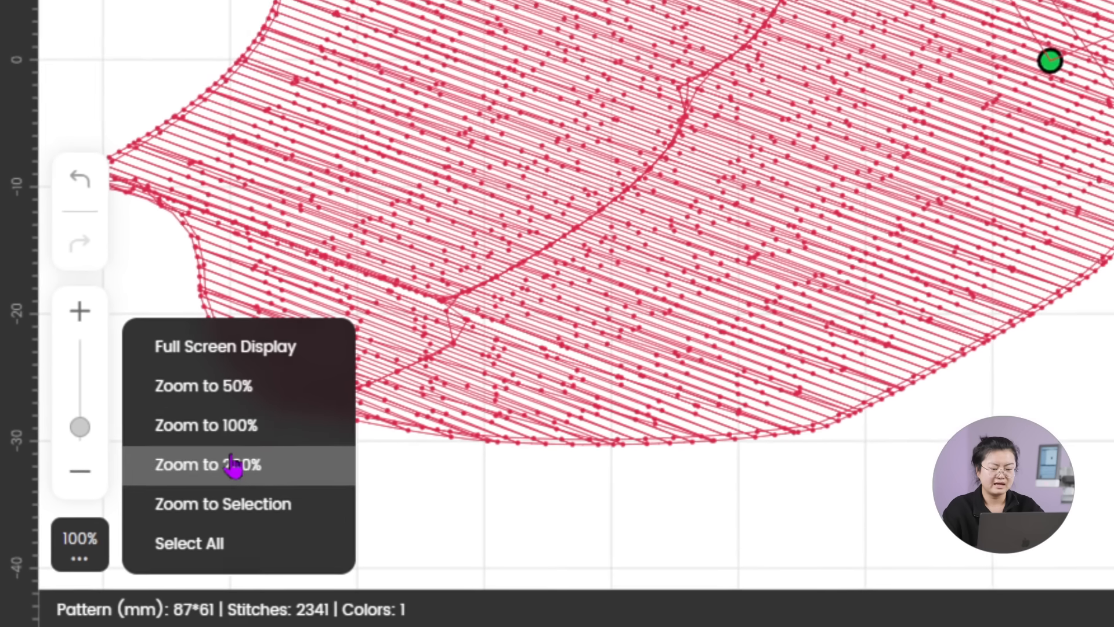
left_click(268, 444)
left_click(278, 355)
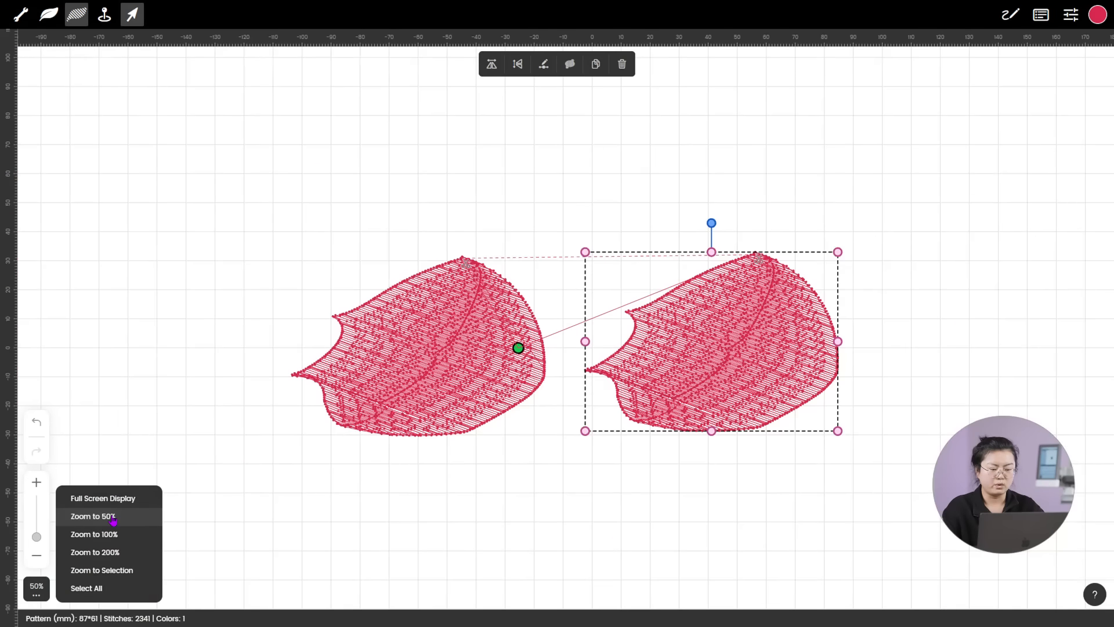